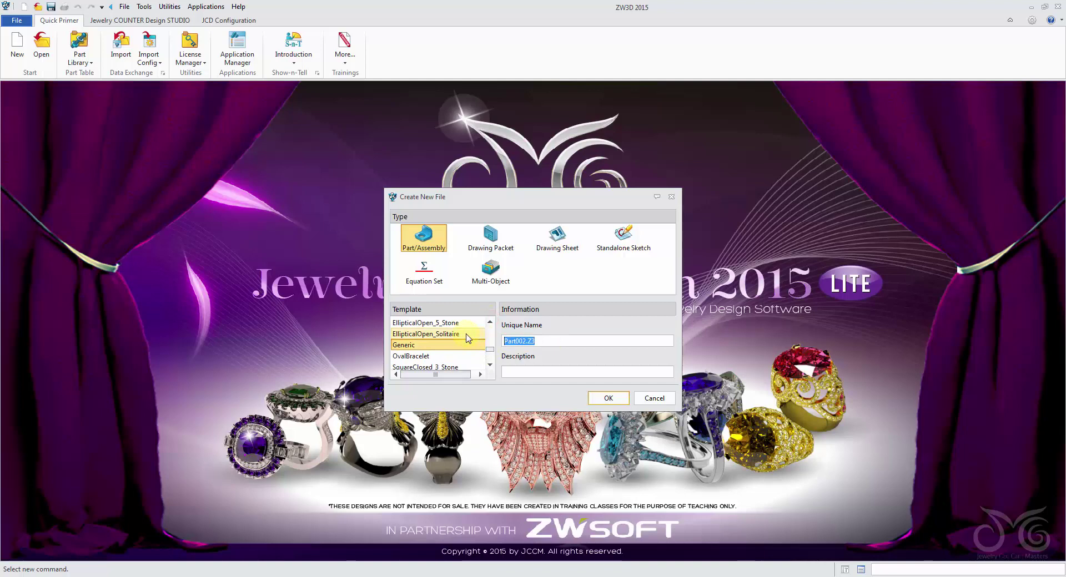
# Create a new part file named Lesson_7_Constraints from the Generic template
pyautogui.write('Lesson_7_Const')
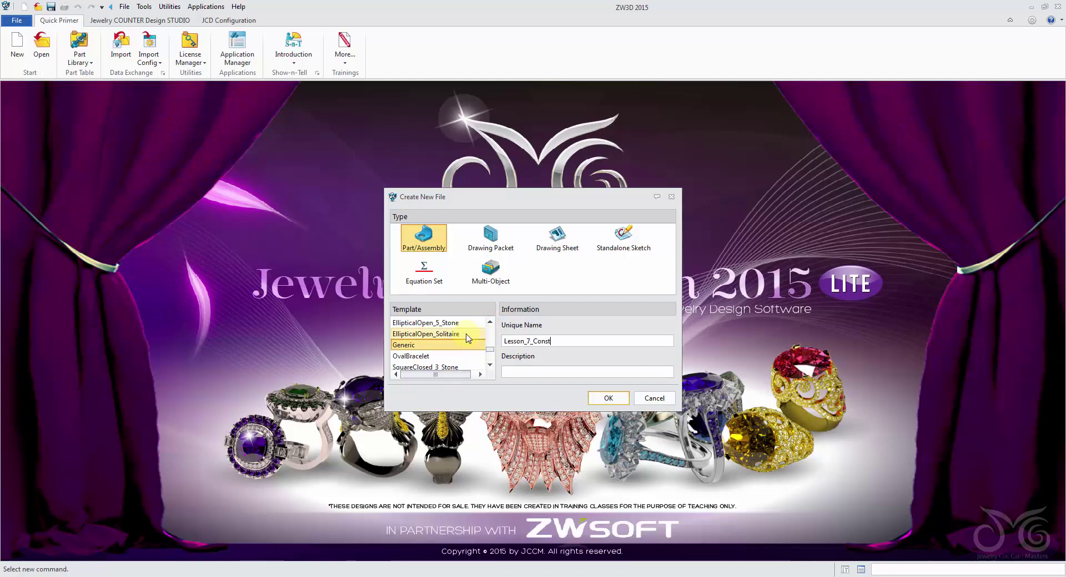
pyautogui.write('raints')
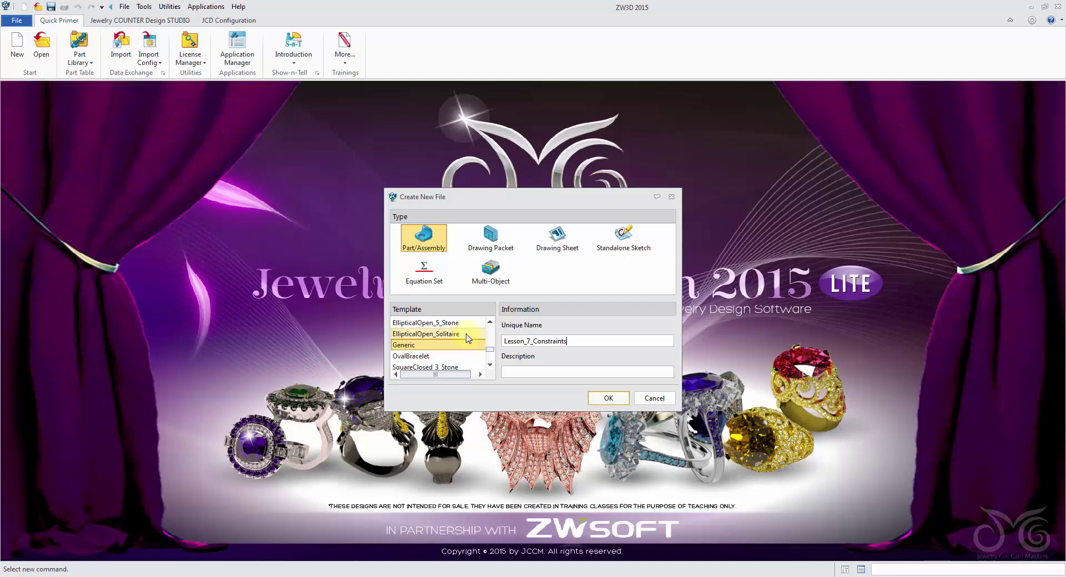
pyautogui.click(606, 398)
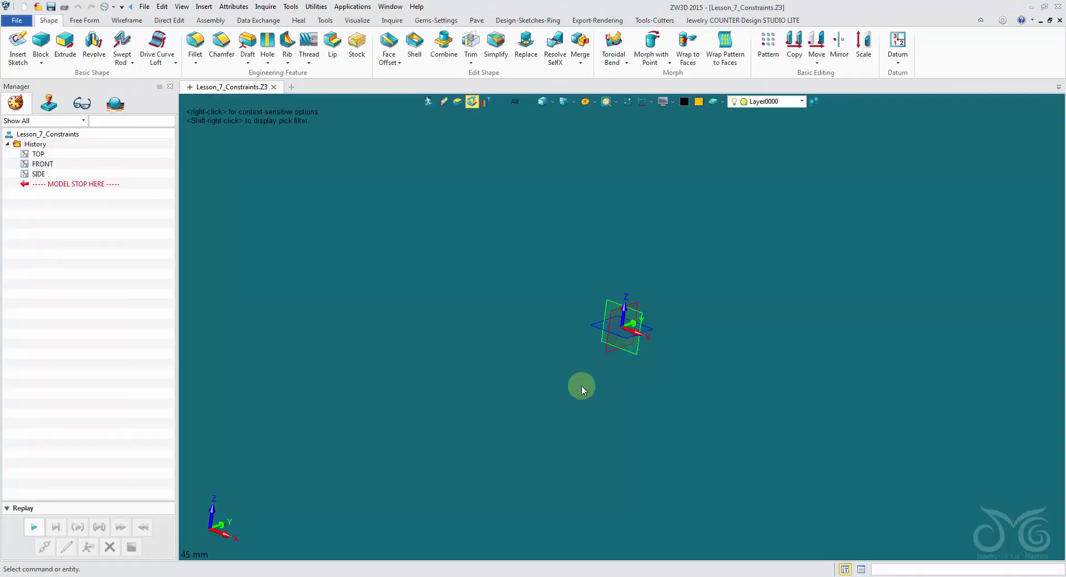
# Insert a sketch on the TOP plane, using the centroid defined by the plane
pyautogui.rightClick(581, 385)
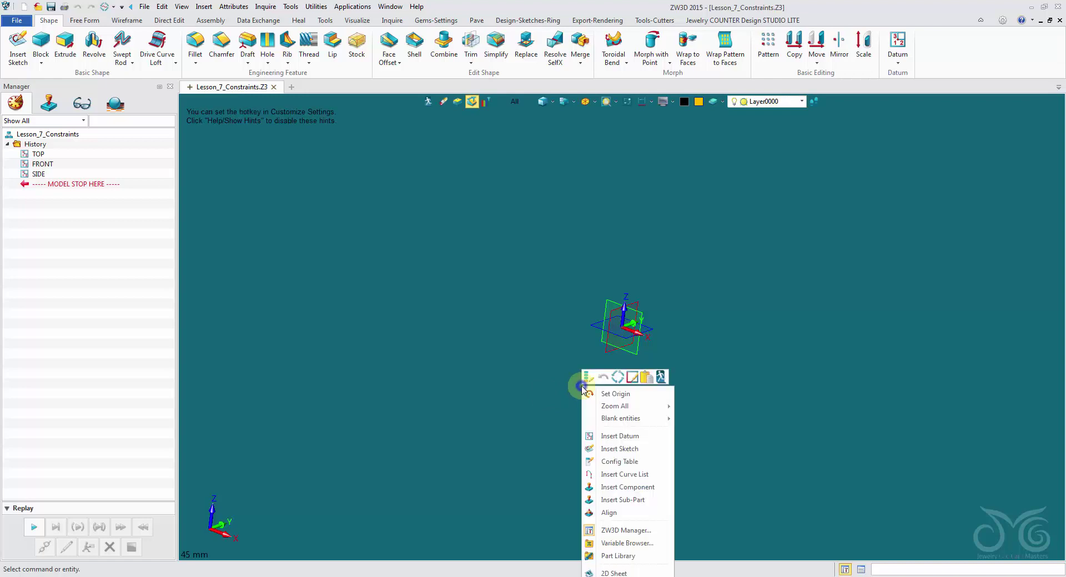
pyautogui.click(636, 450)
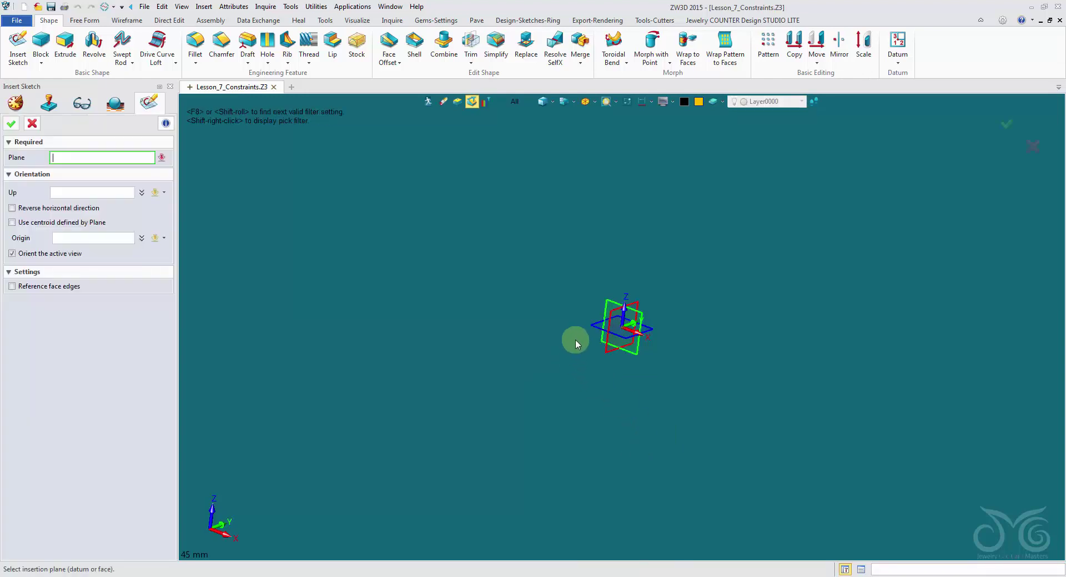
pyautogui.click(581, 320)
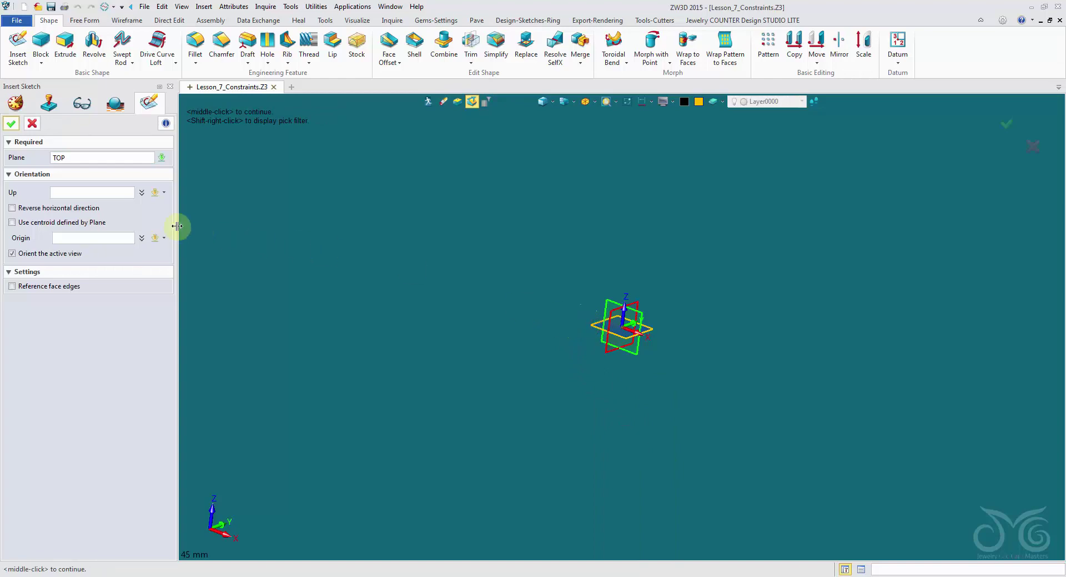
pyautogui.click(82, 223)
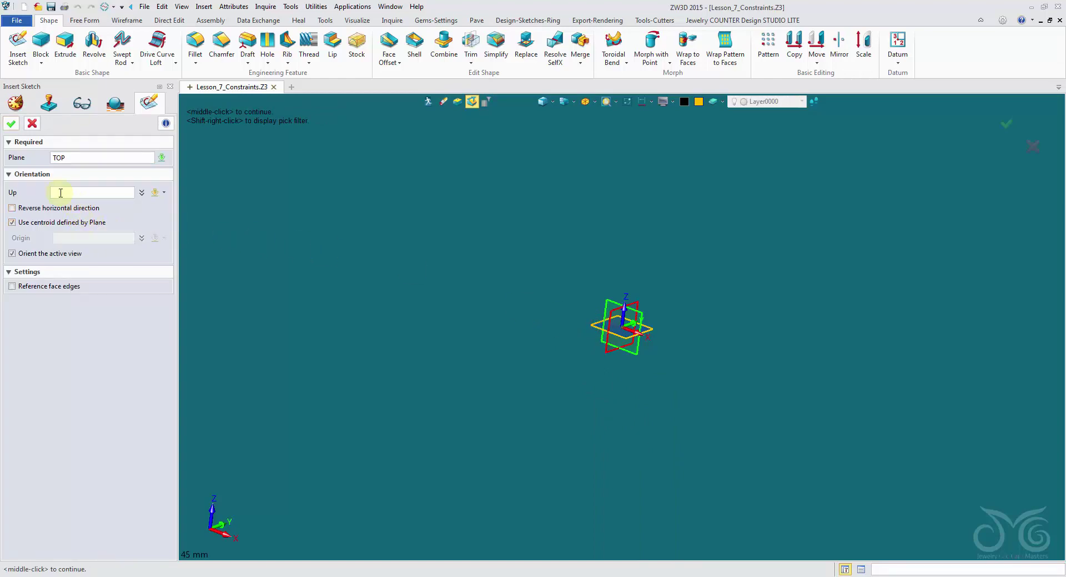
pyautogui.click(9, 123)
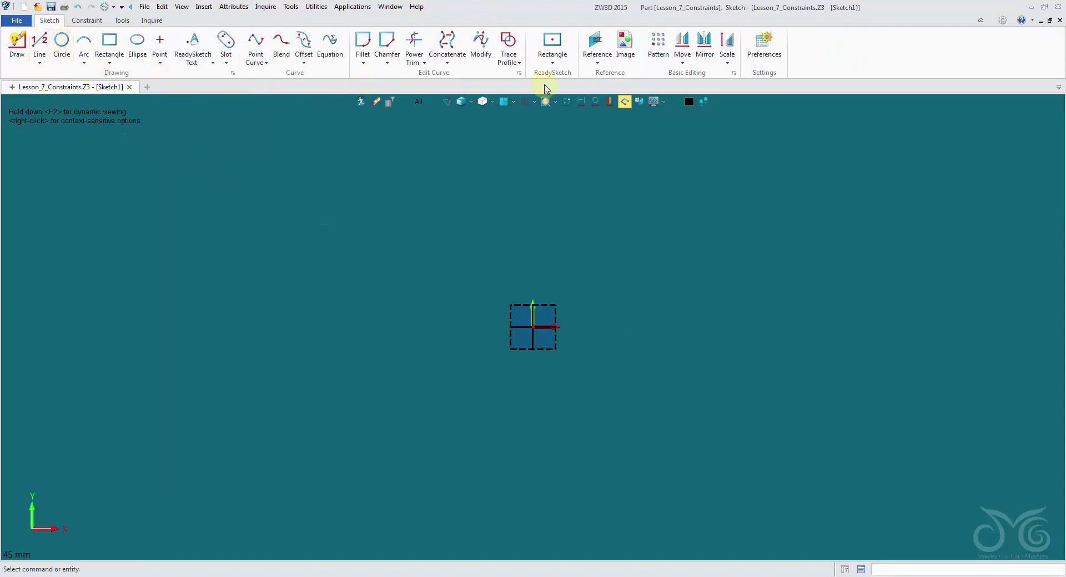
# Sketch four separate slanted lines left of the origin, the upper-left about 14.45 mm and the lower-right about 10.57 mm long
pyautogui.click(90, 22)
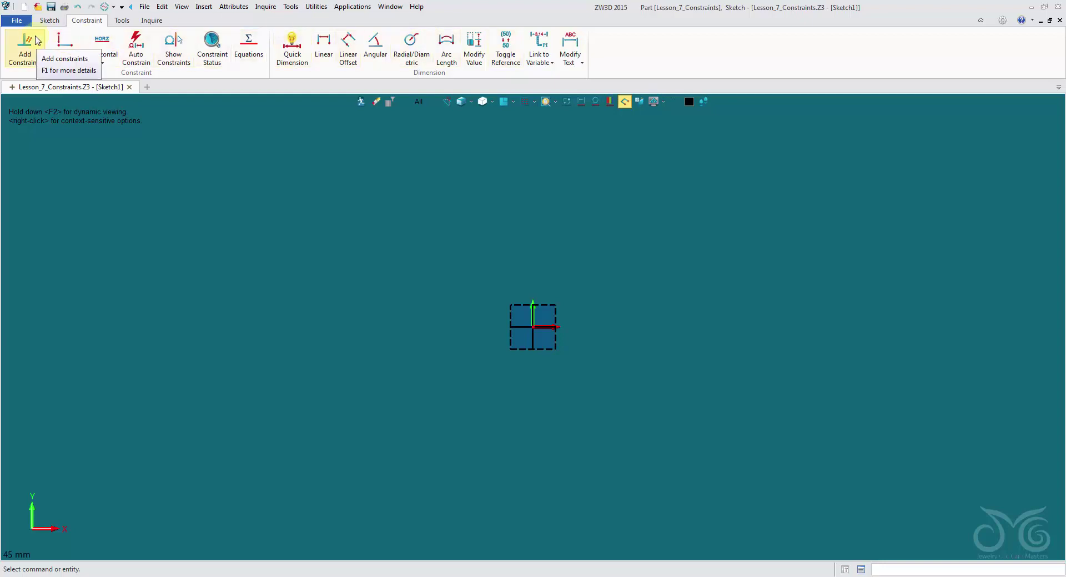
pyautogui.click(49, 21)
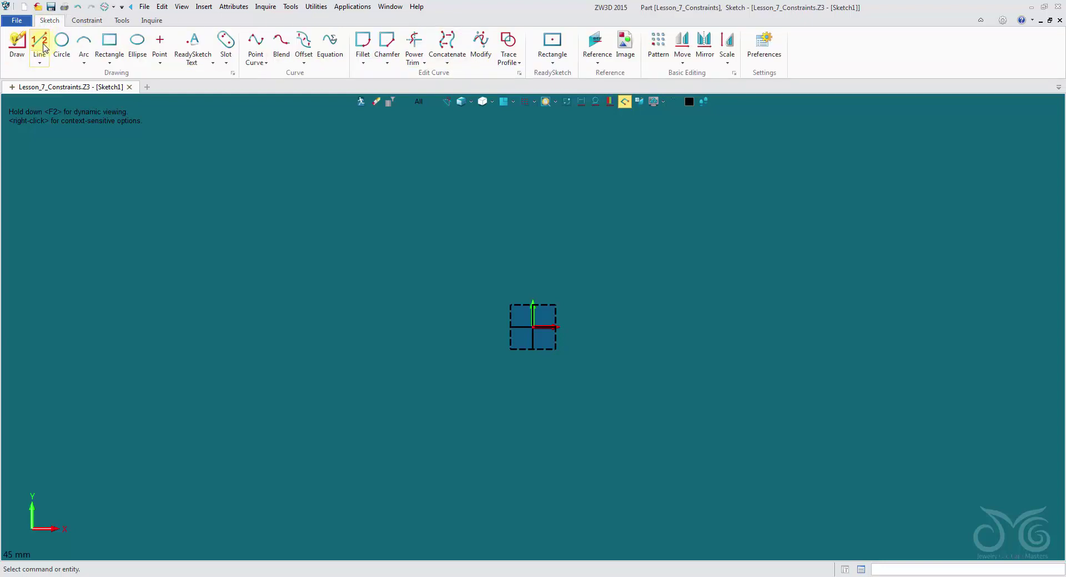
pyautogui.click(40, 43)
pyautogui.click(110, 234)
pyautogui.click(240, 159)
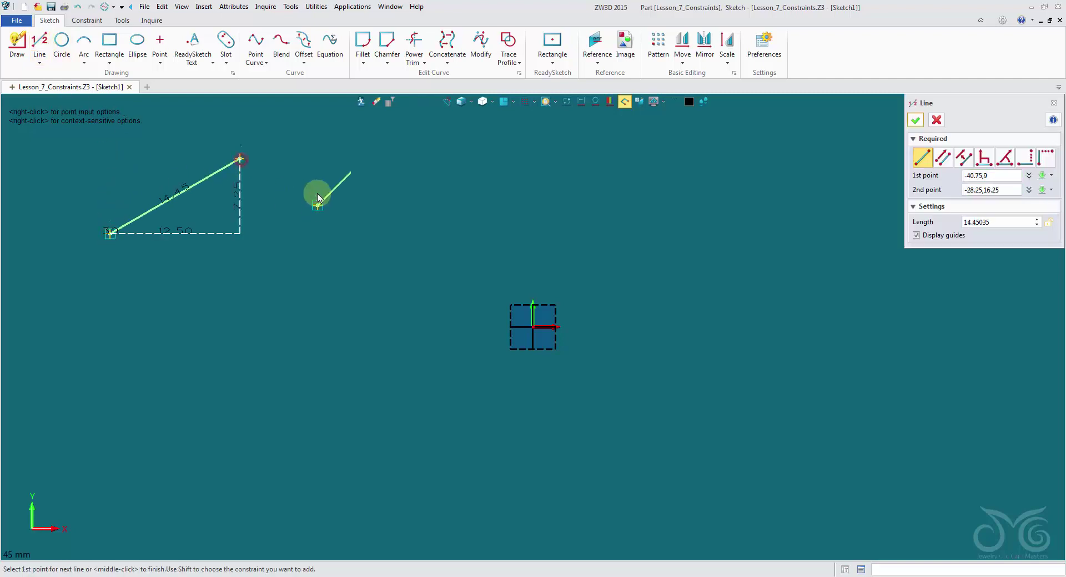
pyautogui.click(317, 186)
pyautogui.click(427, 249)
pyautogui.click(355, 328)
pyautogui.click(343, 436)
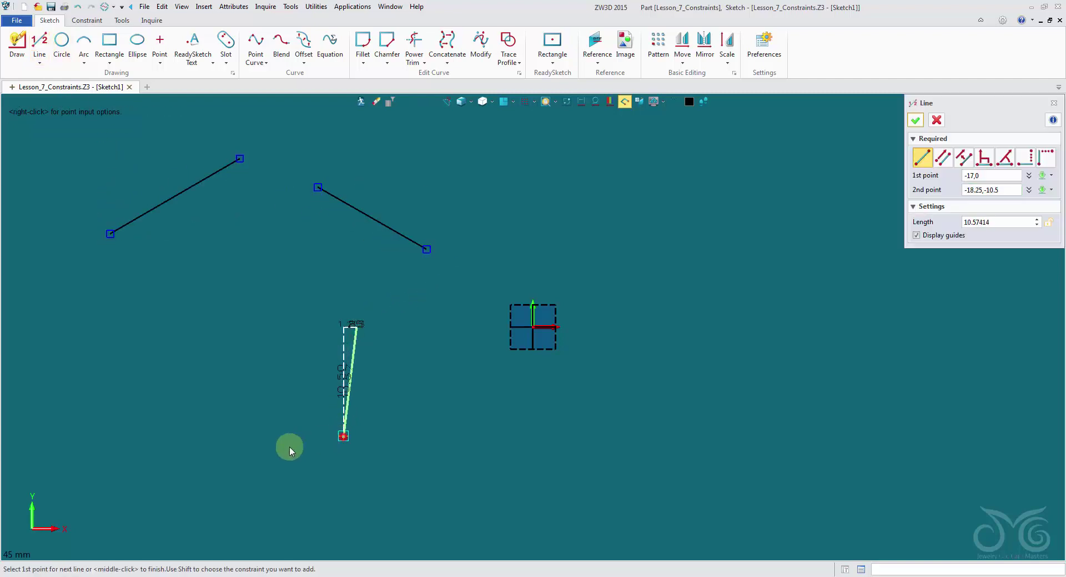
pyautogui.click(123, 368)
pyautogui.middleClick(305, 328)
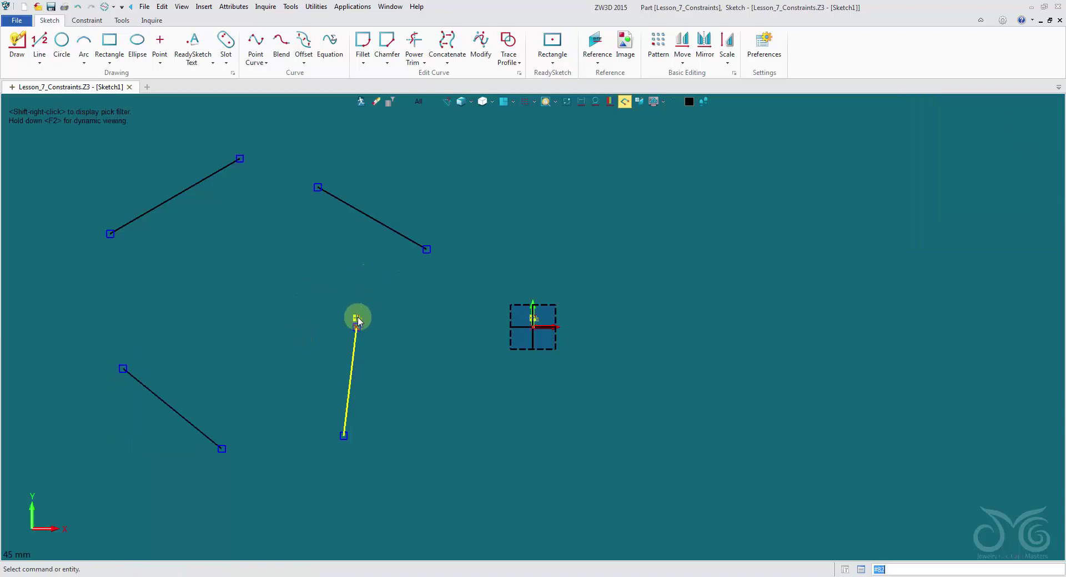
pyautogui.click(448, 101)
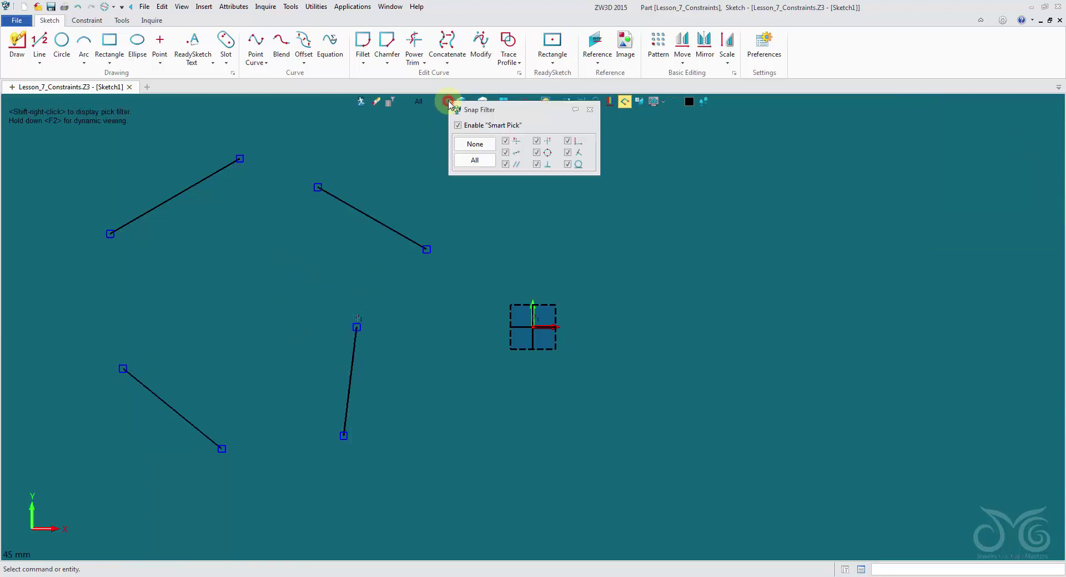
pyautogui.click(590, 110)
pyautogui.moveTo(375, 305); pyautogui.dragTo(381, 317)
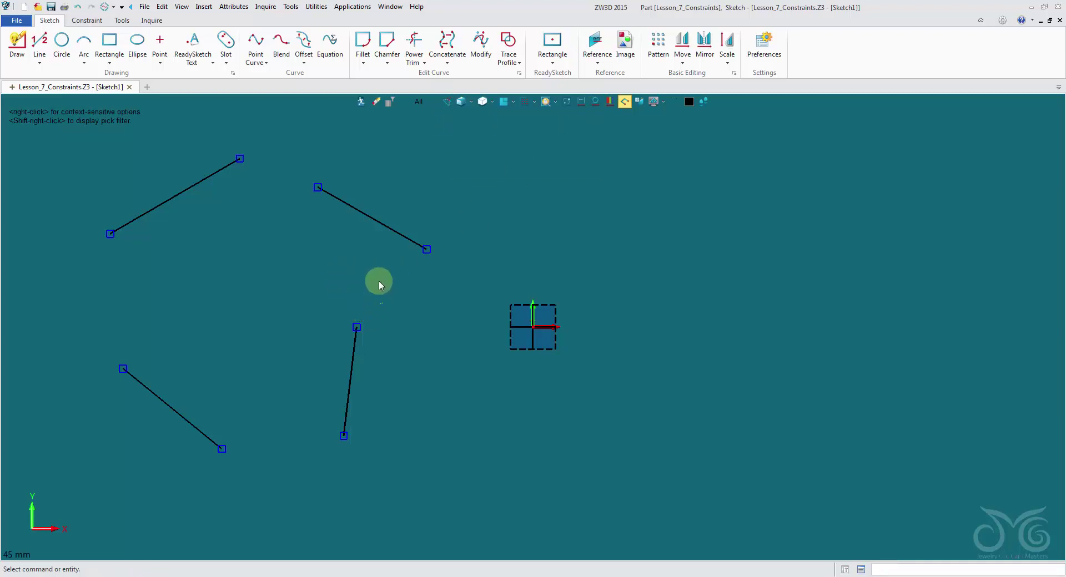
# Add a Point Coincident constraint between the upper-left line's lower end and the lower-left line's upper end
pyautogui.click(87, 20)
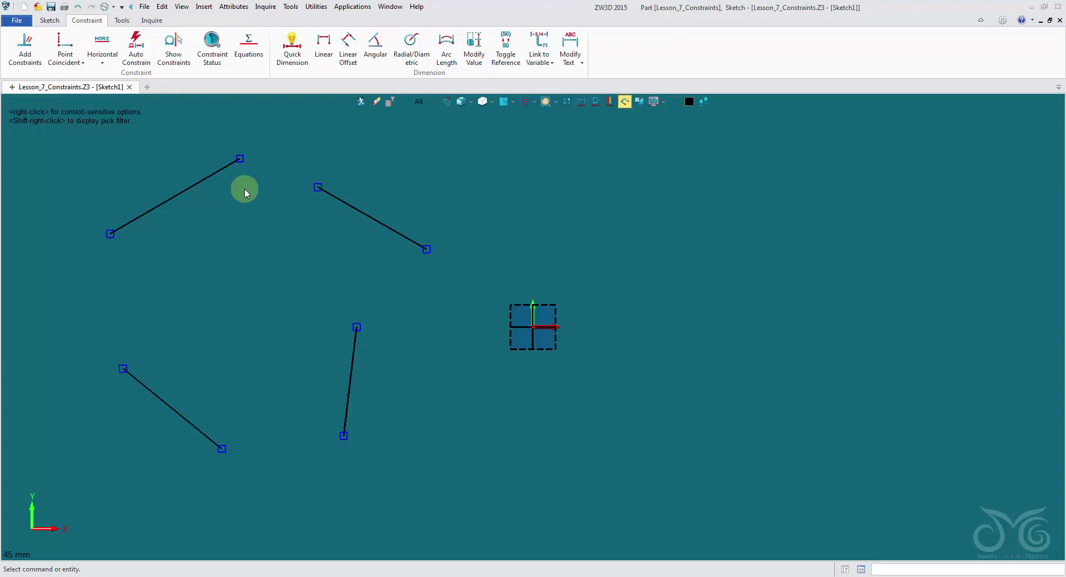
pyautogui.click(103, 59)
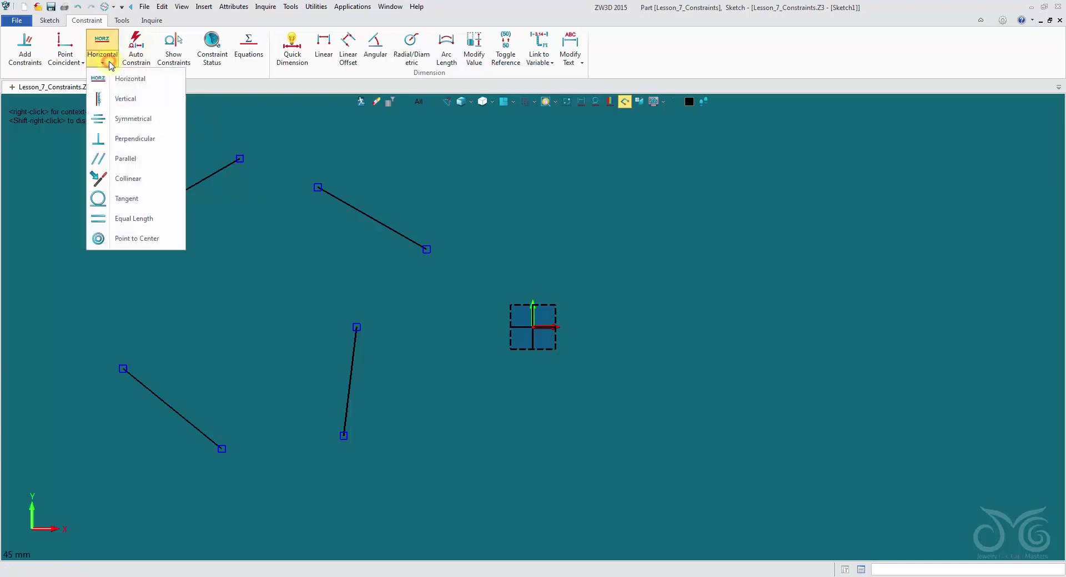
pyautogui.click(79, 62)
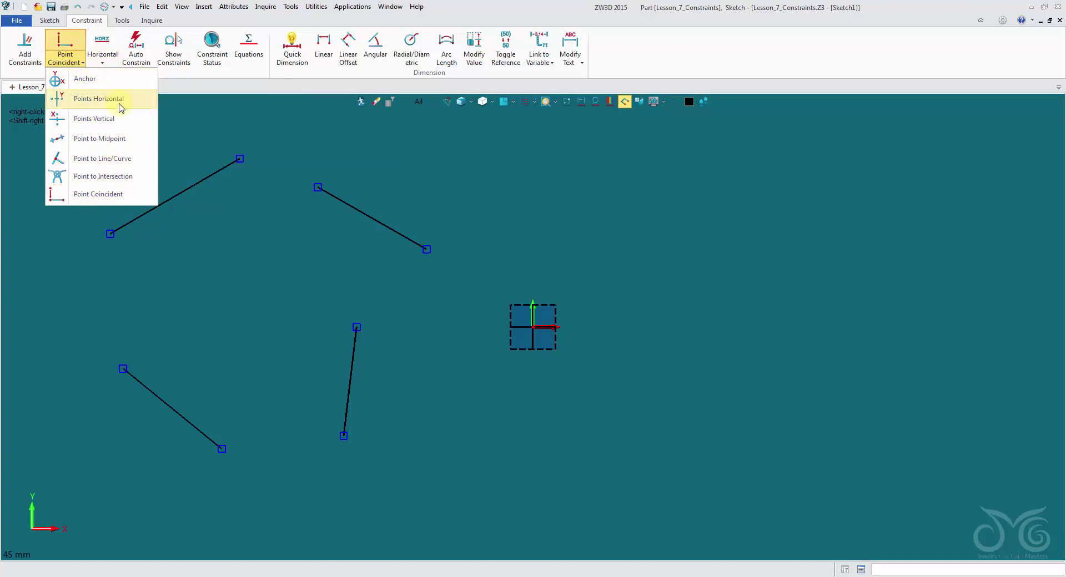
pyautogui.click(110, 195)
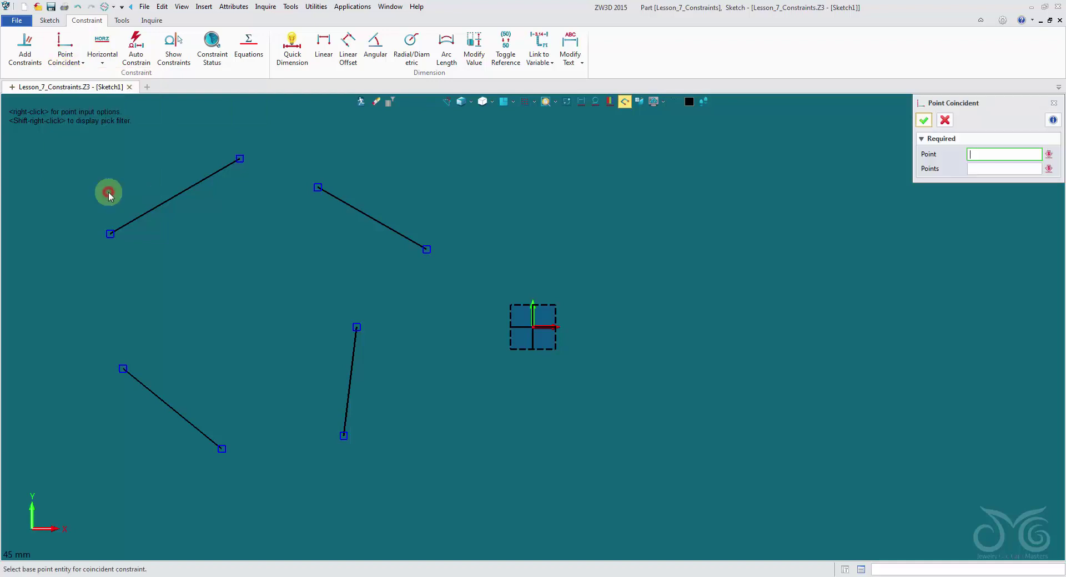
pyautogui.click(110, 233)
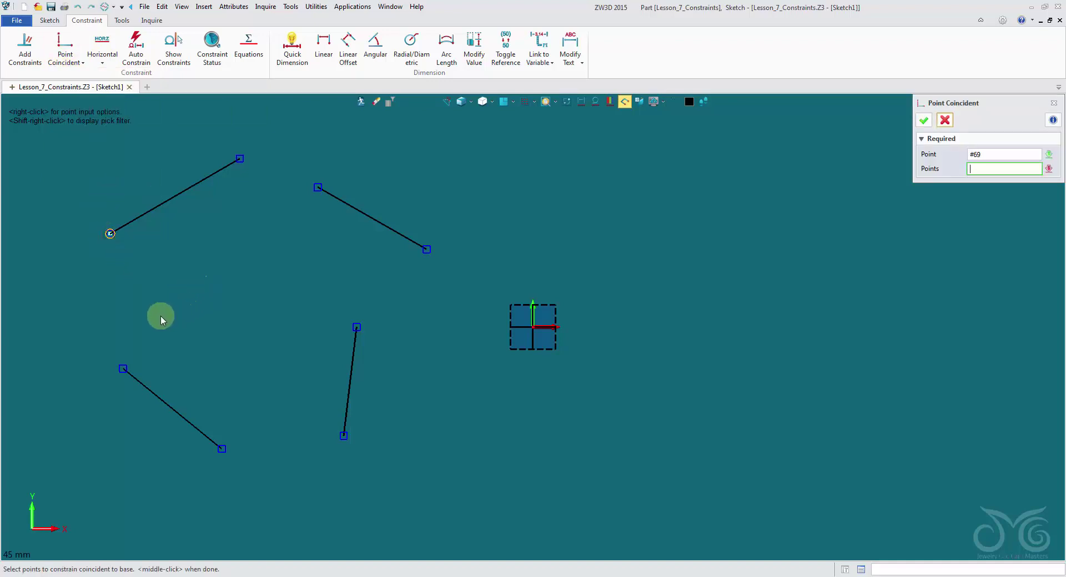
pyautogui.click(123, 368)
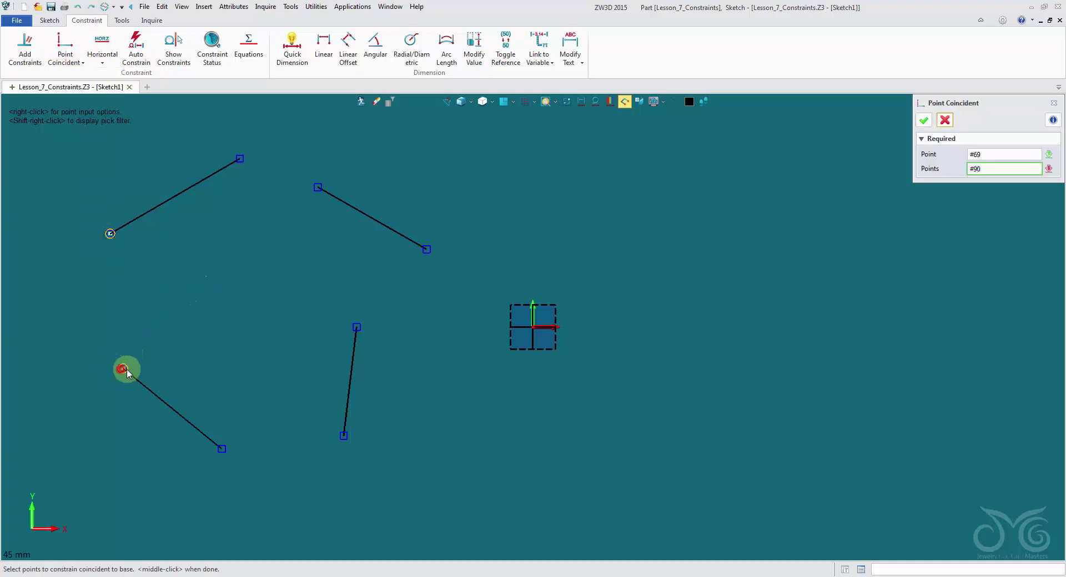
pyautogui.click(924, 121)
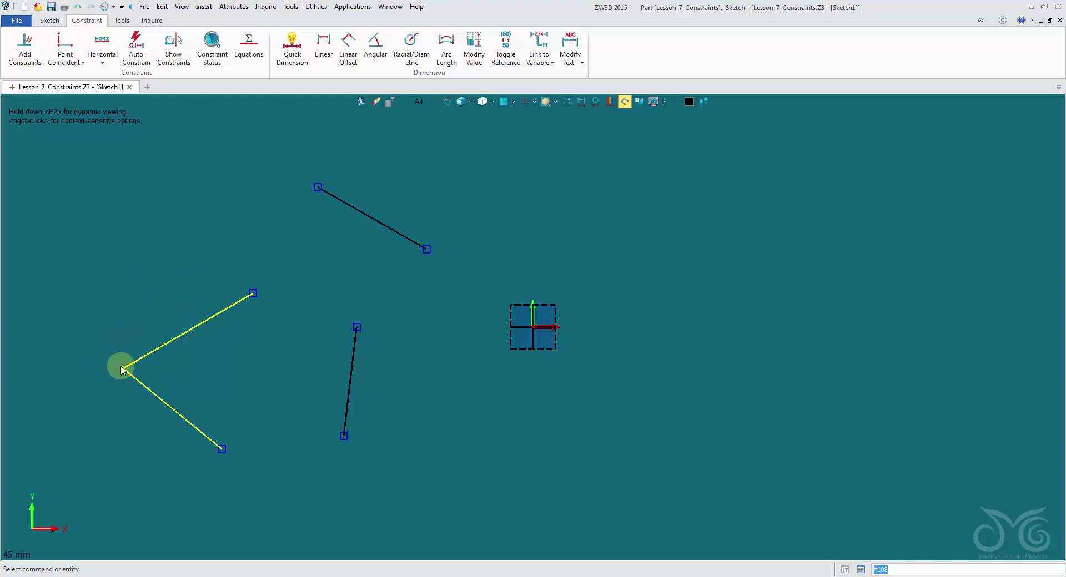
# Move the two joined lines freehand to widen the angle between them, and shift the upper-right line slightly to the left
pyautogui.click(138, 367)
pyautogui.click(168, 369)
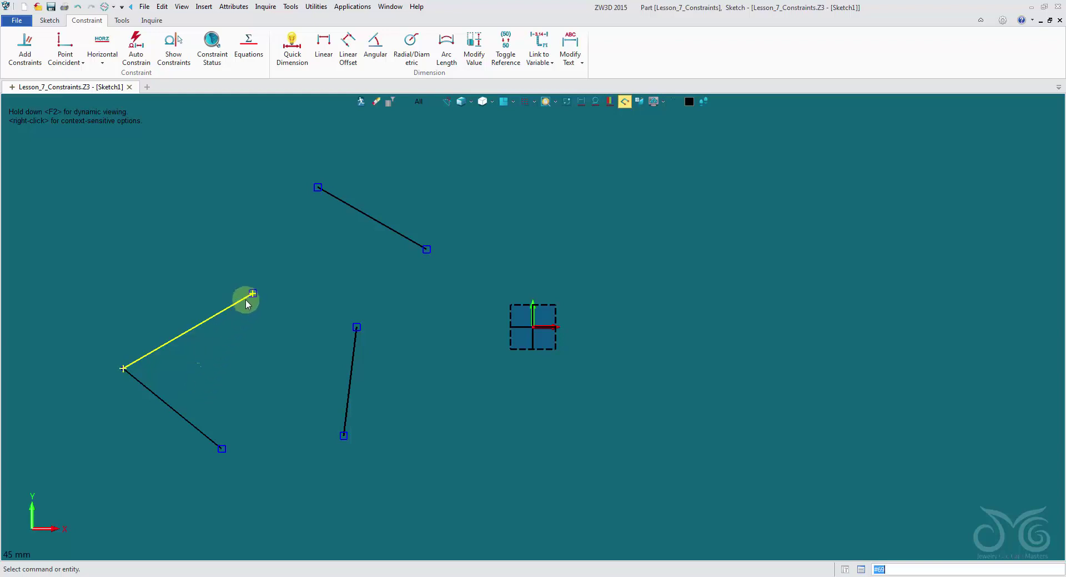
pyautogui.moveTo(244, 300)
pyautogui.mouseDown()
pyautogui.moveTo(210, 268)
pyautogui.moveTo(237, 256)
pyautogui.moveTo(276, 399)
pyautogui.moveTo(254, 250)
pyautogui.mouseUp()
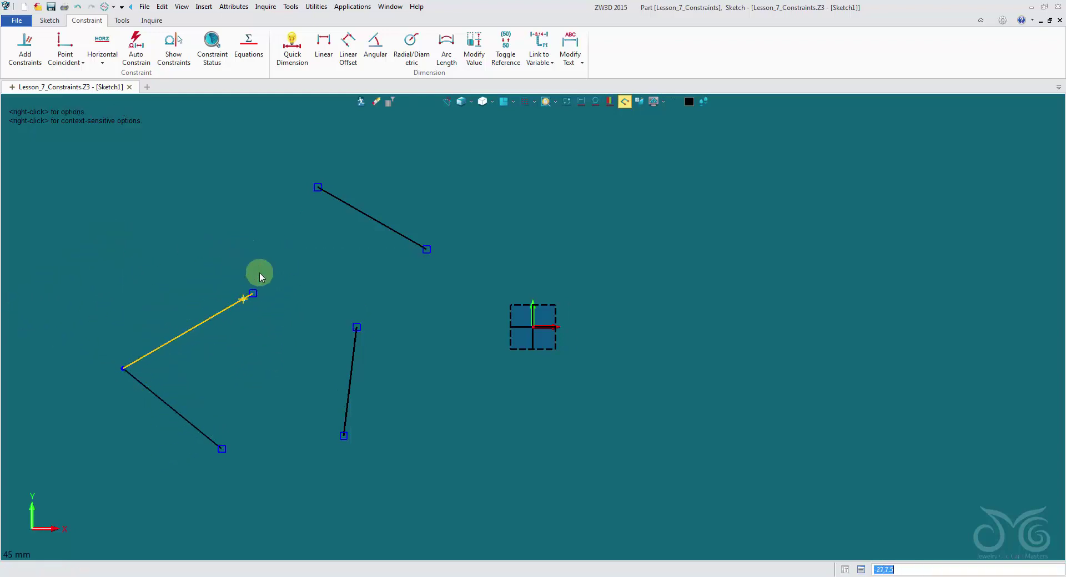
pyautogui.moveTo(204, 423); pyautogui.dragTo(194, 475)
pyautogui.moveTo(363, 205)
pyautogui.mouseDown()
pyautogui.moveTo(333, 276)
pyautogui.moveTo(348, 208)
pyautogui.mouseUp()
# Make the upper-right line's upper end coincident with the free upper end of the joined pair
pyautogui.click(65, 41)
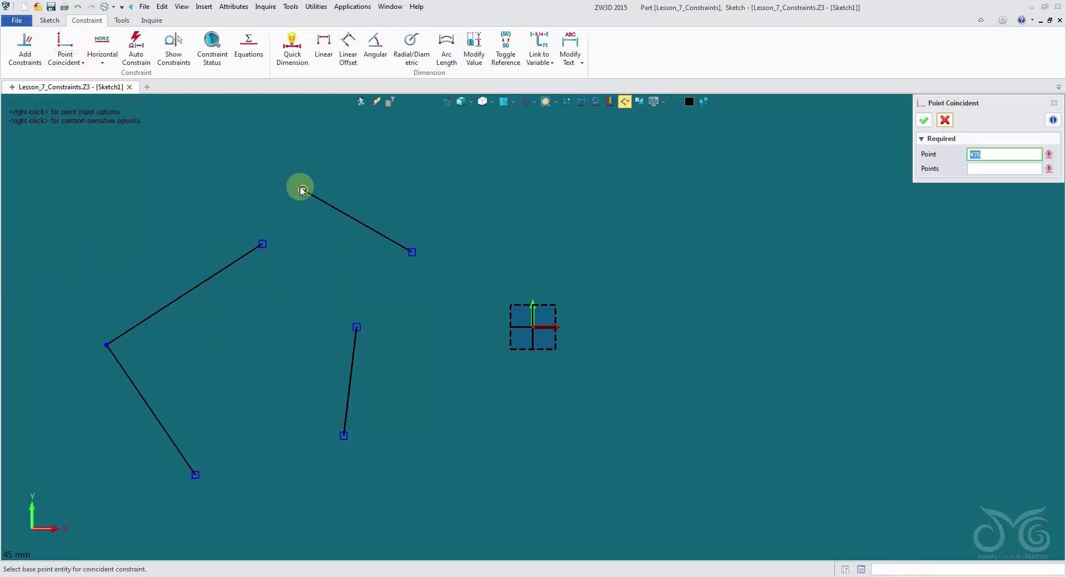
pyautogui.click(262, 244)
pyautogui.click(924, 119)
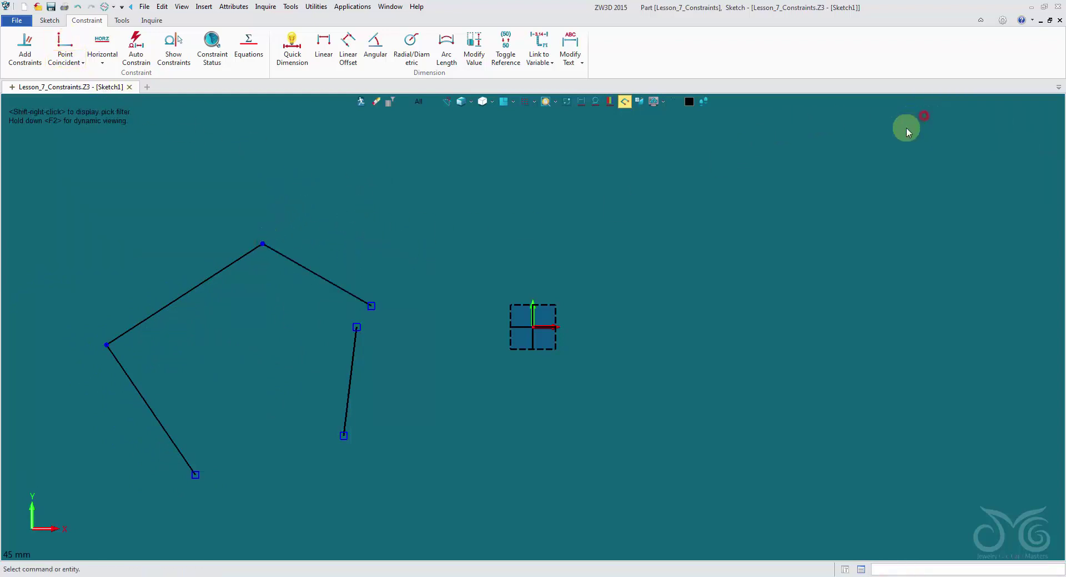
# Constrain the lower-left line perpendicular to the upper-left line
pyautogui.click(102, 61)
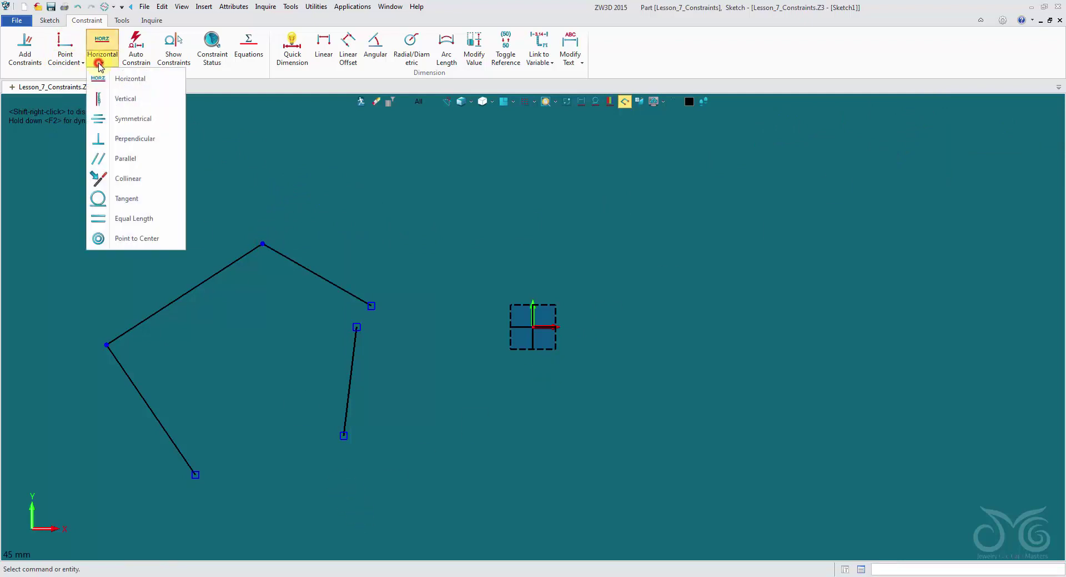
pyautogui.click(139, 139)
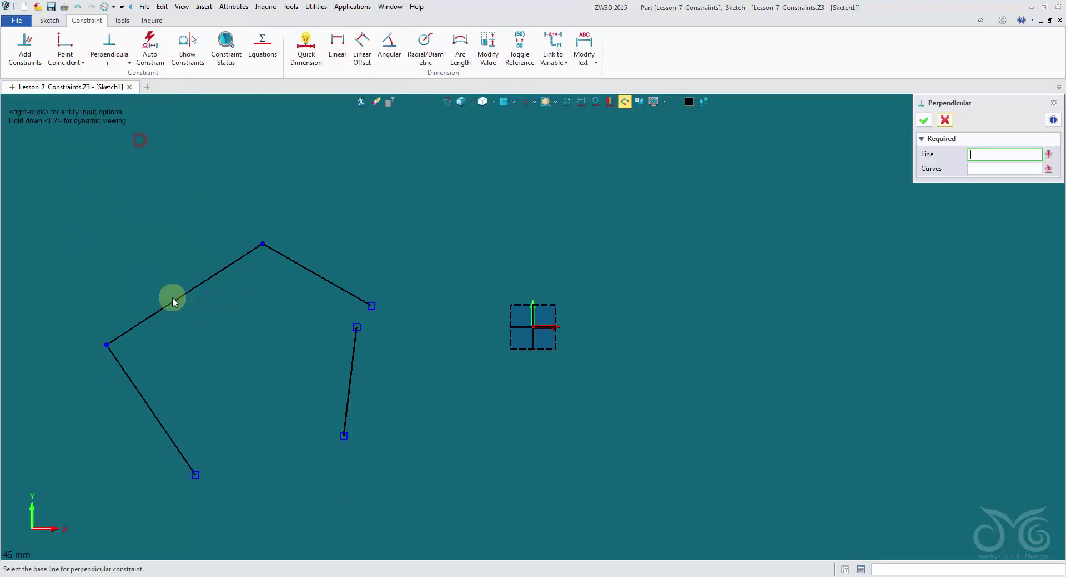
pyautogui.click(155, 314)
pyautogui.click(136, 391)
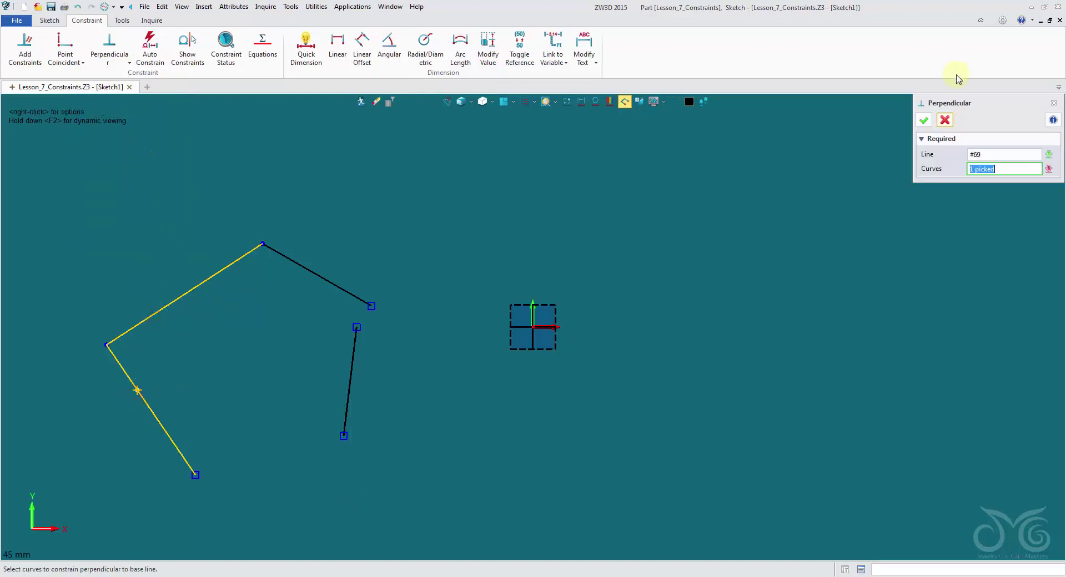
pyautogui.click(924, 121)
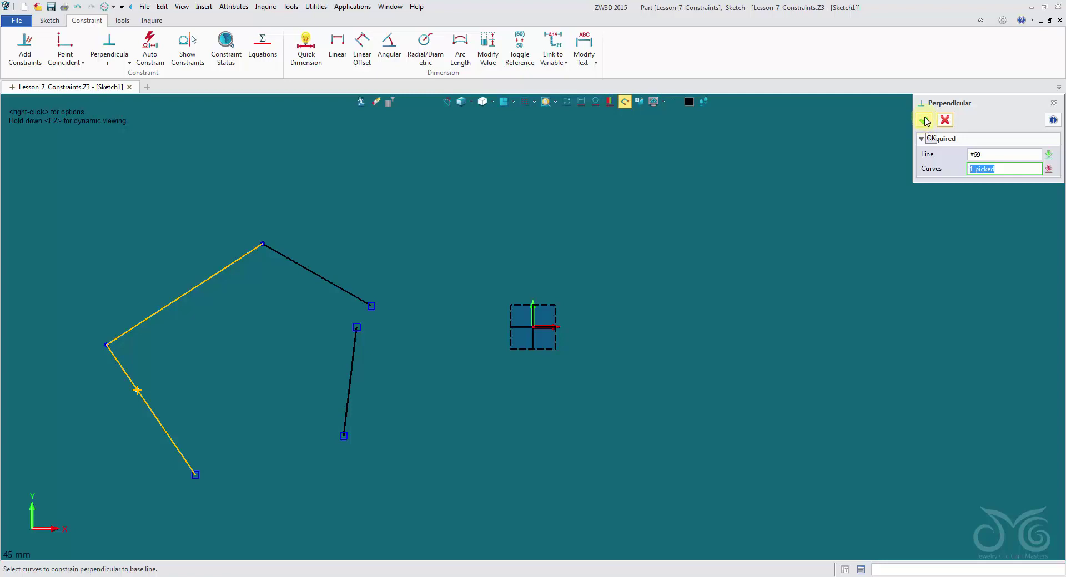
pyautogui.click(118, 348)
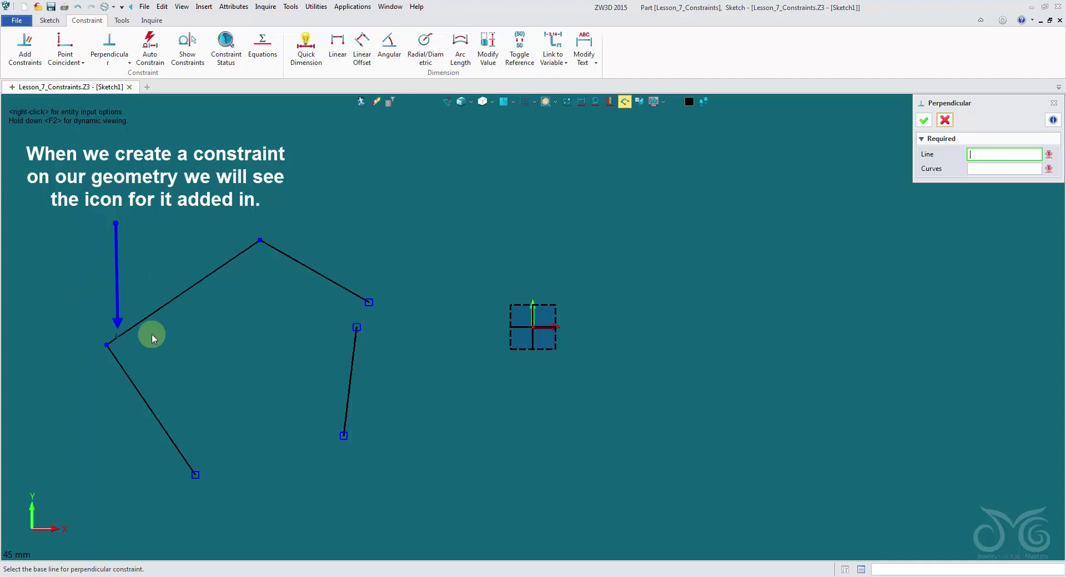
pyautogui.click(944, 120)
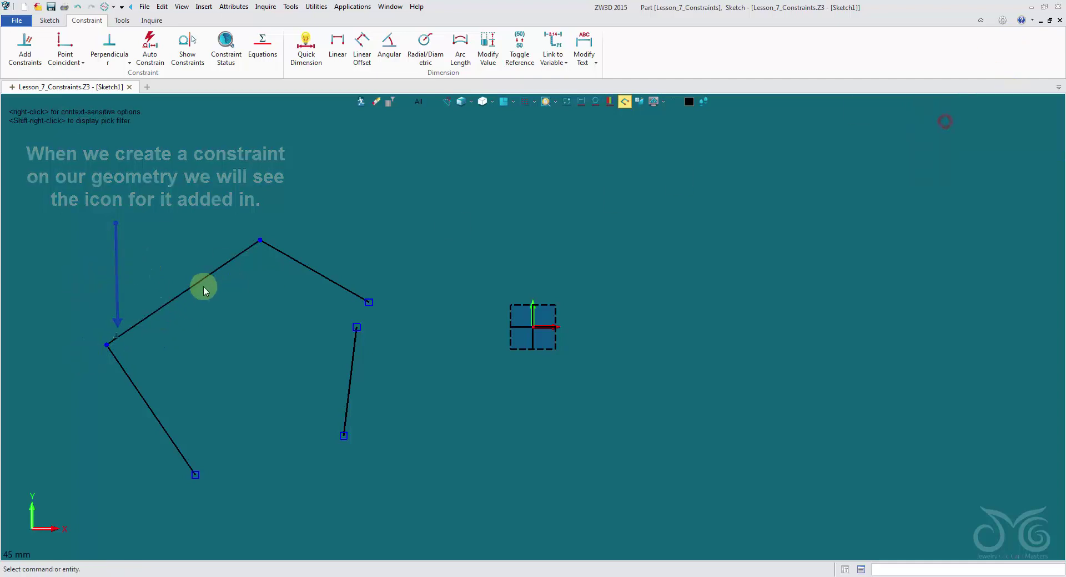
# Pull the upper-left line up and outward to test its perpendicular constraint, and briefly select the constraint symbol at the corner
pyautogui.moveTo(194, 294)
pyautogui.mouseDown()
pyautogui.moveTo(186, 178)
pyautogui.moveTo(107, 228)
pyautogui.mouseUp()
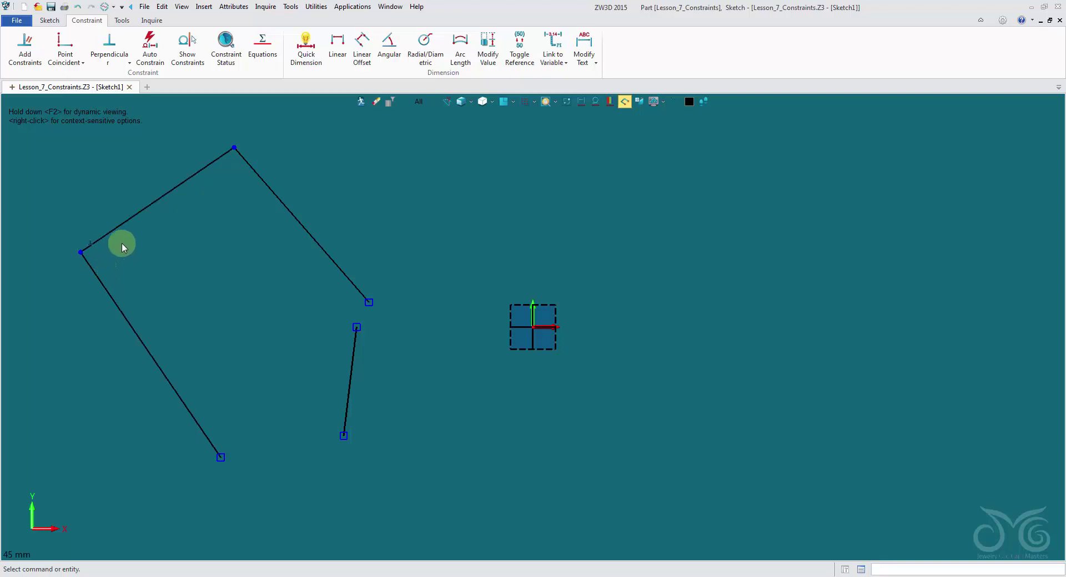
pyautogui.click(94, 251)
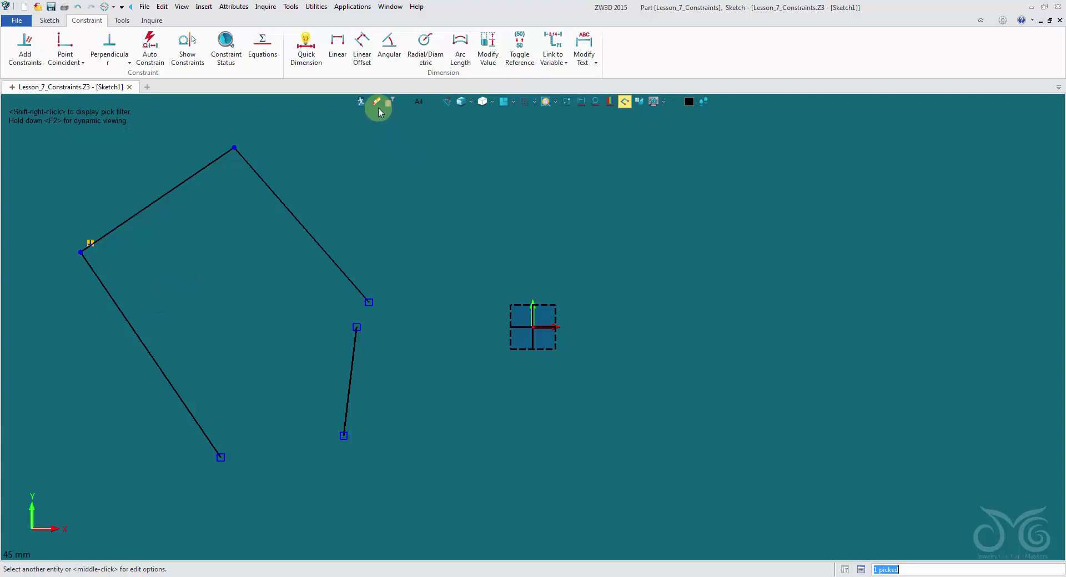
pyautogui.click(168, 271)
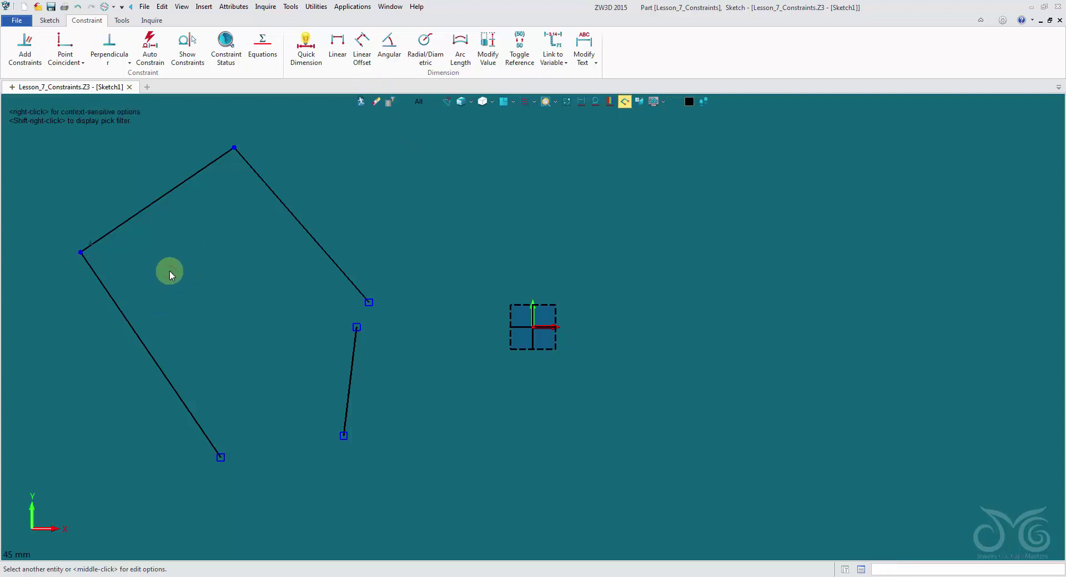
# Constrain the upper-right line parallel to the lower-left line
pyautogui.click(120, 63)
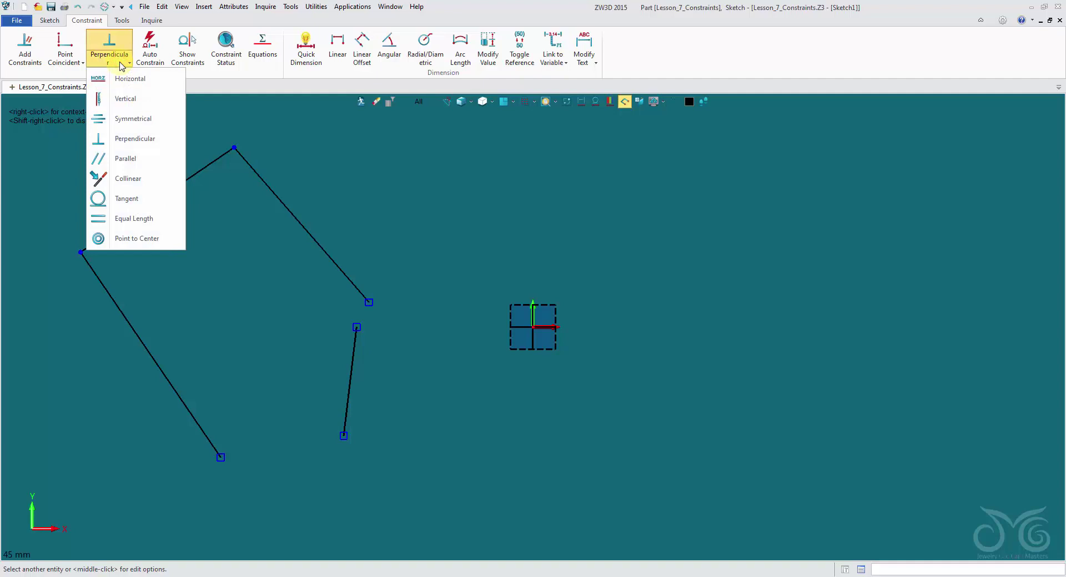
pyautogui.click(130, 161)
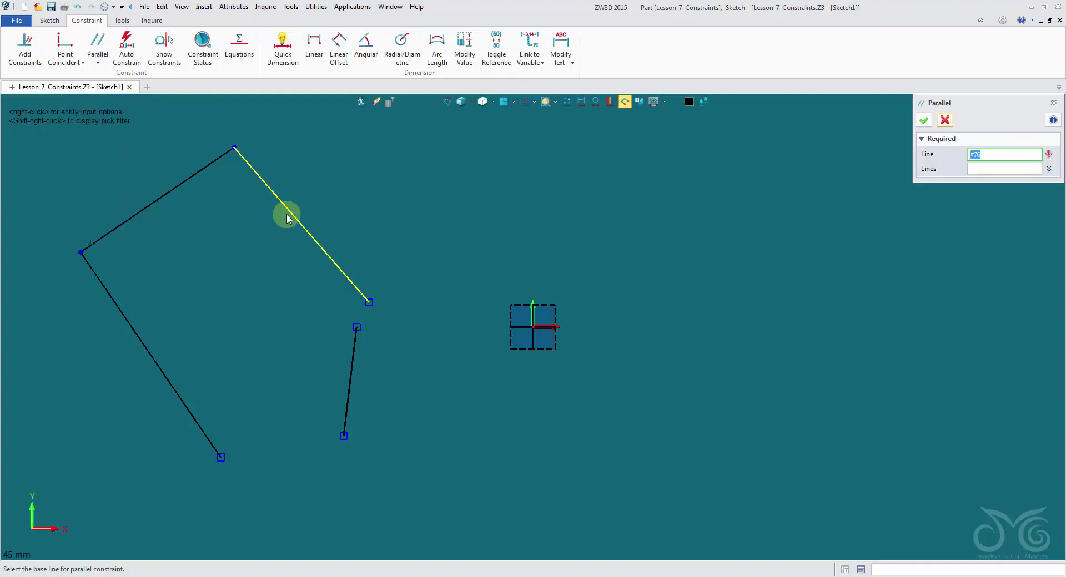
pyautogui.click(285, 215)
pyautogui.click(135, 334)
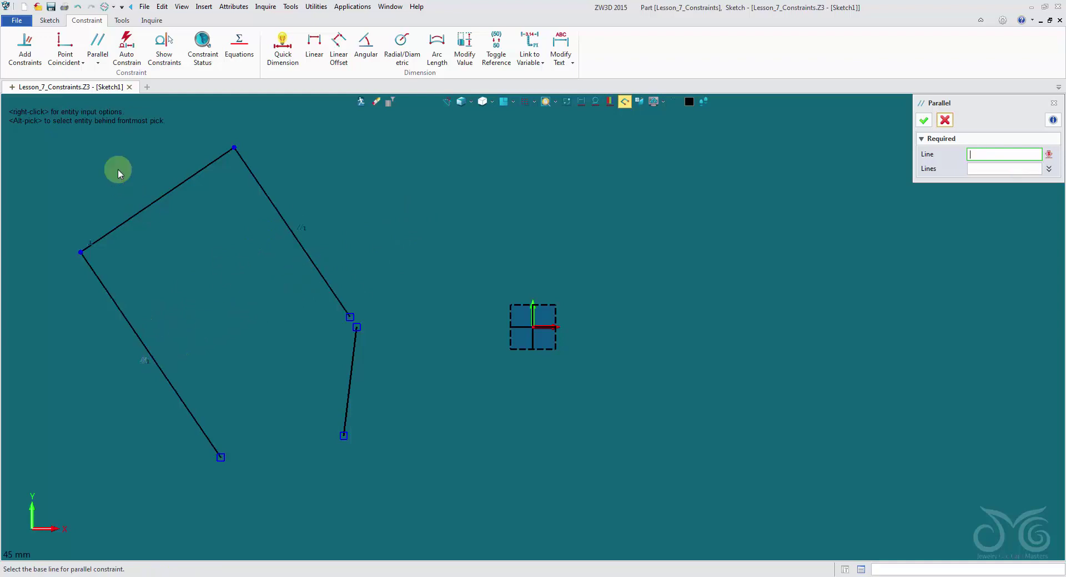
# Constrain the upper-right and lower-left lines to equal length, and move the joined lines freehand up and to the left
pyautogui.click(92, 63)
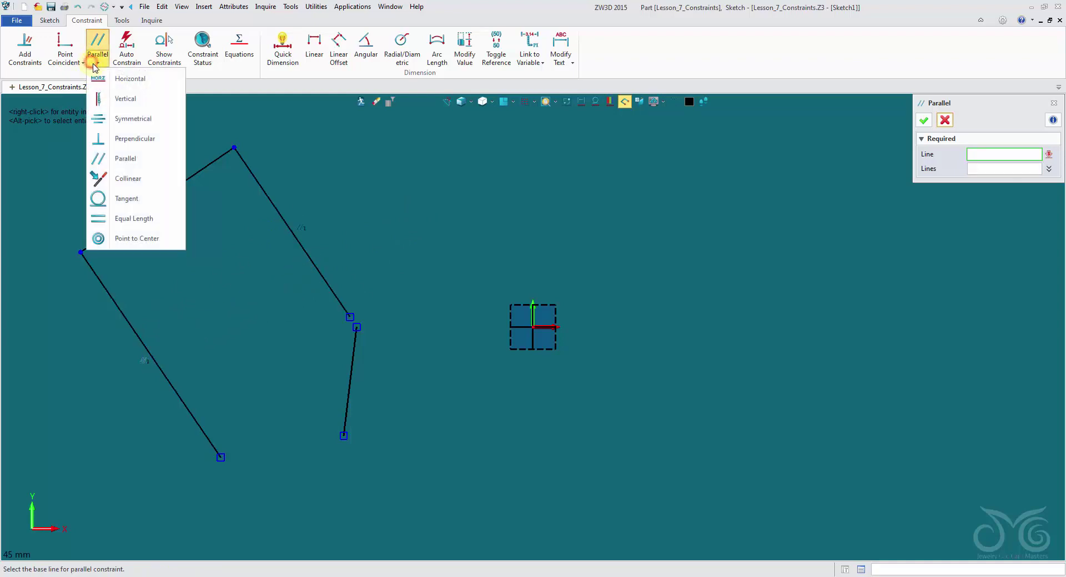
pyautogui.click(154, 217)
pyautogui.click(273, 207)
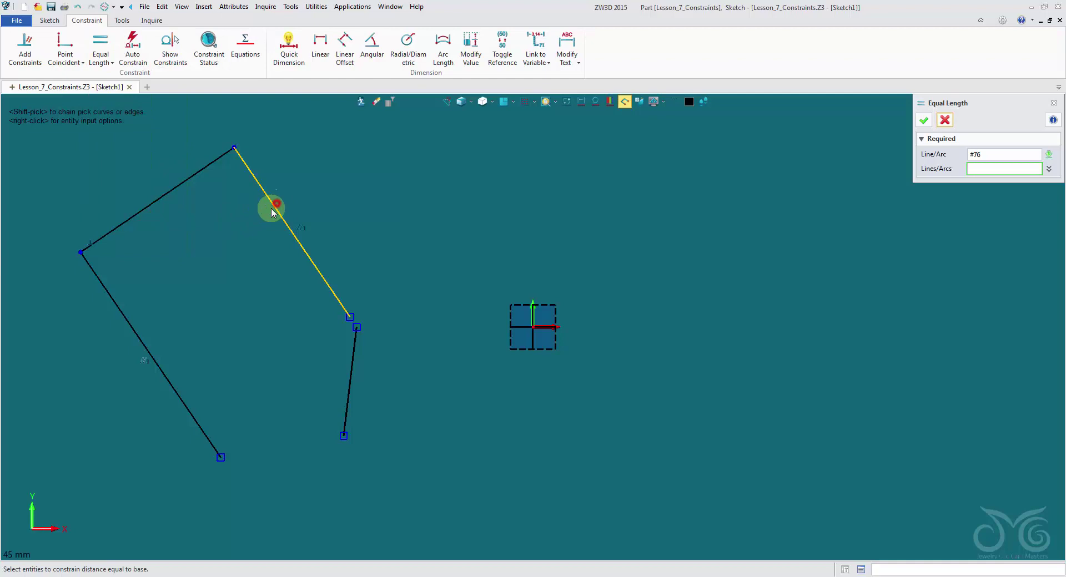
pyautogui.click(125, 319)
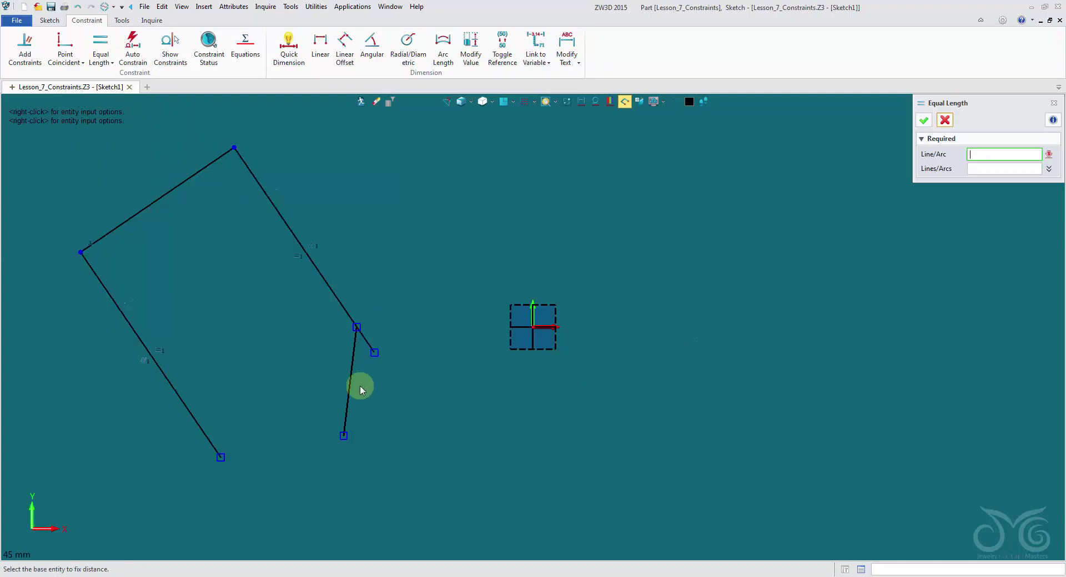
pyautogui.click(931, 120)
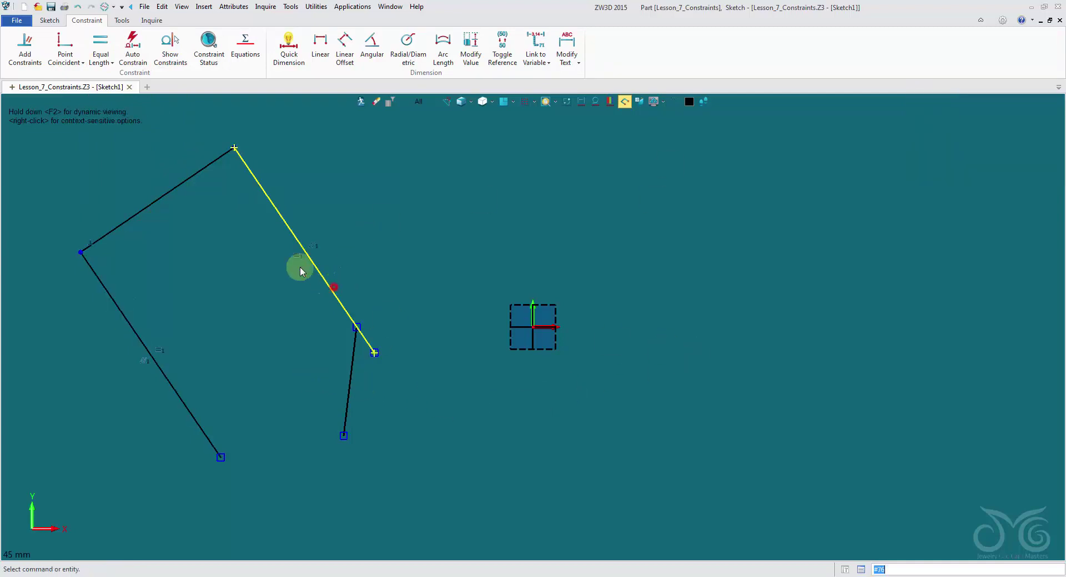
pyautogui.moveTo(331, 289)
pyautogui.mouseDown()
pyautogui.moveTo(438, 287)
pyautogui.moveTo(269, 262)
pyautogui.moveTo(488, 222)
pyautogui.moveTo(281, 245)
pyautogui.moveTo(327, 317)
pyautogui.moveTo(311, 316)
pyautogui.moveTo(233, 202)
pyautogui.moveTo(339, 306)
pyautogui.moveTo(300, 249)
pyautogui.mouseUp()
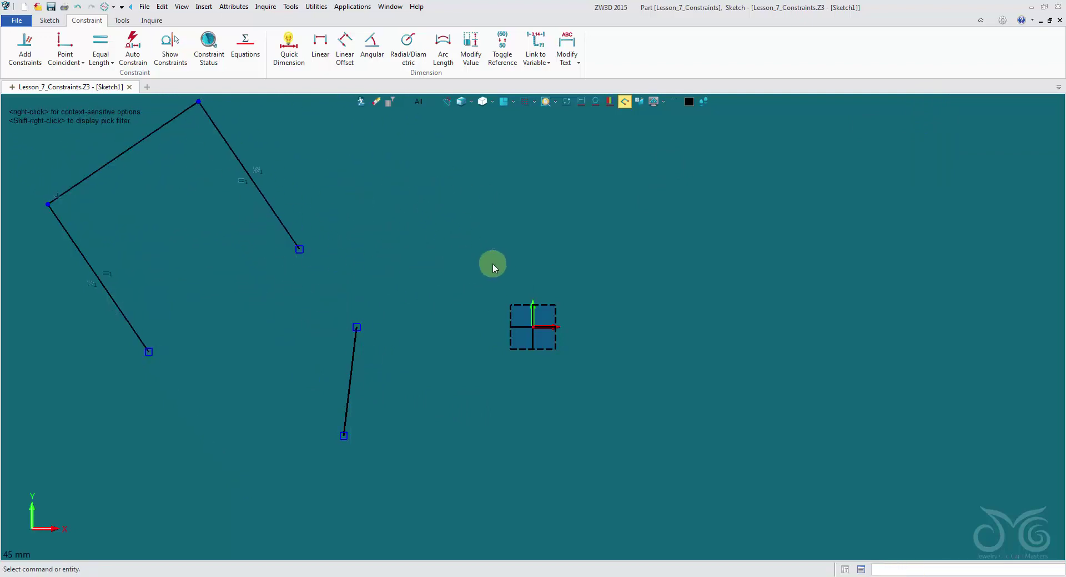
# Make the short loose line's ends coincident with the free ends of the two parallel lines, closing the rectangle
pyautogui.click(65, 44)
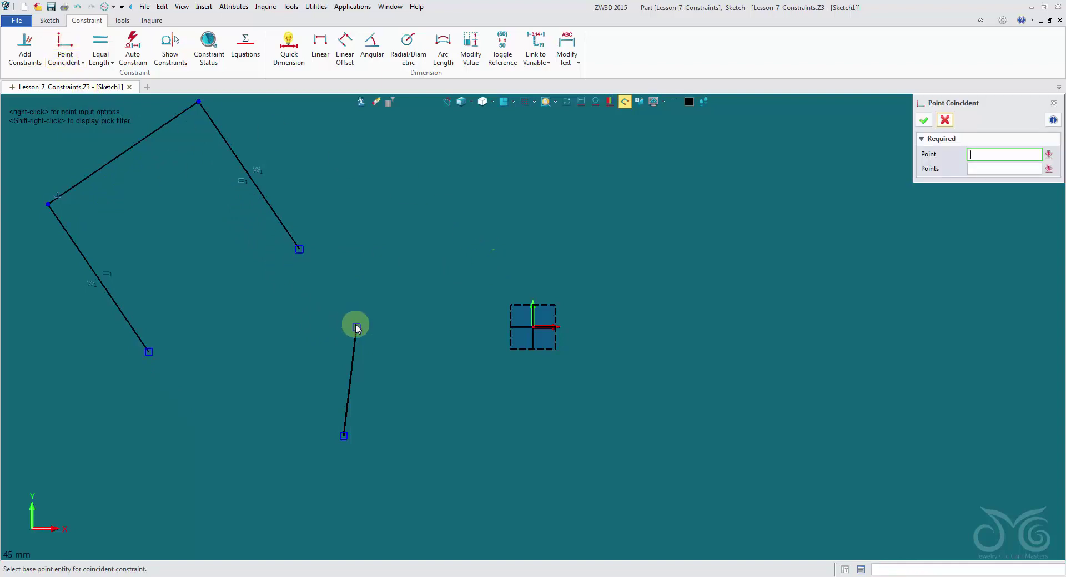
pyautogui.click(356, 327)
pyautogui.middleClick(431, 216)
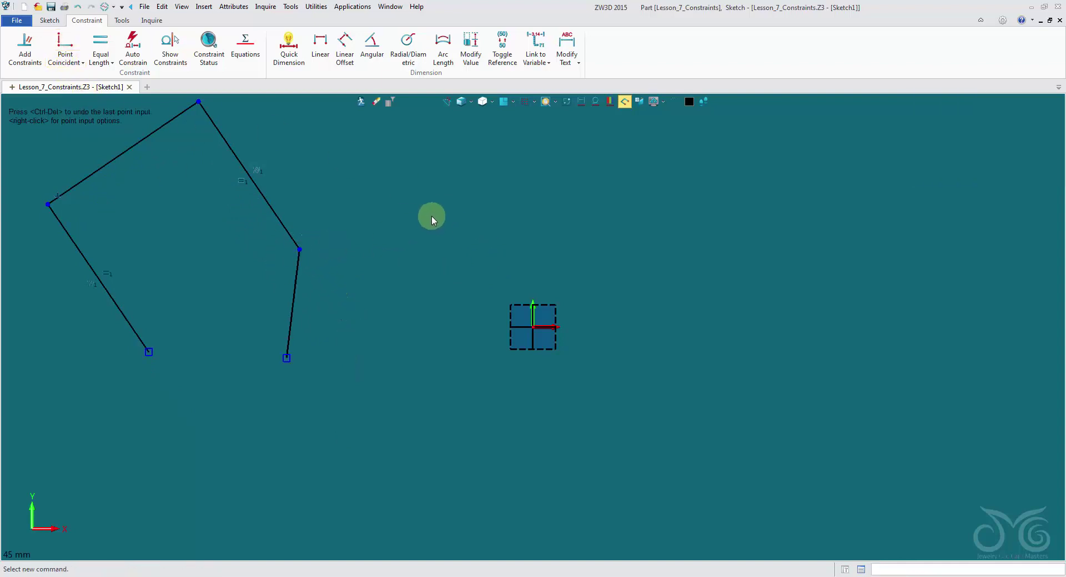
pyautogui.click(286, 359)
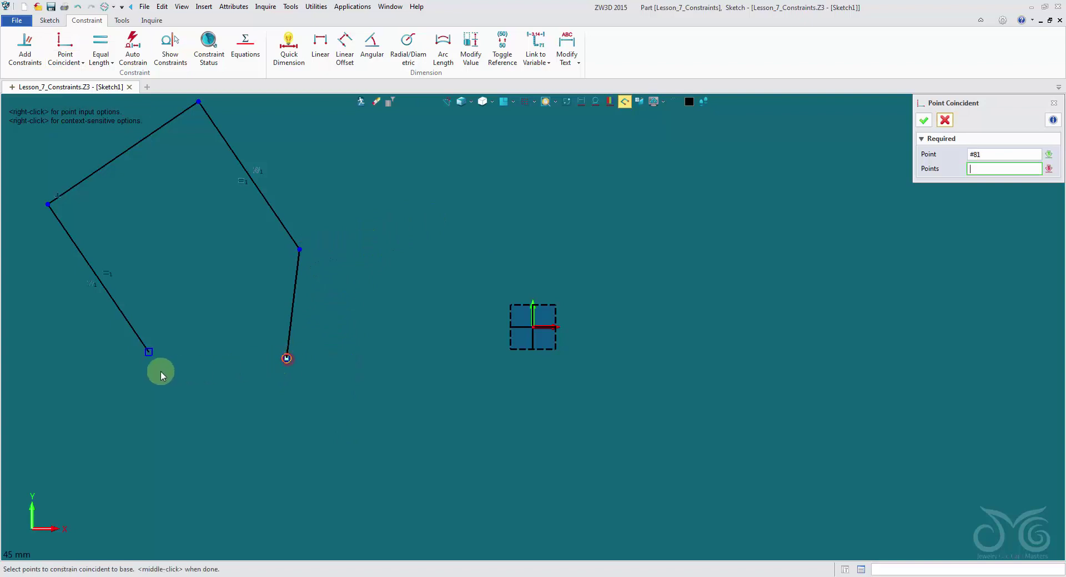
pyautogui.middleClick(241, 283)
pyautogui.scroll(-2, 381, 326)
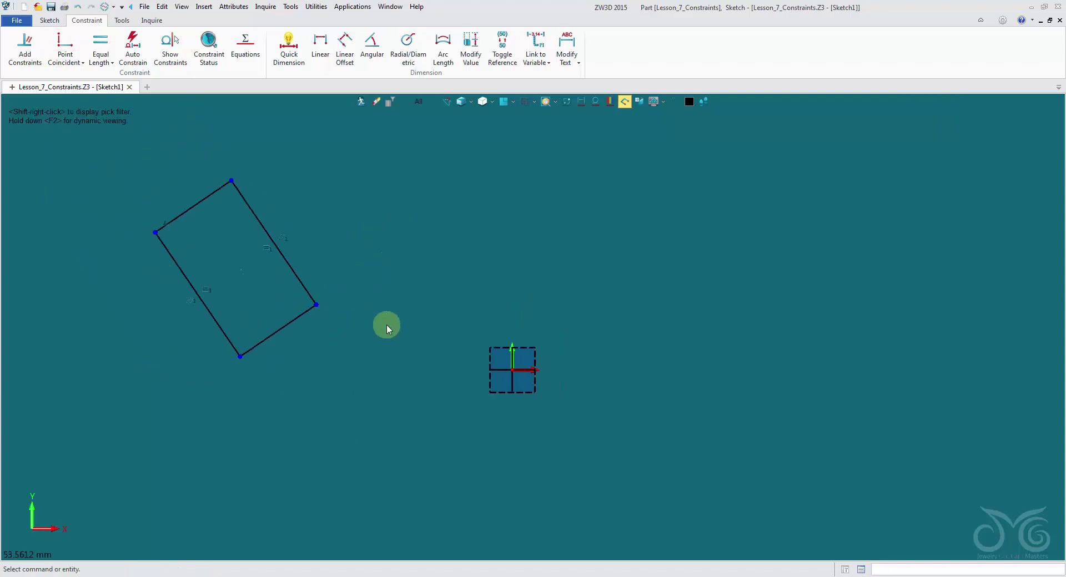
# Constrain the rectangle's long upper-right side horizontal, and shift its short right side slightly down to test the constraints
pyautogui.click(102, 61)
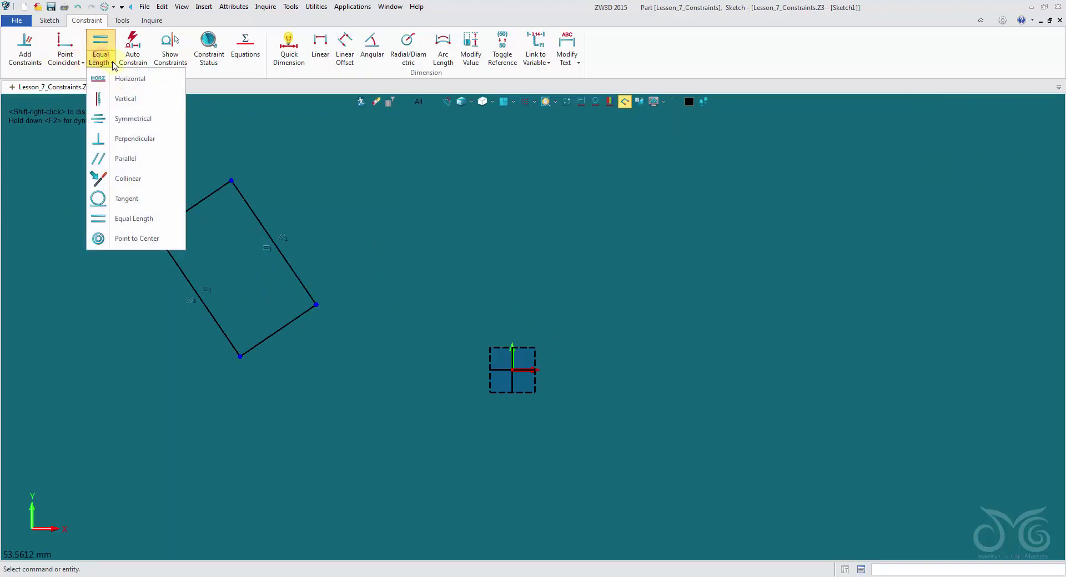
pyautogui.click(161, 81)
pyautogui.click(260, 227)
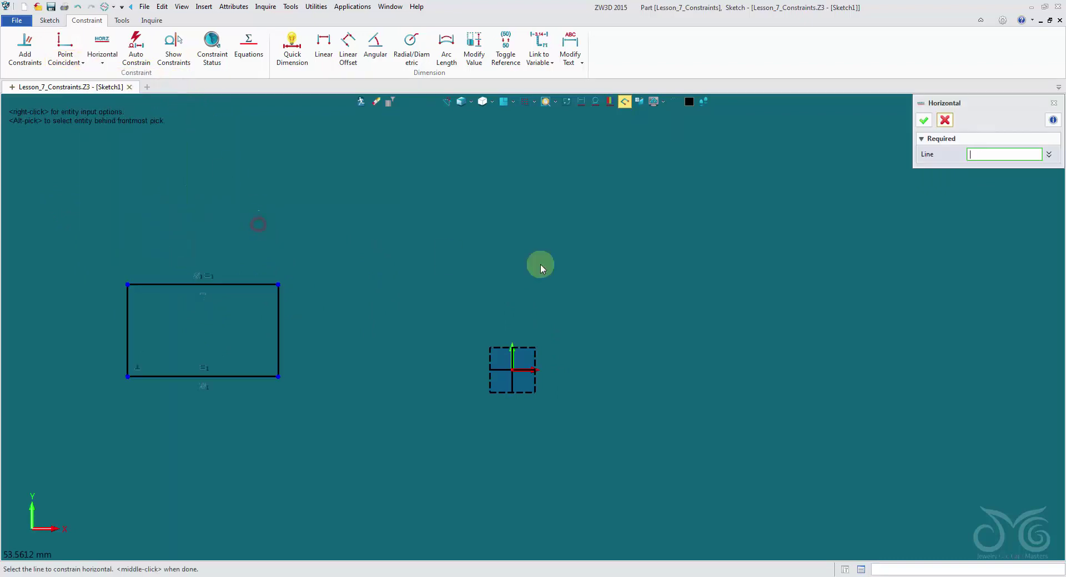
pyautogui.click(944, 120)
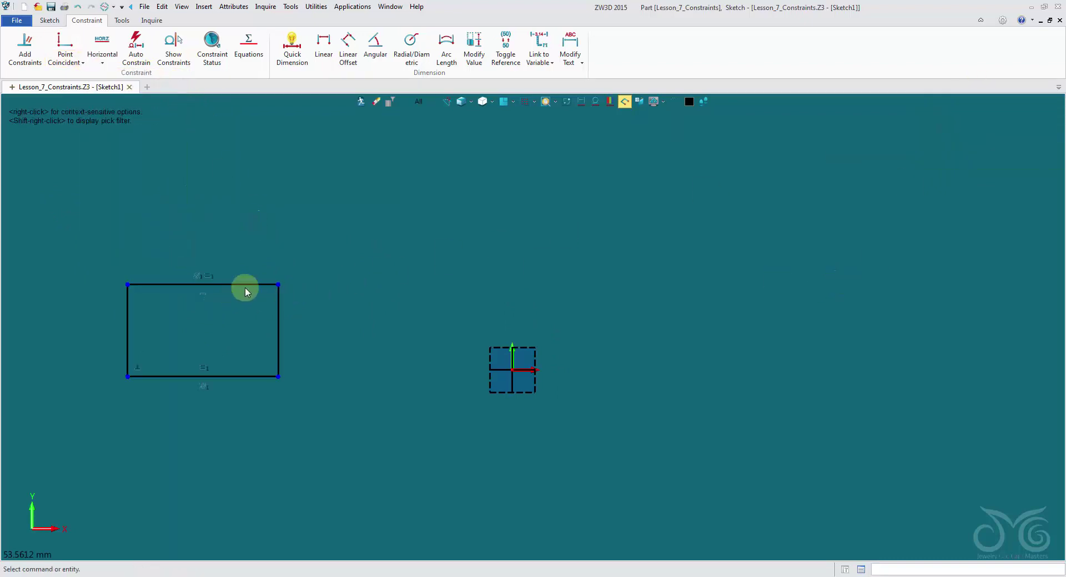
pyautogui.moveTo(278, 315)
pyautogui.mouseDown()
pyautogui.moveTo(369, 209)
pyautogui.moveTo(422, 279)
pyautogui.moveTo(341, 373)
pyautogui.moveTo(302, 254)
pyautogui.moveTo(275, 332)
pyautogui.mouseUp()
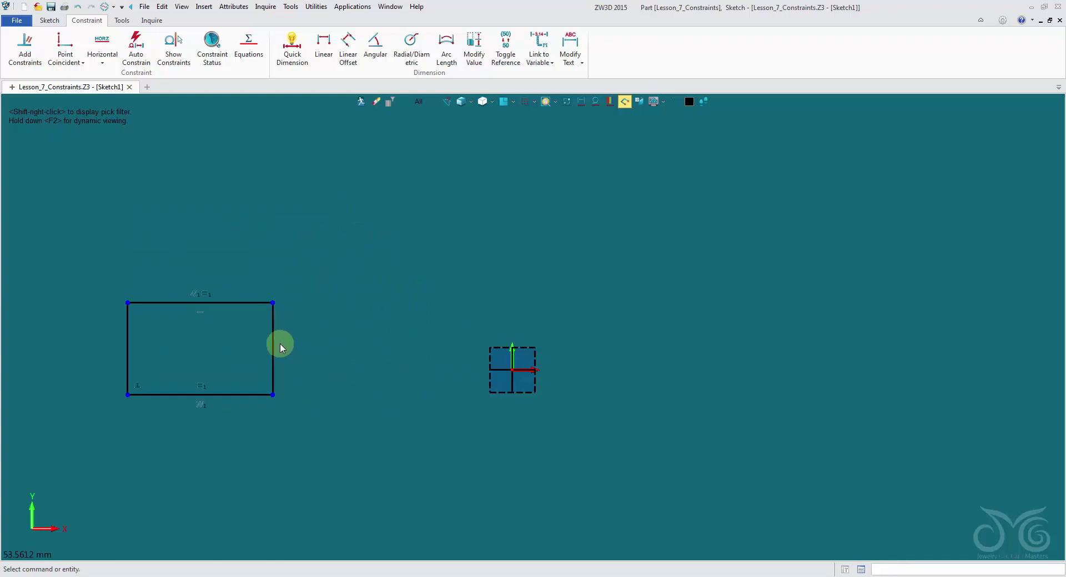
# Hide the datum plane outlines around the sketch origin
pyautogui.click(280, 343)
pyautogui.click(508, 377)
pyautogui.click(567, 103)
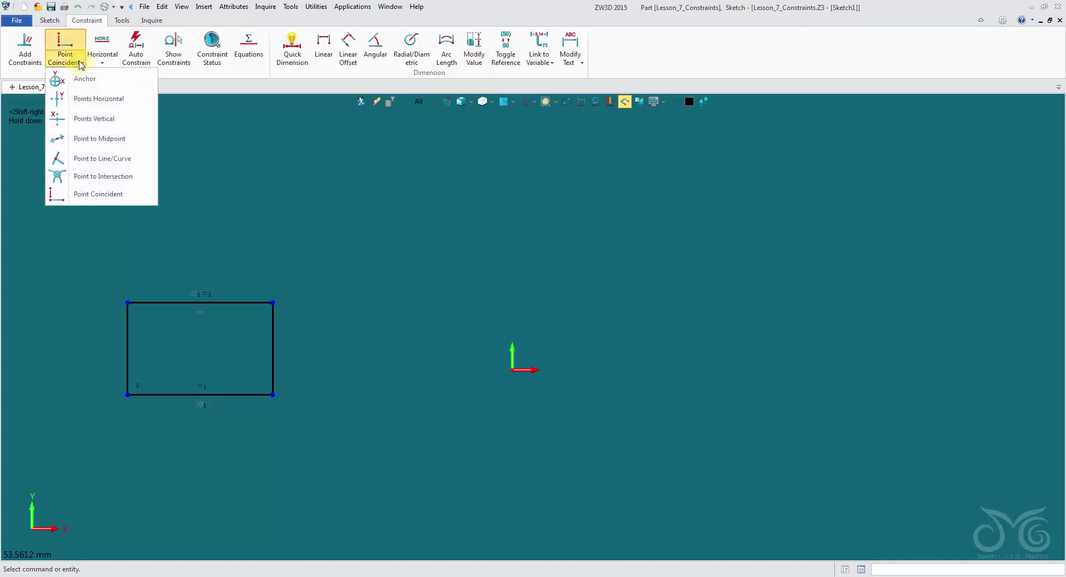
# Constrain the origin to the midpoint between the right side's two corners, and resize the rectangle freehand by its left side
pyautogui.click(100, 139)
pyautogui.click(272, 302)
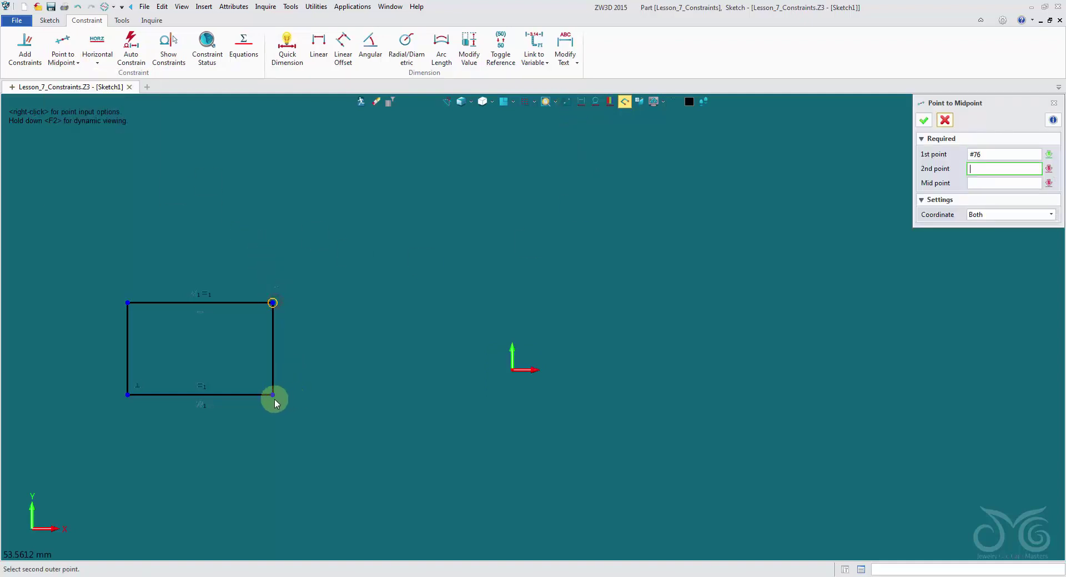
pyautogui.click(273, 395)
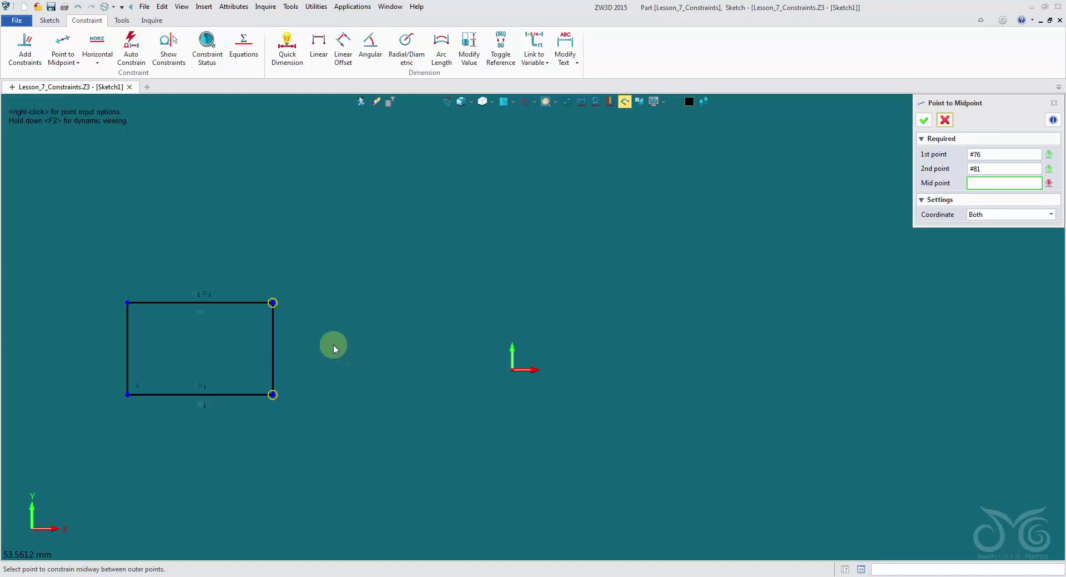
pyautogui.click(512, 370)
pyautogui.click(944, 120)
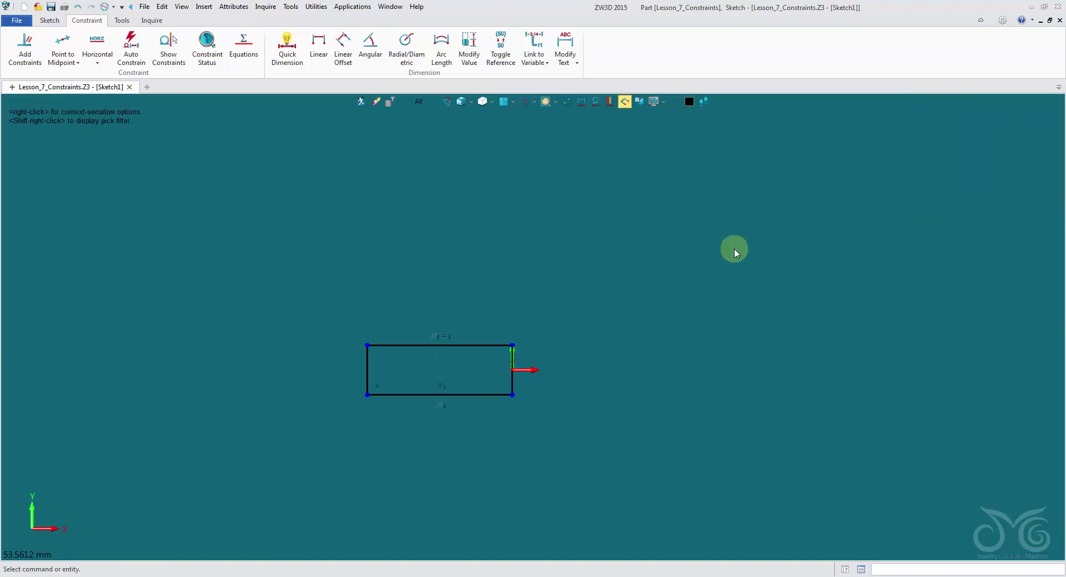
pyautogui.moveTo(364, 370); pyautogui.dragTo(253, 244)
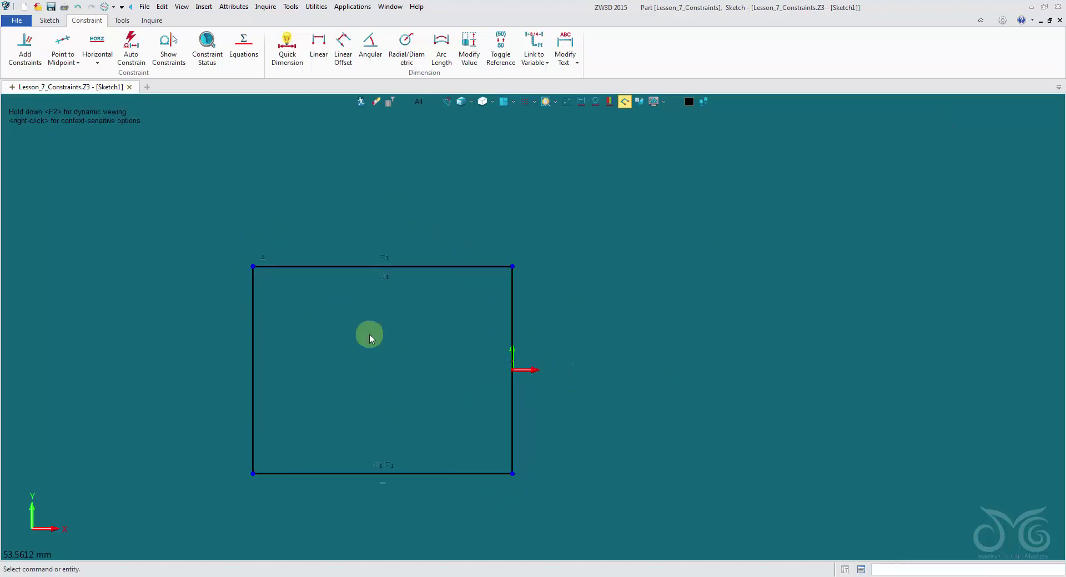
pyautogui.moveTo(255, 342); pyautogui.dragTo(333, 285)
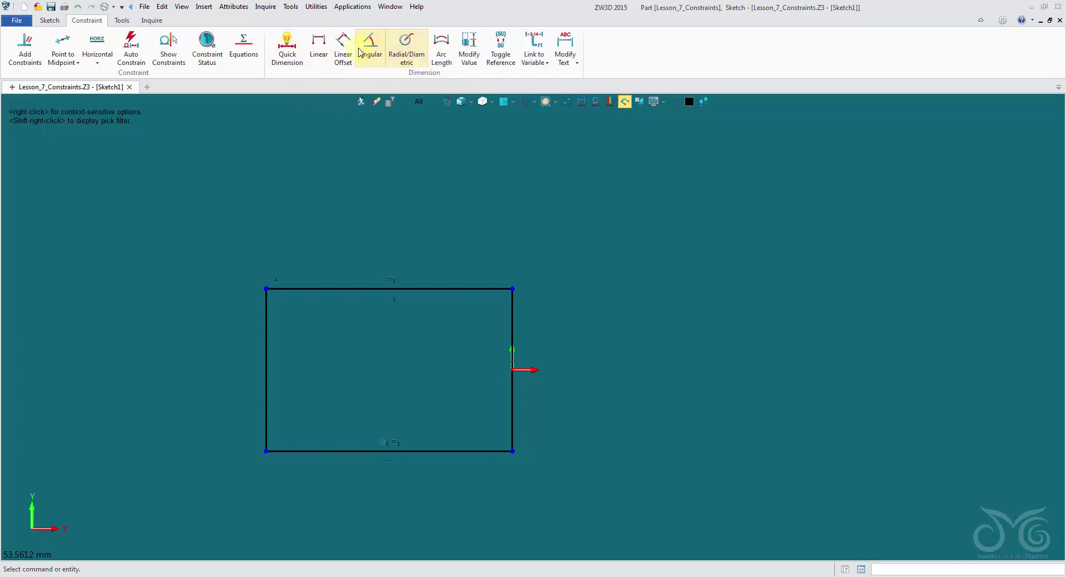
# Place a horizontal linear dimension above the rectangle between its two upper corners
pyautogui.click(324, 55)
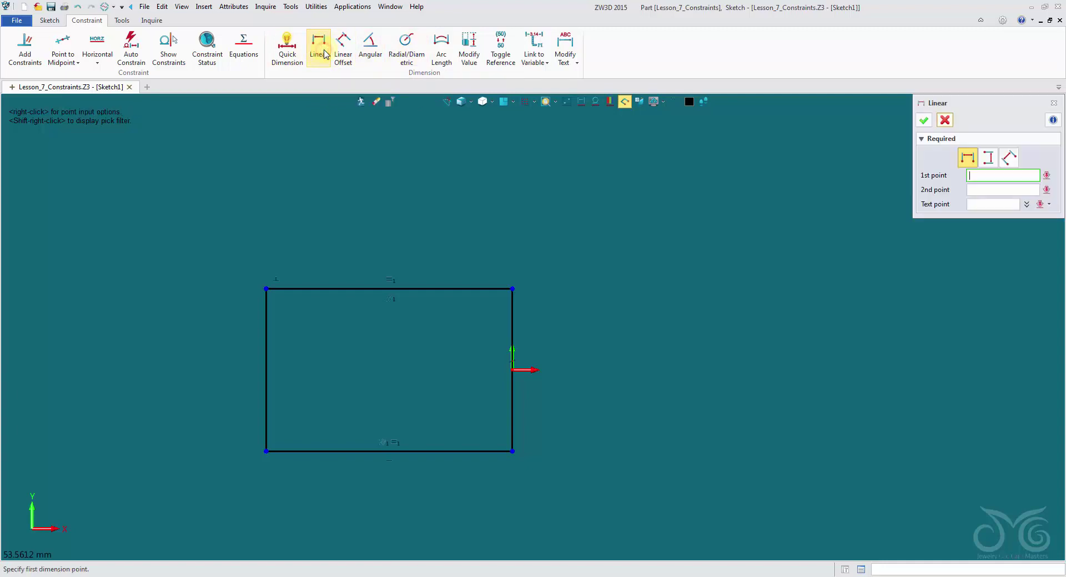
pyautogui.click(378, 289)
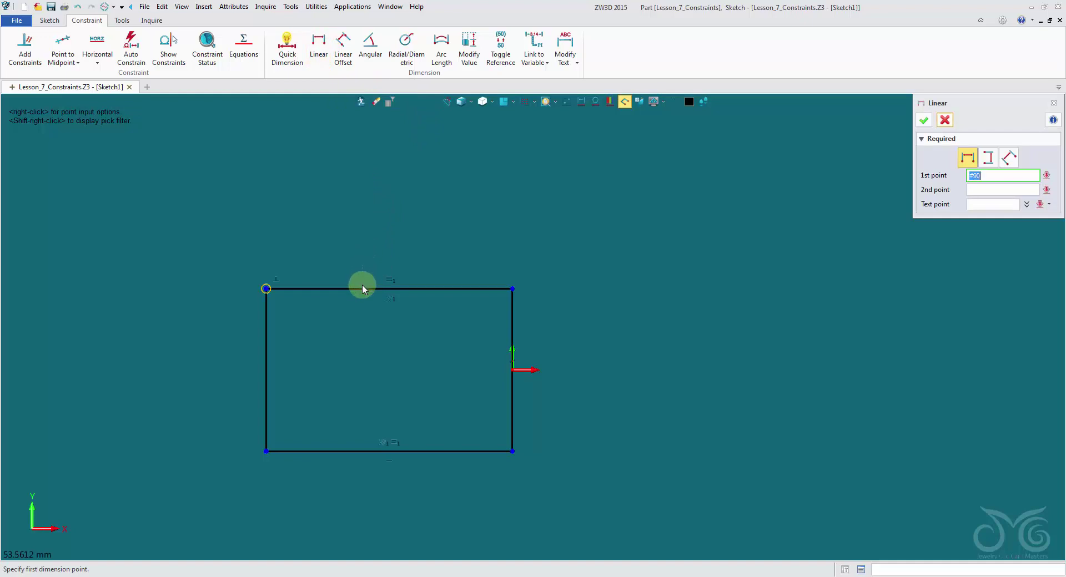
pyautogui.click(424, 289)
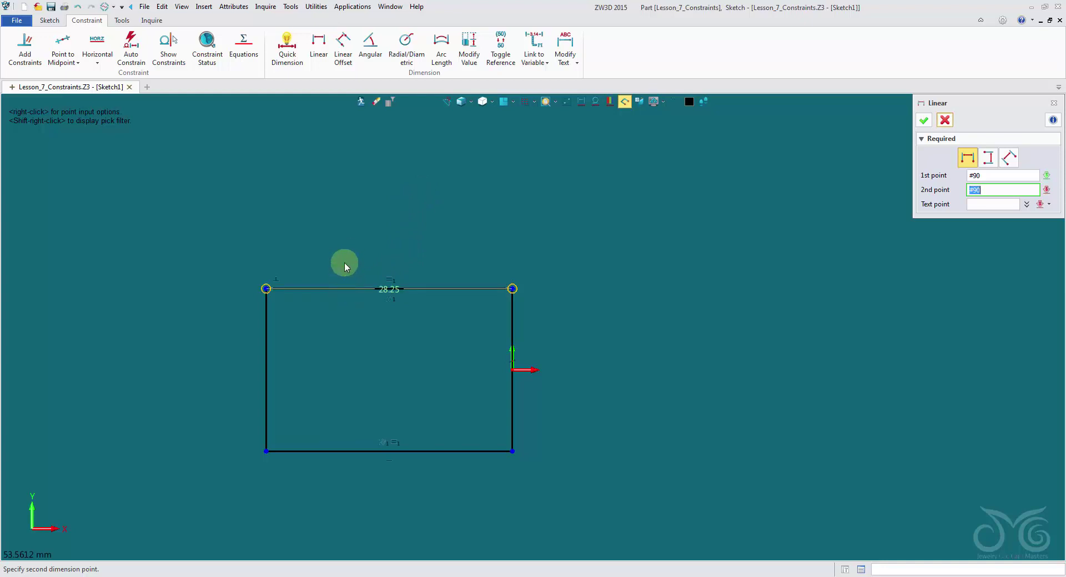
pyautogui.click(344, 288)
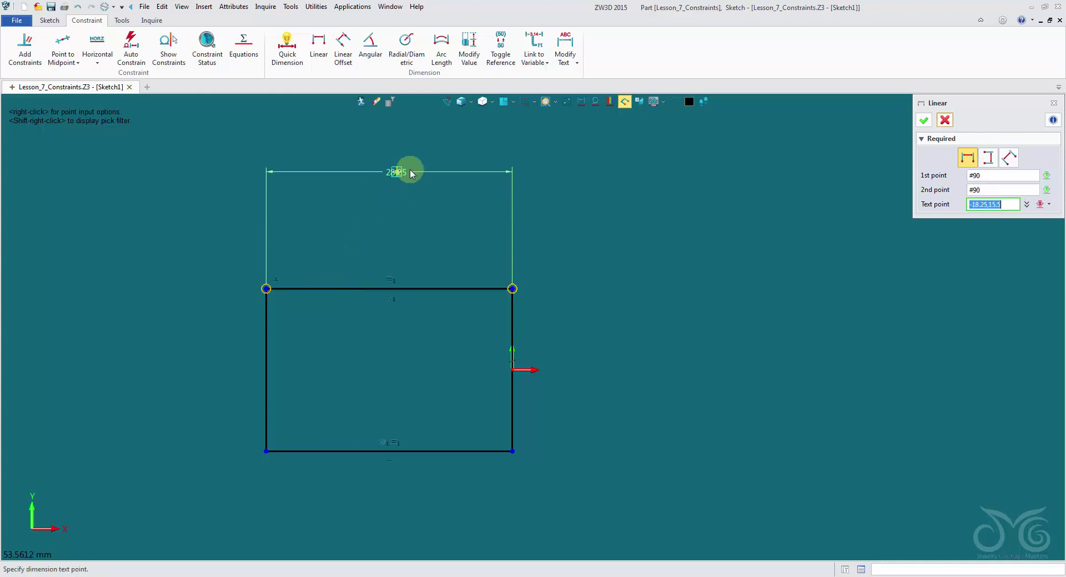
pyautogui.click(381, 177)
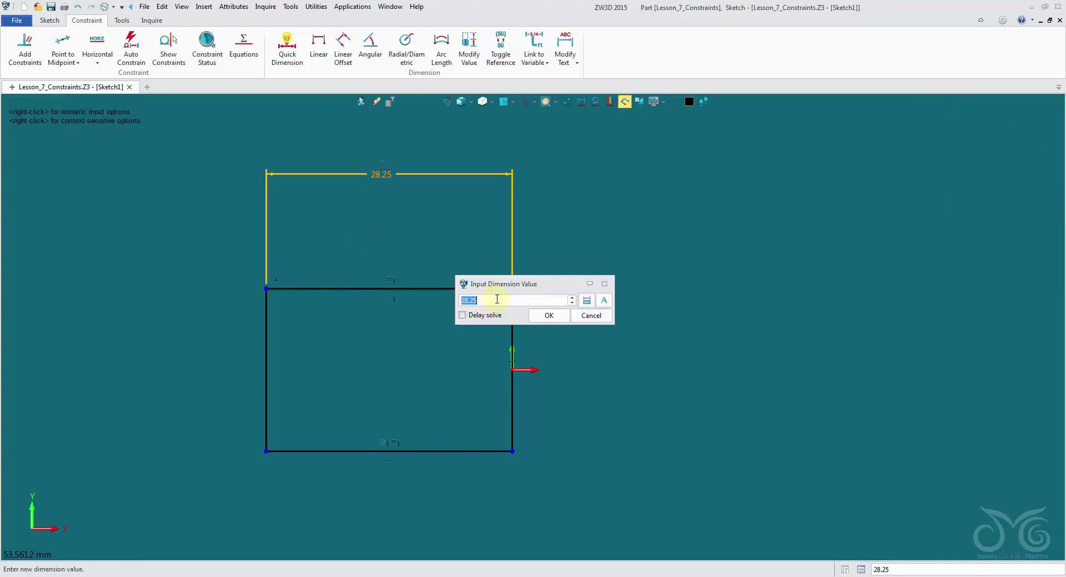
# Set the rectangle's width to 29.25 mm, and stretch its height freehand to about 28 mm by the left side
pyautogui.click(547, 302)
pyautogui.scroll(5, 548, 302)
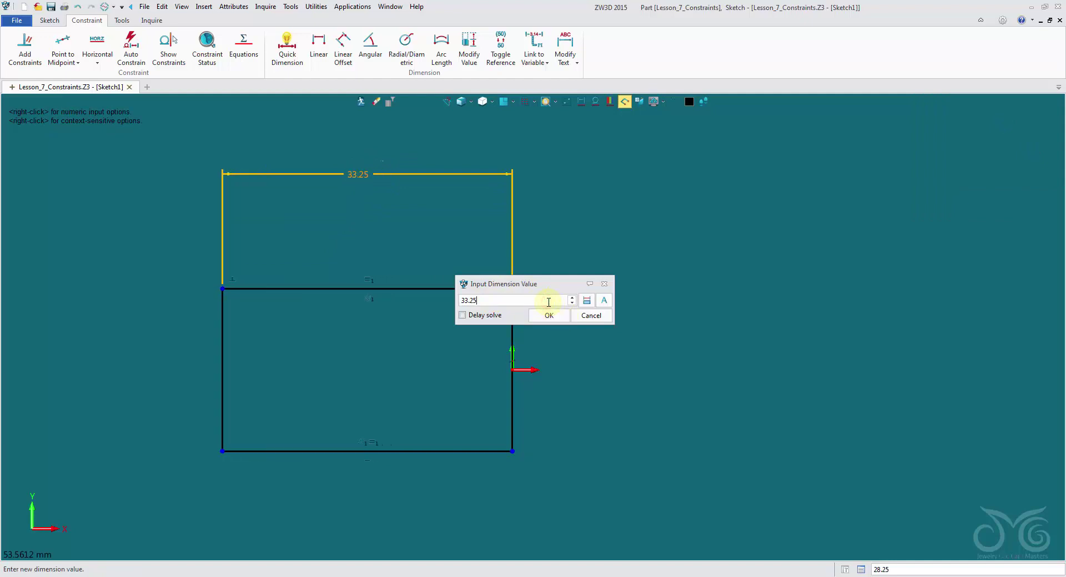
pyautogui.scroll(-5, 547, 302)
pyautogui.scroll(-1, 546, 302)
pyautogui.scroll(3, 545, 303)
pyautogui.scroll(2, 546, 303)
pyautogui.click(551, 317)
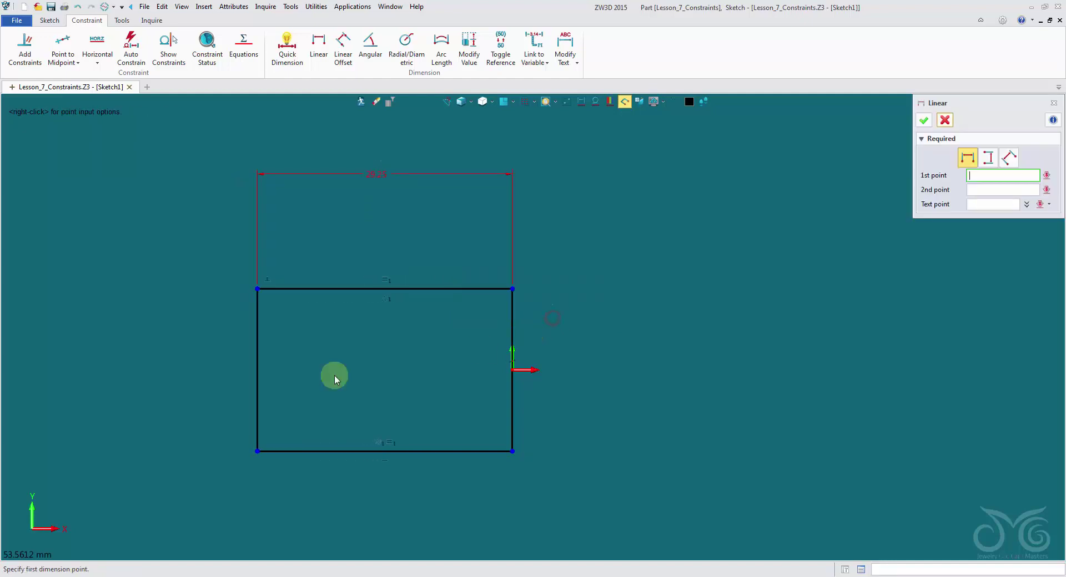
pyautogui.click(945, 120)
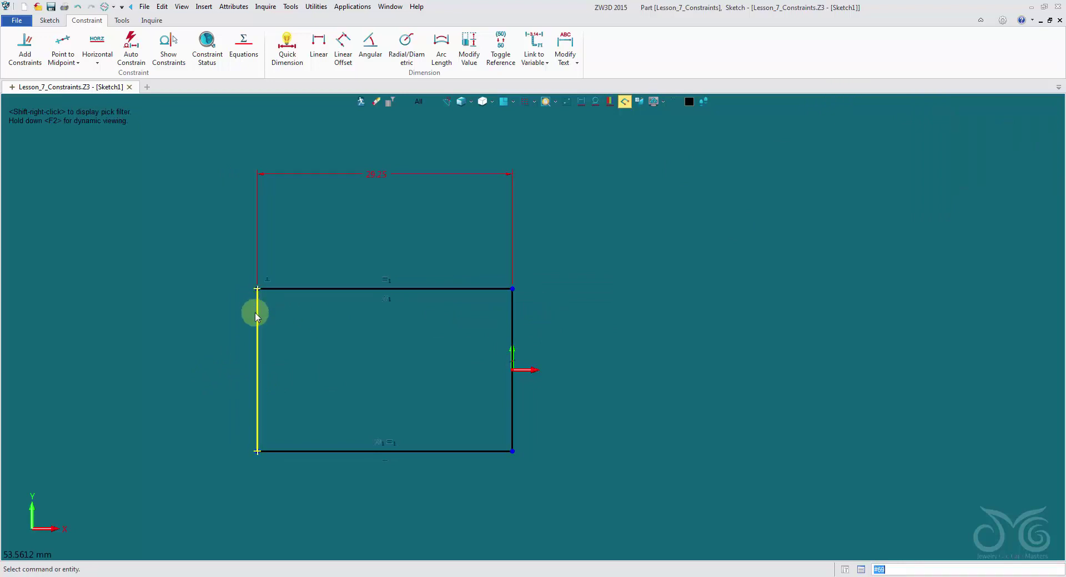
pyautogui.moveTo(224, 325)
pyautogui.mouseDown()
pyautogui.moveTo(225, 387)
pyautogui.moveTo(262, 312)
pyautogui.moveTo(262, 360)
pyautogui.moveTo(296, 231)
pyautogui.moveTo(288, 356)
pyautogui.moveTo(294, 278)
pyautogui.moveTo(315, 355)
pyautogui.moveTo(343, 243)
pyautogui.moveTo(349, 347)
pyautogui.moveTo(355, 261)
pyautogui.moveTo(442, 295)
pyautogui.moveTo(192, 287)
pyautogui.moveTo(319, 324)
pyautogui.moveTo(318, 279)
pyautogui.mouseUp()
# Add a vertical linear dimension outside the rectangle between its two right corners, and set the height to 31.9305 mm
pyautogui.click(318, 45)
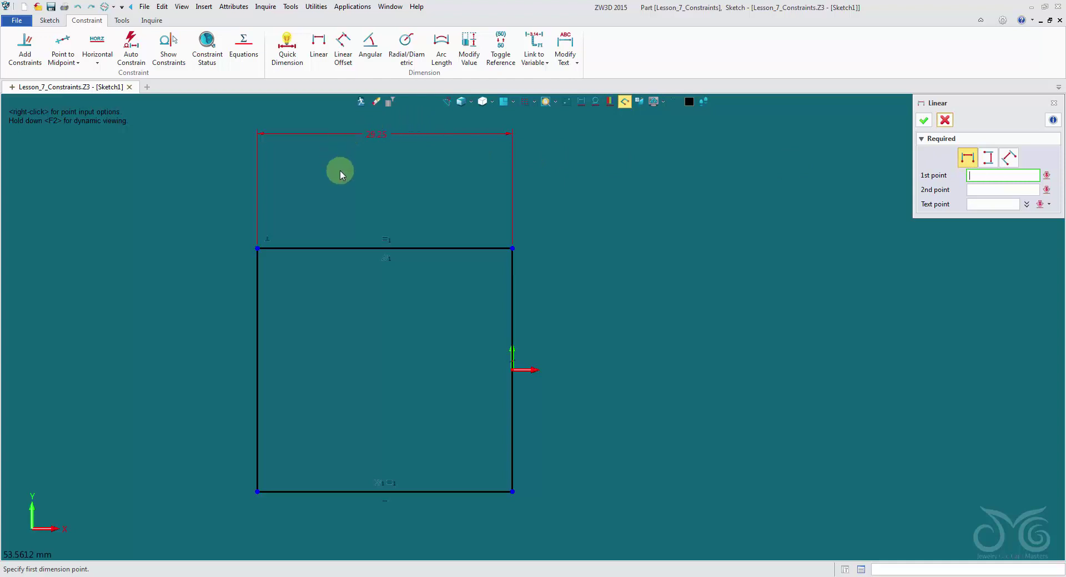
pyautogui.click(966, 159)
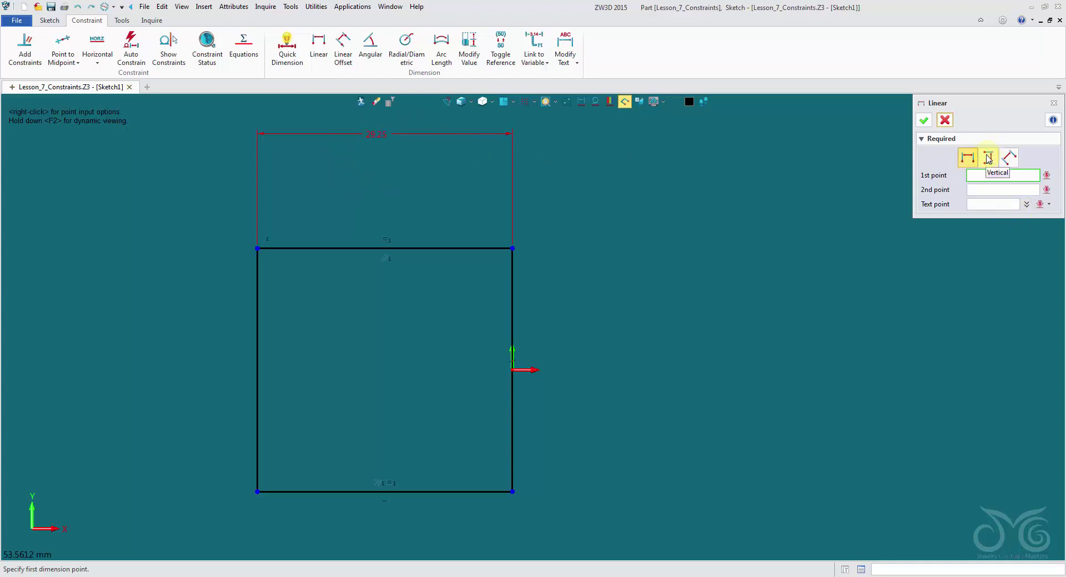
pyautogui.click(989, 159)
pyautogui.click(512, 249)
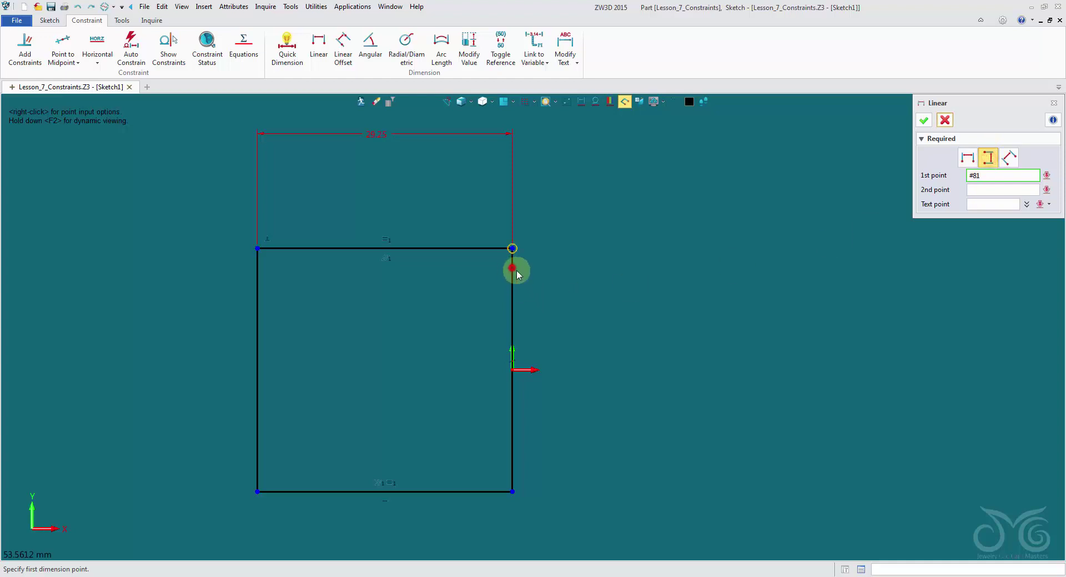
pyautogui.click(512, 492)
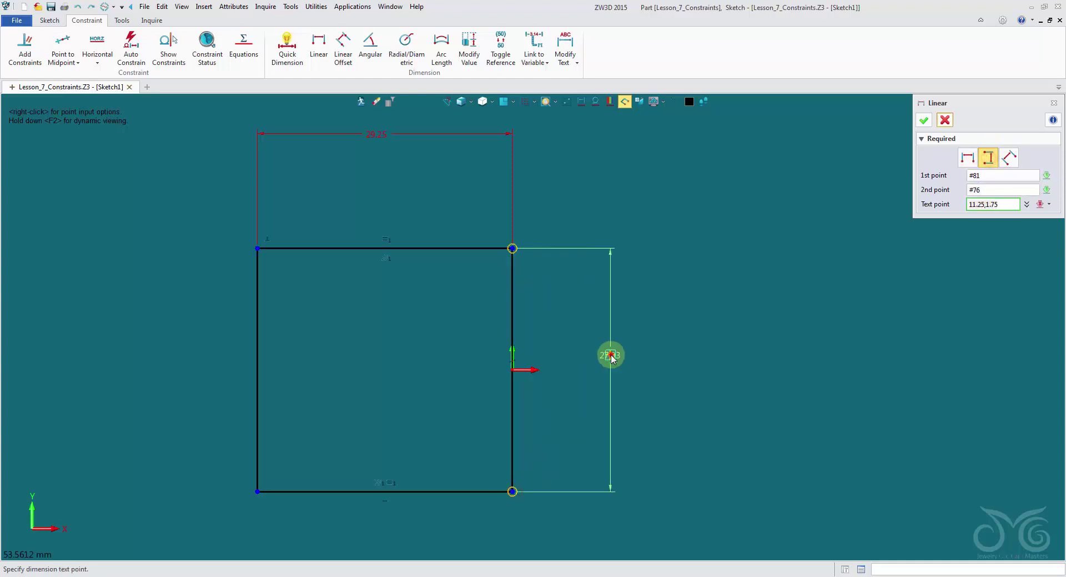
pyautogui.click(612, 357)
pyautogui.write('31.9305')
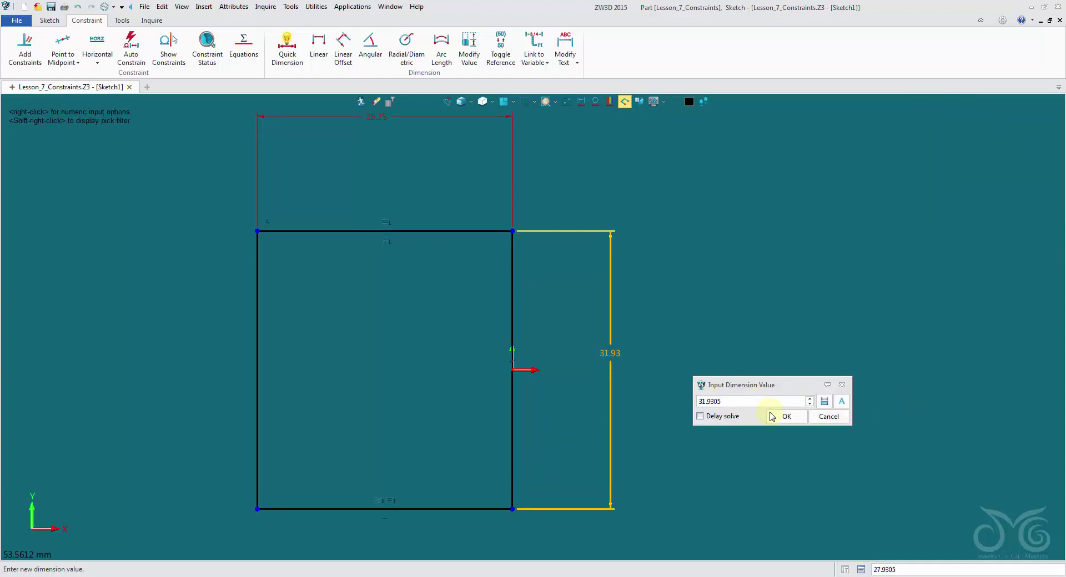
pyautogui.click(787, 417)
pyautogui.click(941, 118)
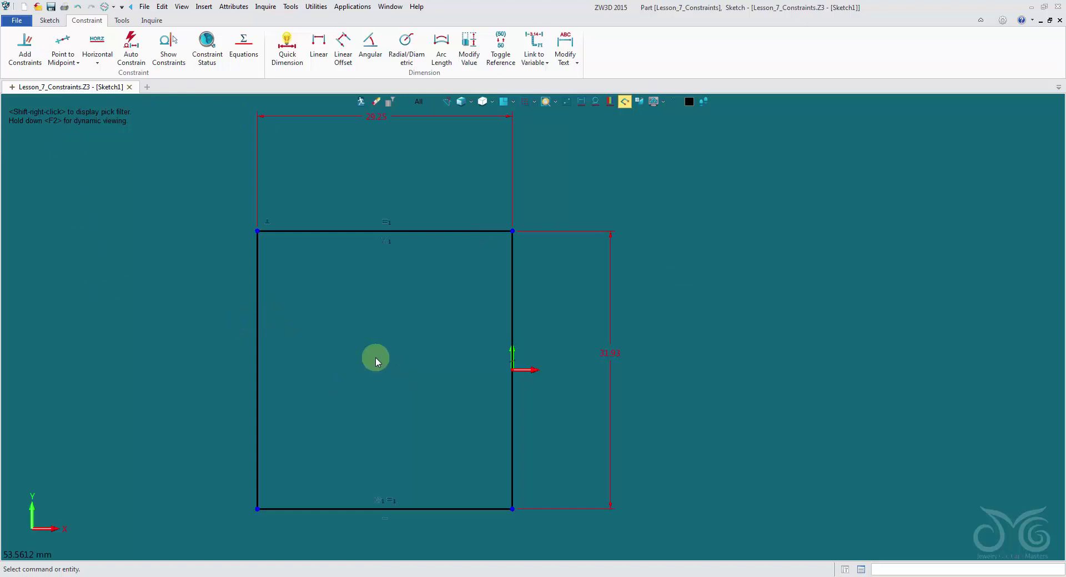
# Check the sketch's constraint status, and delete the rectangle's width and height dimensions
pyautogui.click(207, 44)
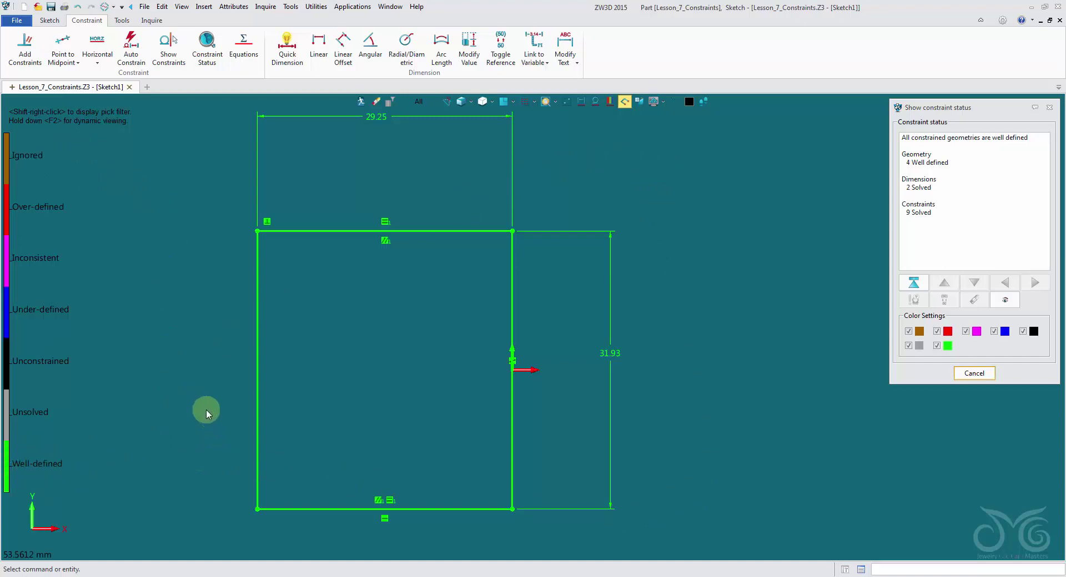
pyautogui.click(974, 373)
pyautogui.click(539, 166)
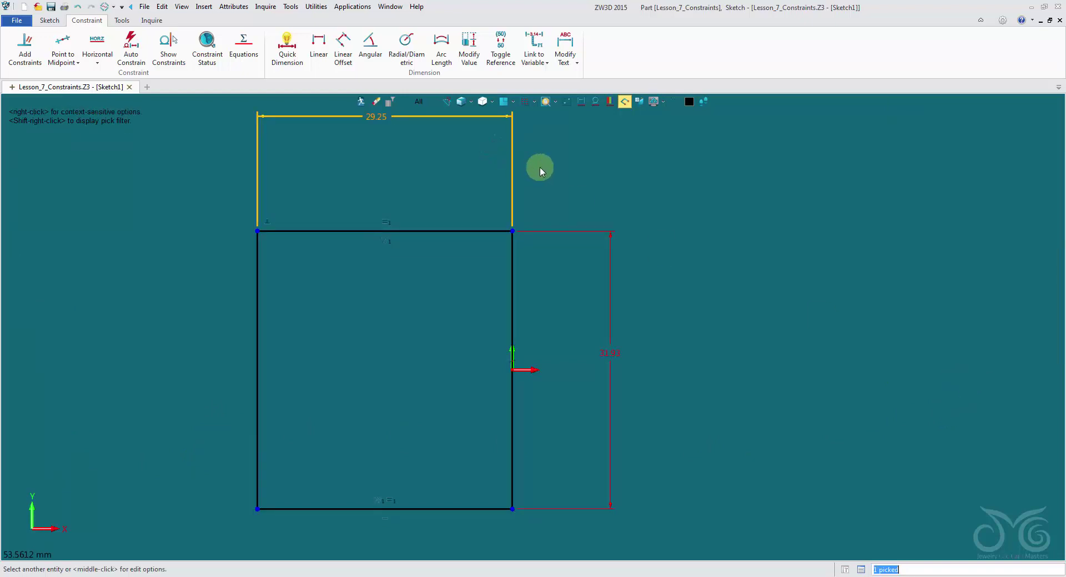
pyautogui.press('Delete')
pyautogui.click(612, 253)
pyautogui.press('Delete')
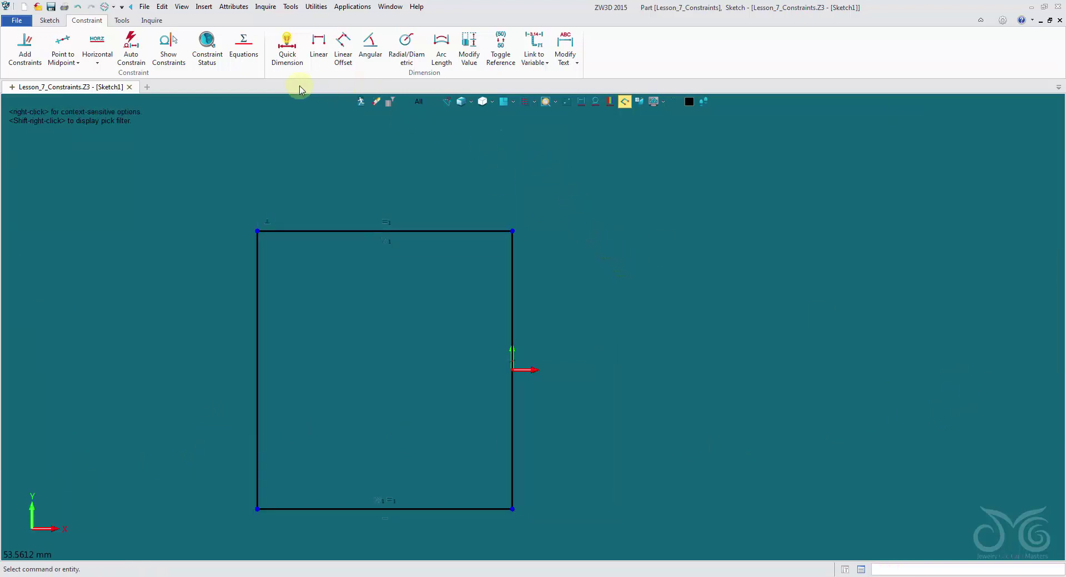
# Check the constraint status of the rectangle without its dimensions
pyautogui.click(207, 44)
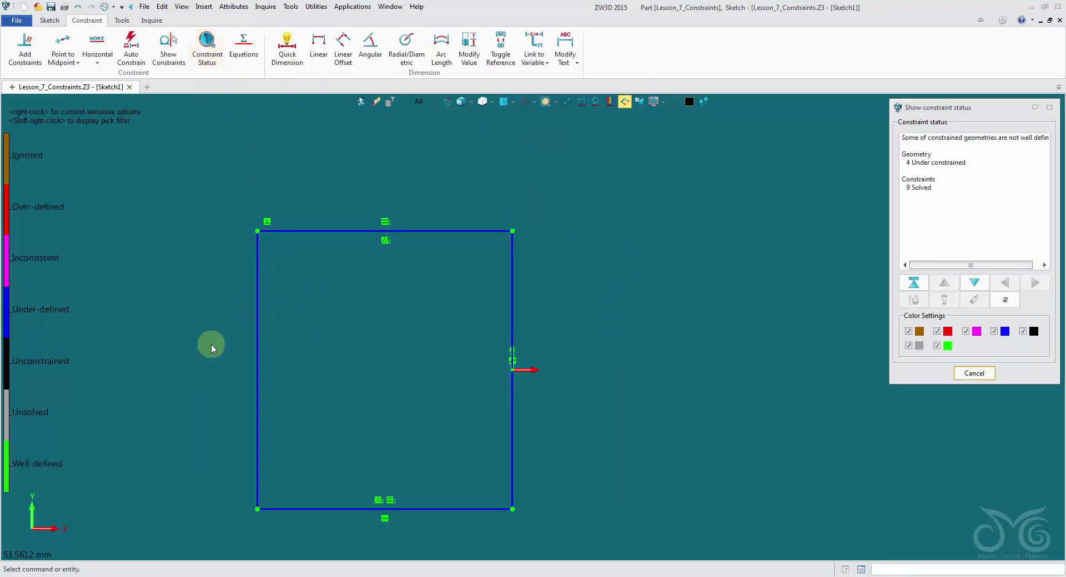
pyautogui.click(973, 374)
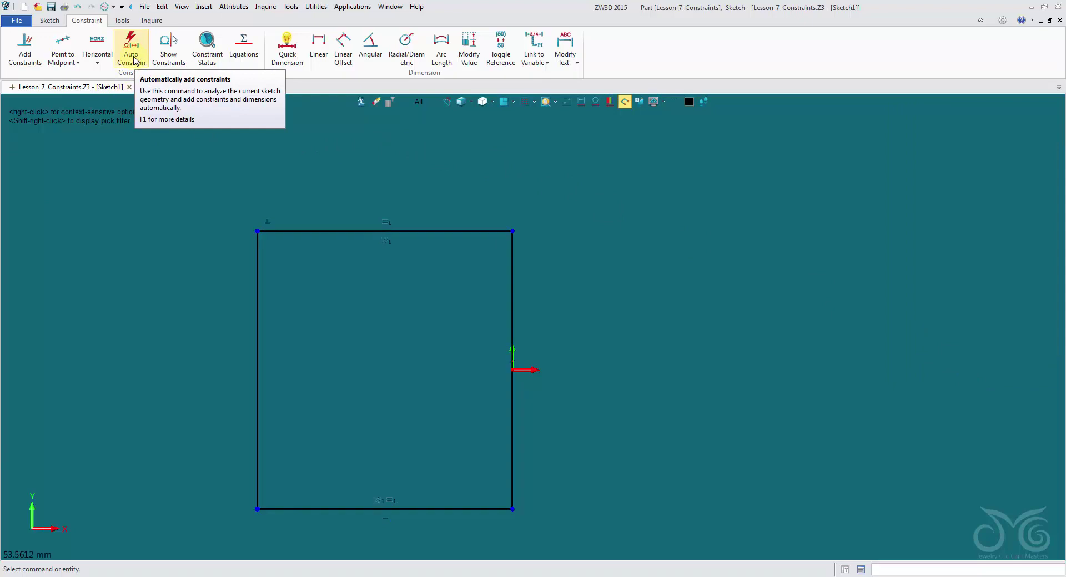
pyautogui.click(141, 110)
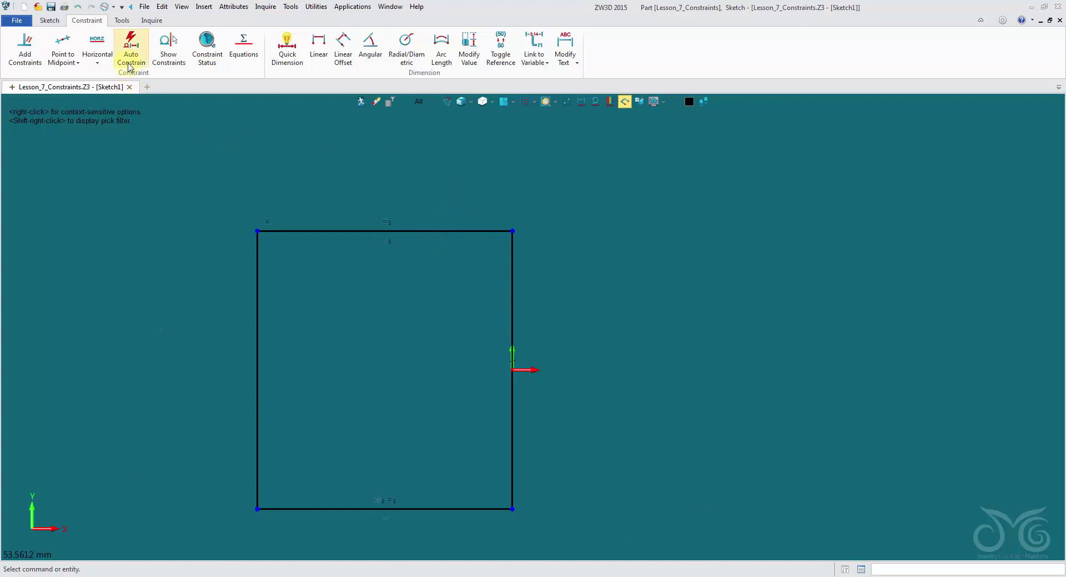
# Apply Auto Constrain to all four rectangle lines with the origin as the base point and dimension creation enabled
pyautogui.click(131, 44)
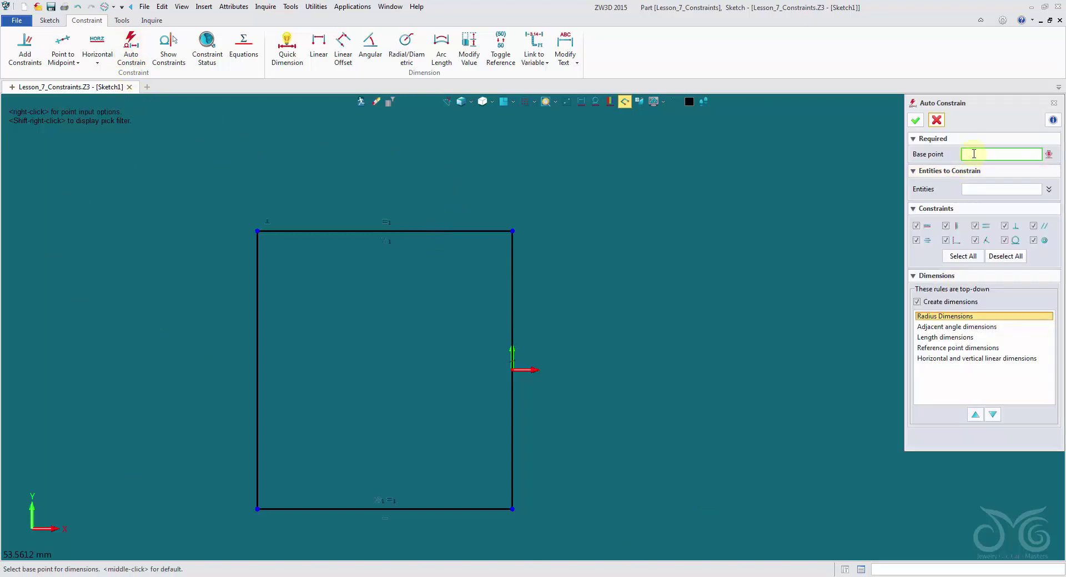
pyautogui.click(512, 371)
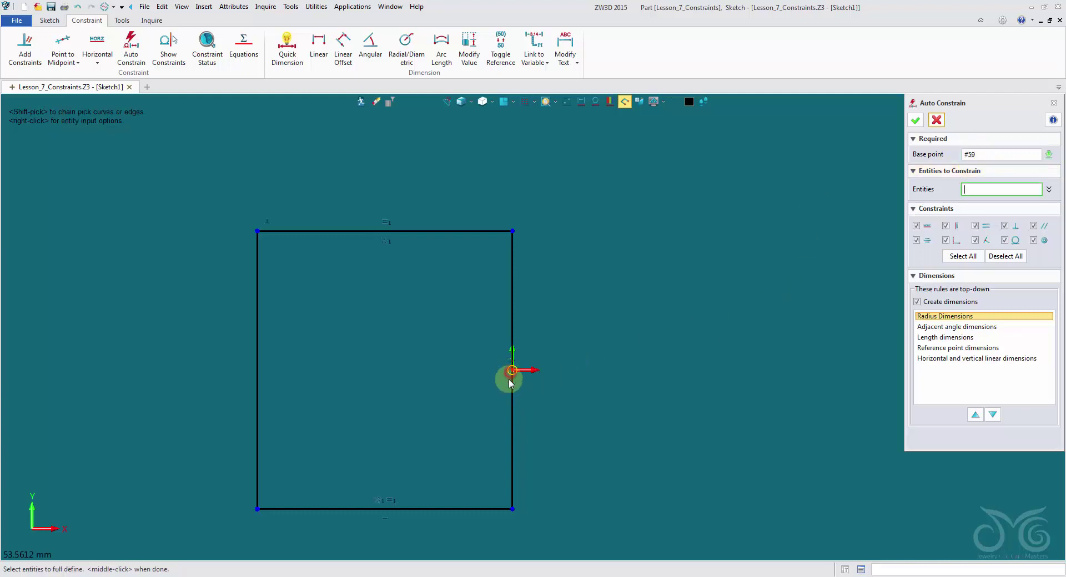
pyautogui.click(462, 236)
pyautogui.click(510, 263)
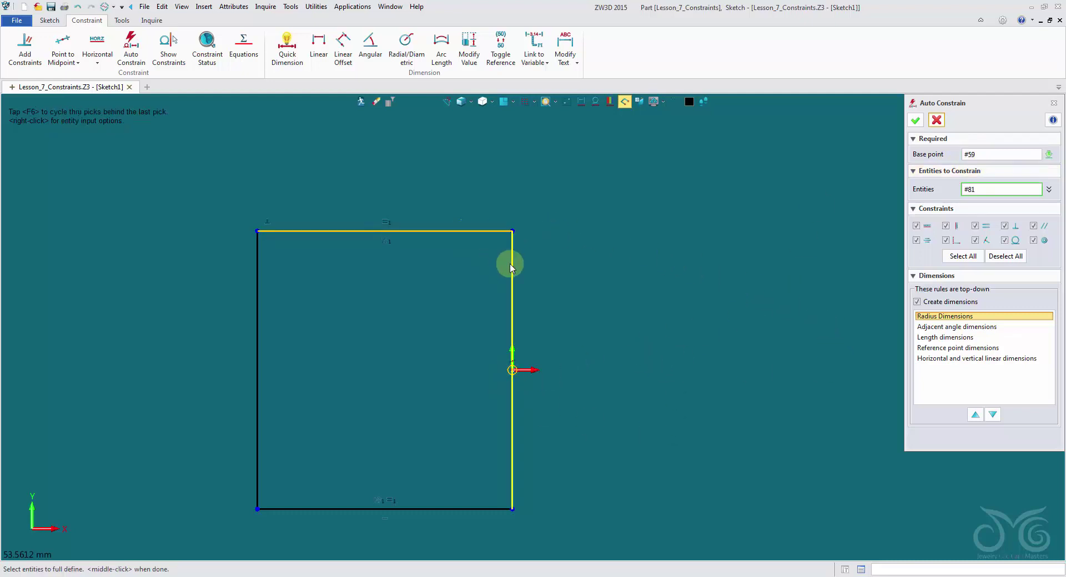
pyautogui.click(256, 316)
pyautogui.click(436, 509)
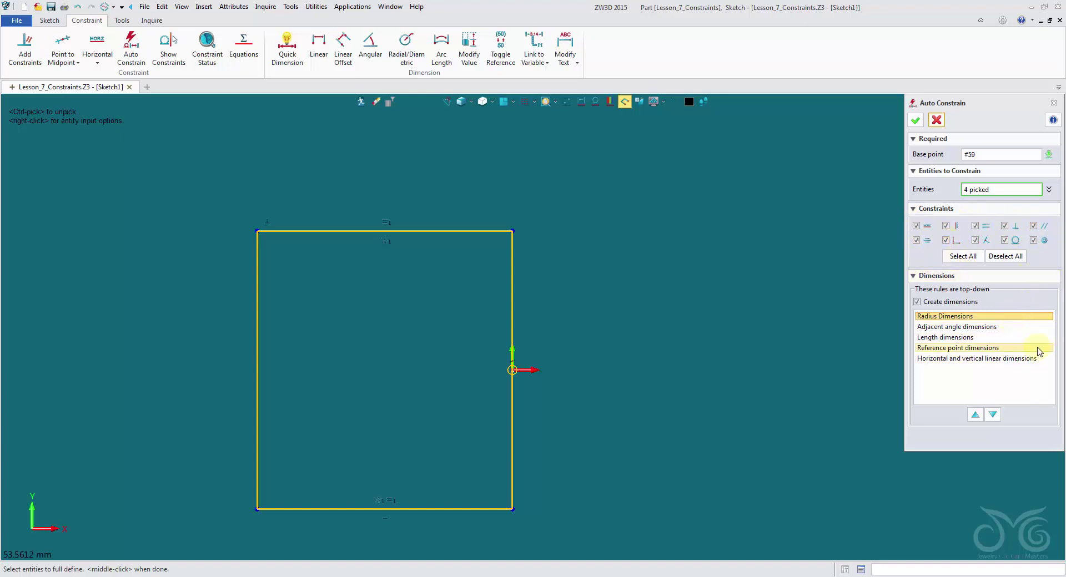
pyautogui.click(916, 120)
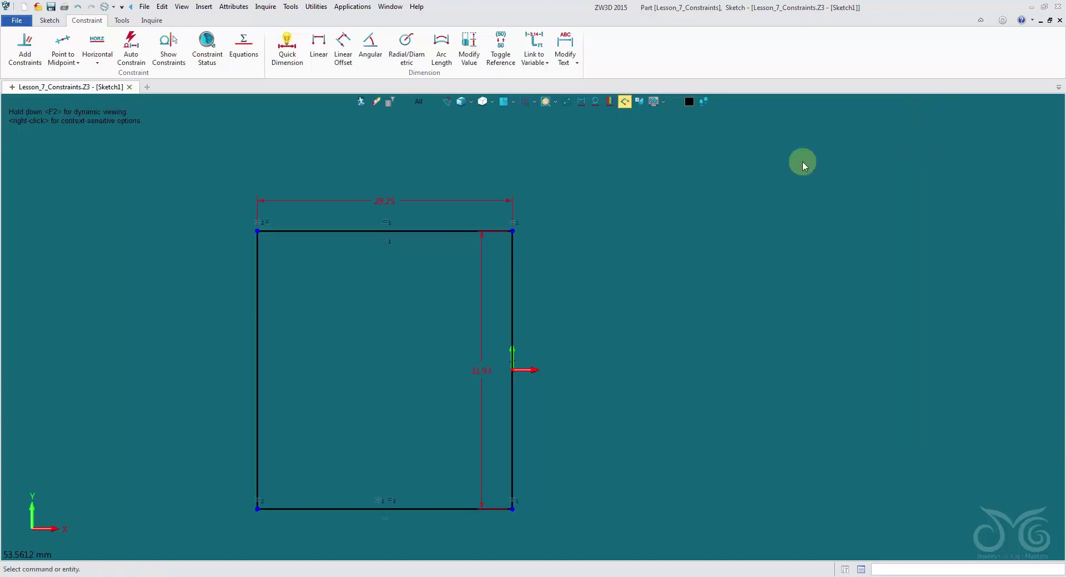
# Examine the automatically created dimensions and the sketch's constraint status
pyautogui.click(504, 259)
pyautogui.click(482, 294)
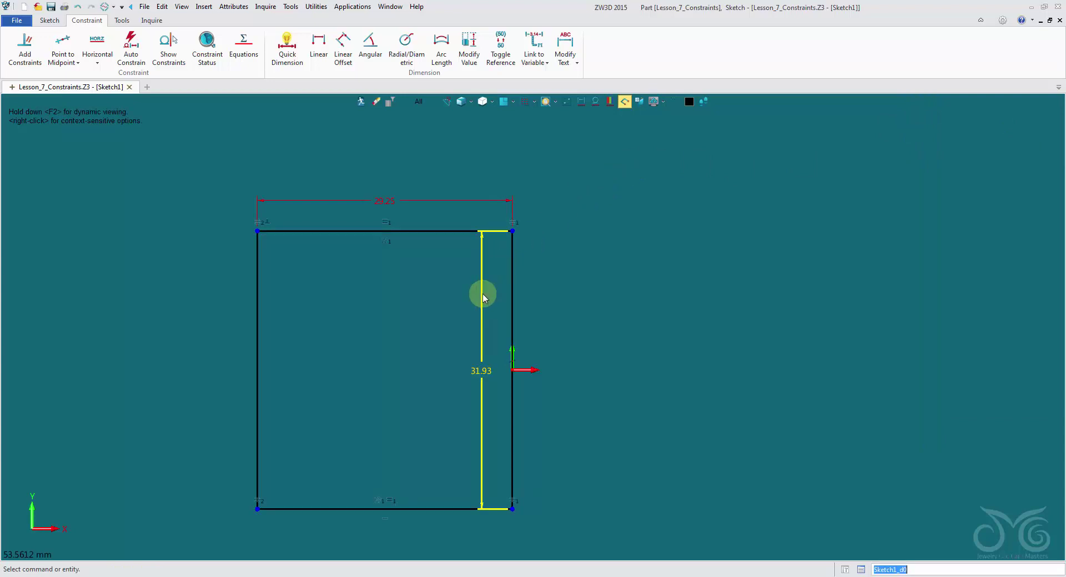
pyautogui.click(331, 107)
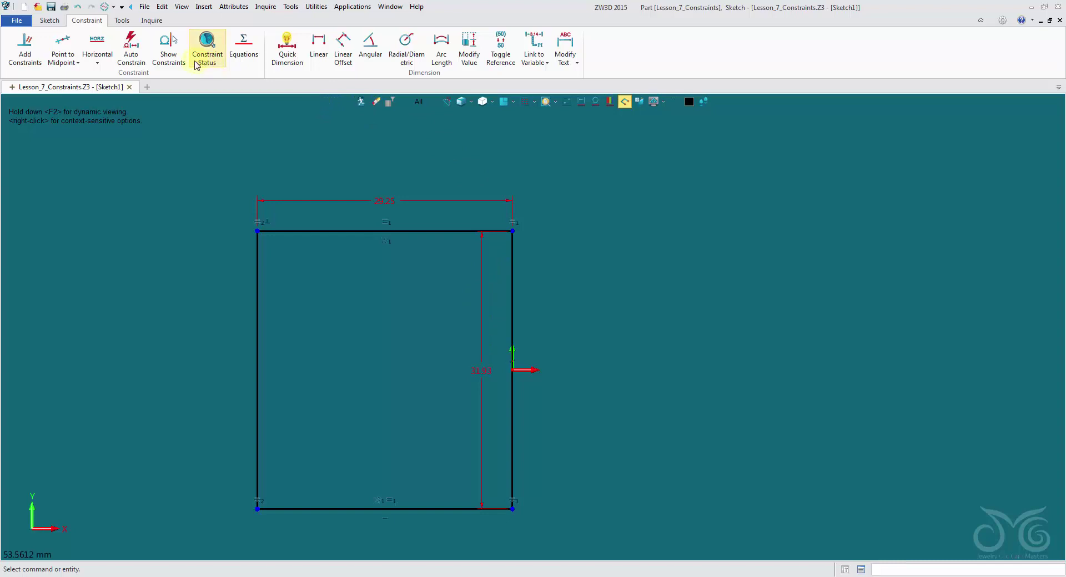
pyautogui.click(207, 47)
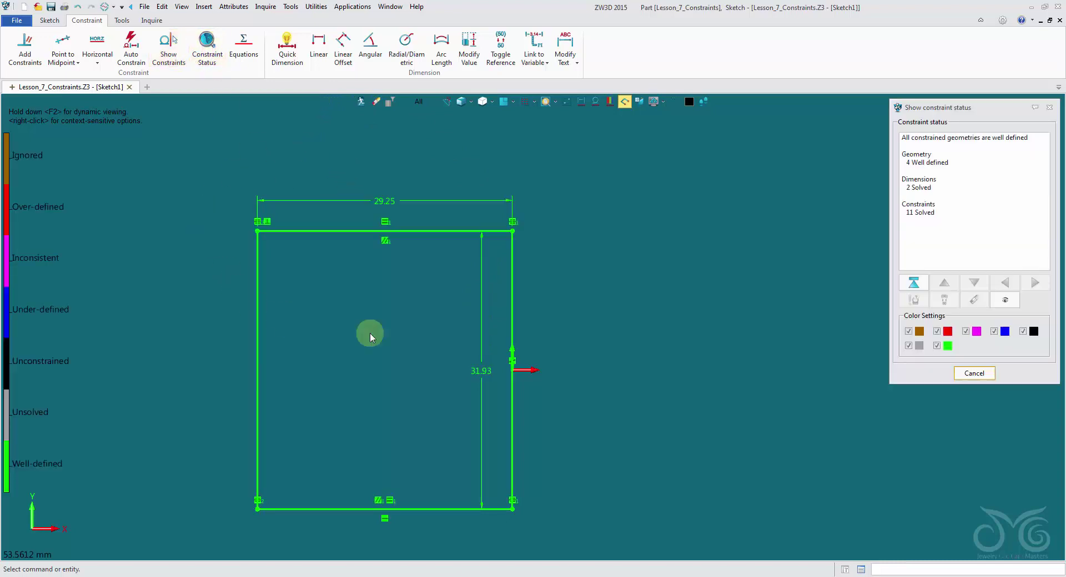
pyautogui.click(974, 373)
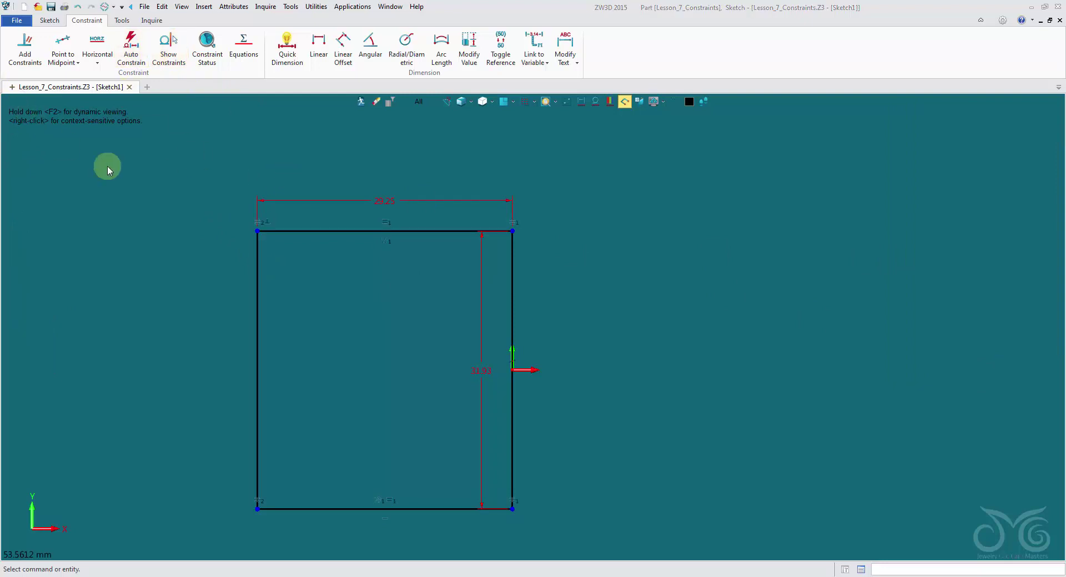
# Limit the pick filter to dimensions and constraints, and delete all of them from the rectangle
pyautogui.click(440, 201)
pyautogui.click(422, 103)
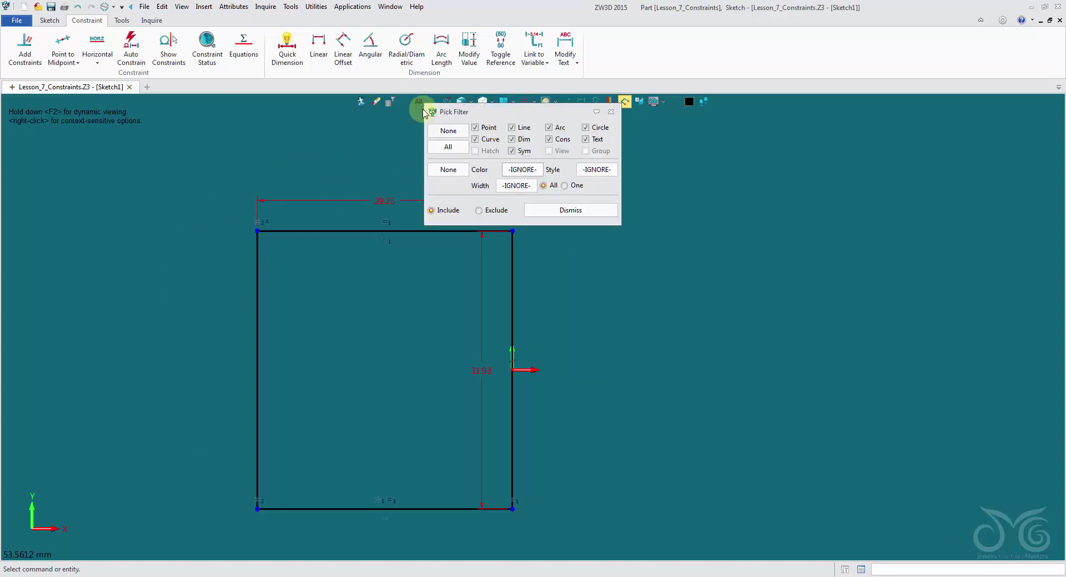
pyautogui.click(446, 131)
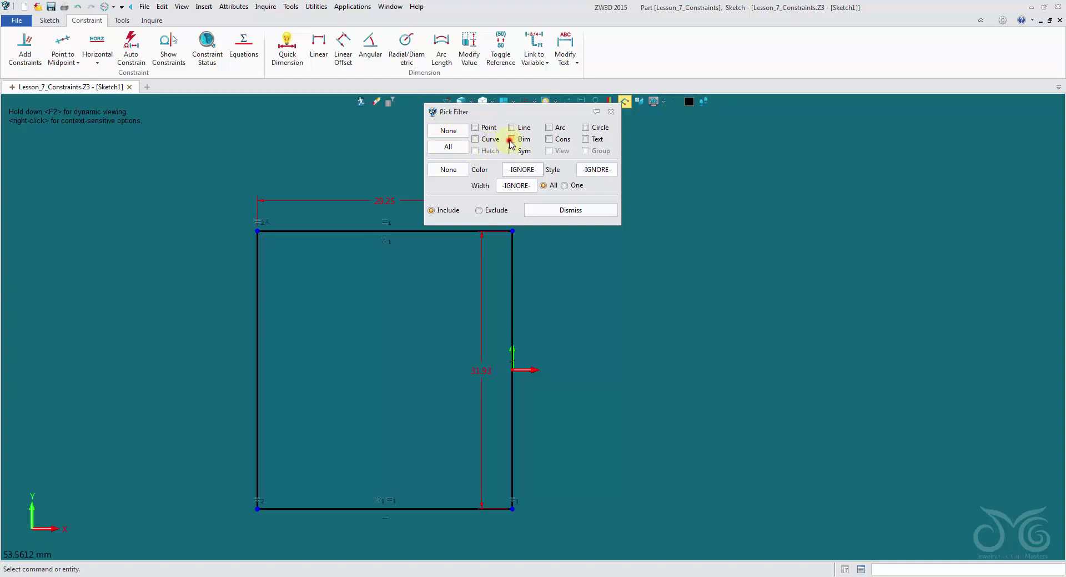
pyautogui.click(512, 139)
pyautogui.click(554, 142)
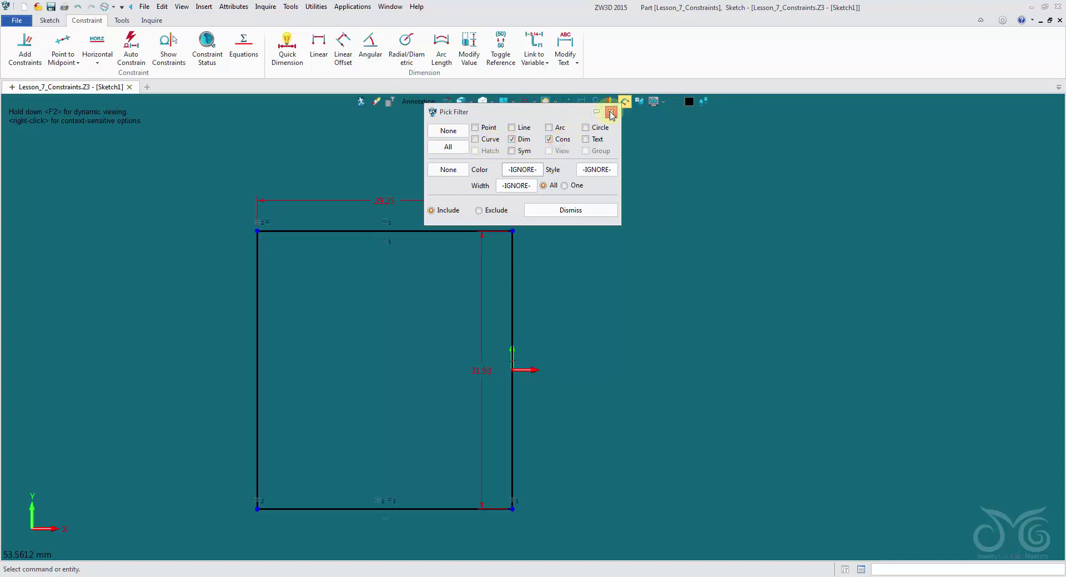
pyautogui.moveTo(566, 117); pyautogui.dragTo(867, 126)
pyautogui.moveTo(149, 159)
pyautogui.mouseDown()
pyautogui.moveTo(324, 359)
pyautogui.moveTo(629, 566)
pyautogui.moveTo(630, 556)
pyautogui.mouseUp()
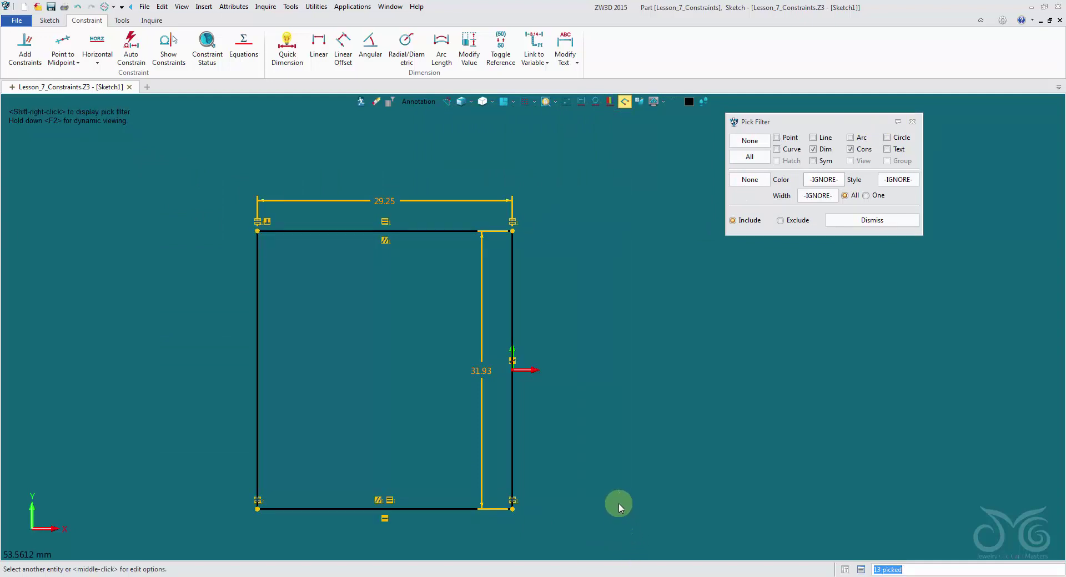
pyautogui.press('Delete')
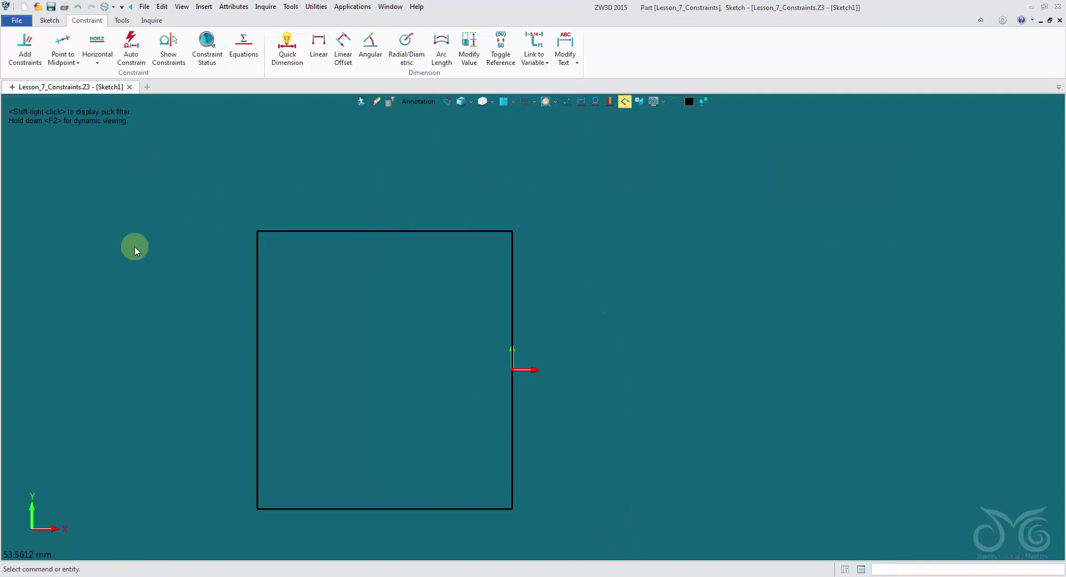
# Reset the pick filter to allow all entity types
pyautogui.keyDown('shift'); pyautogui.rightClick(428, 104); pyautogui.keyUp('shift')
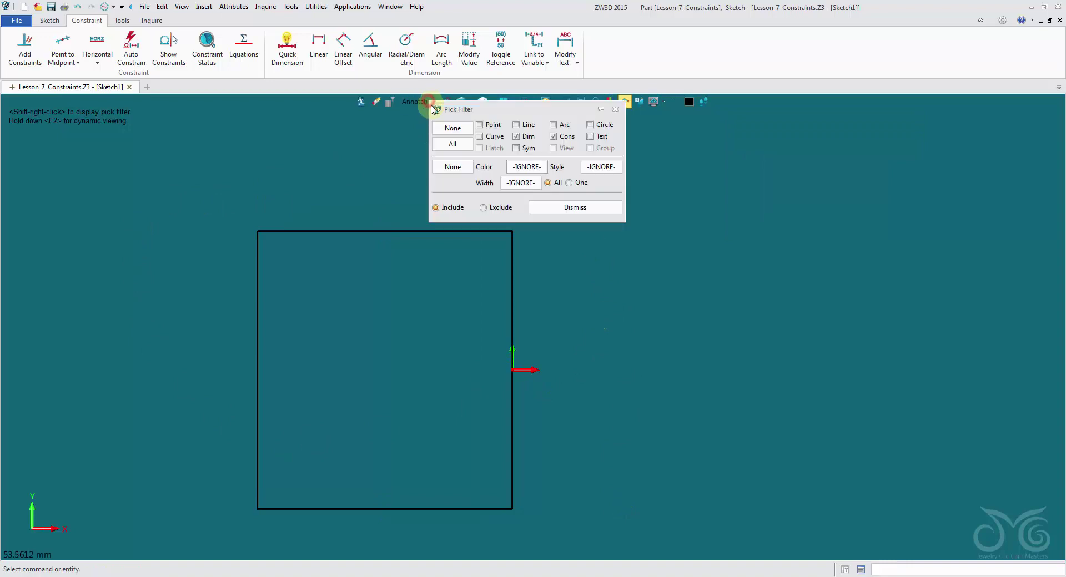
pyautogui.click(452, 143)
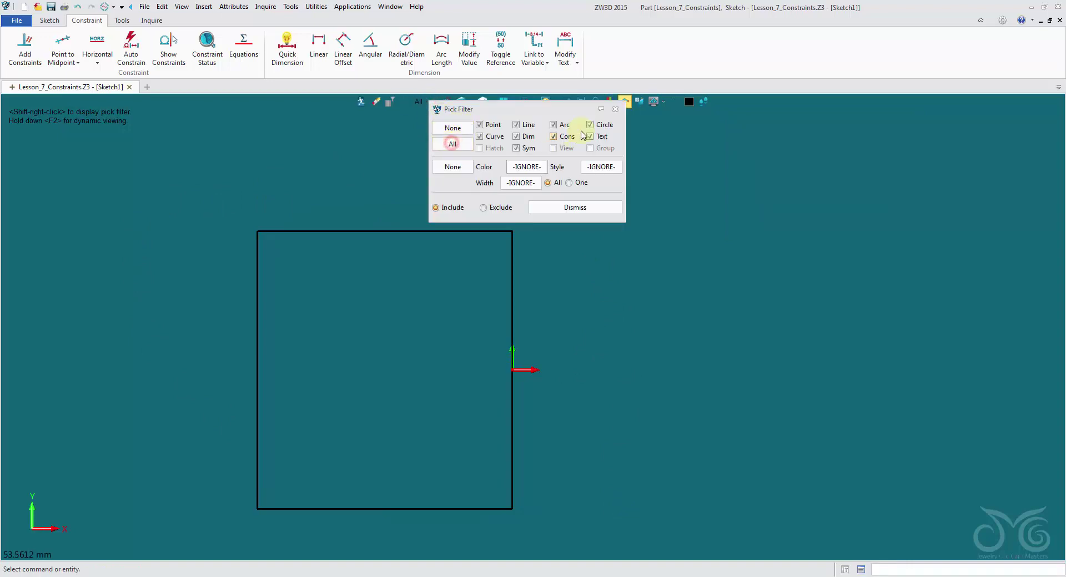
pyautogui.click(615, 108)
# Move the left and upper lines away from the rectangle freehand, and undo both moves
pyautogui.click(257, 322)
pyautogui.click(167, 268)
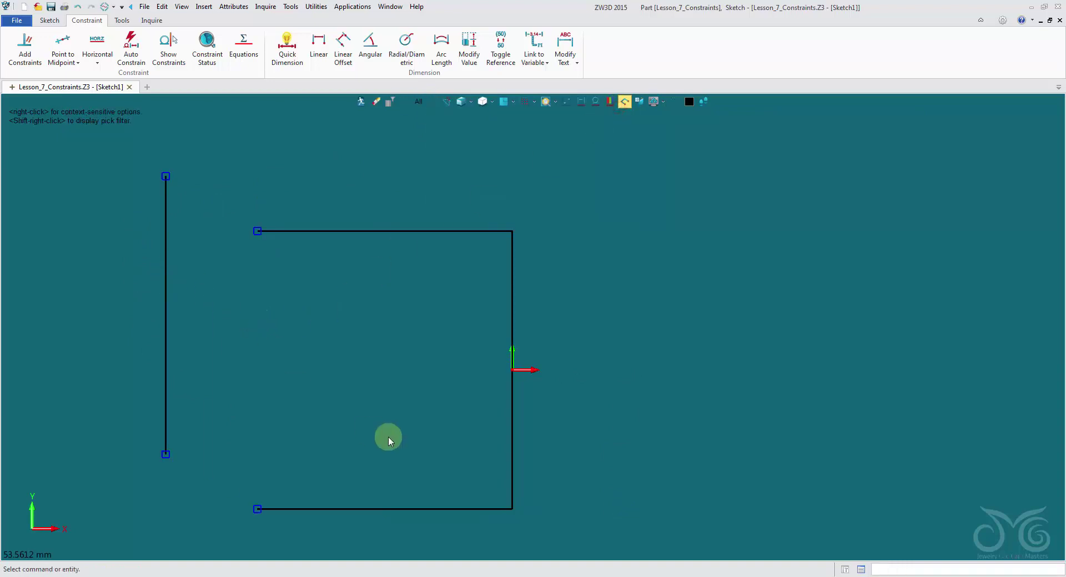
pyautogui.click(440, 232)
pyautogui.click(433, 184)
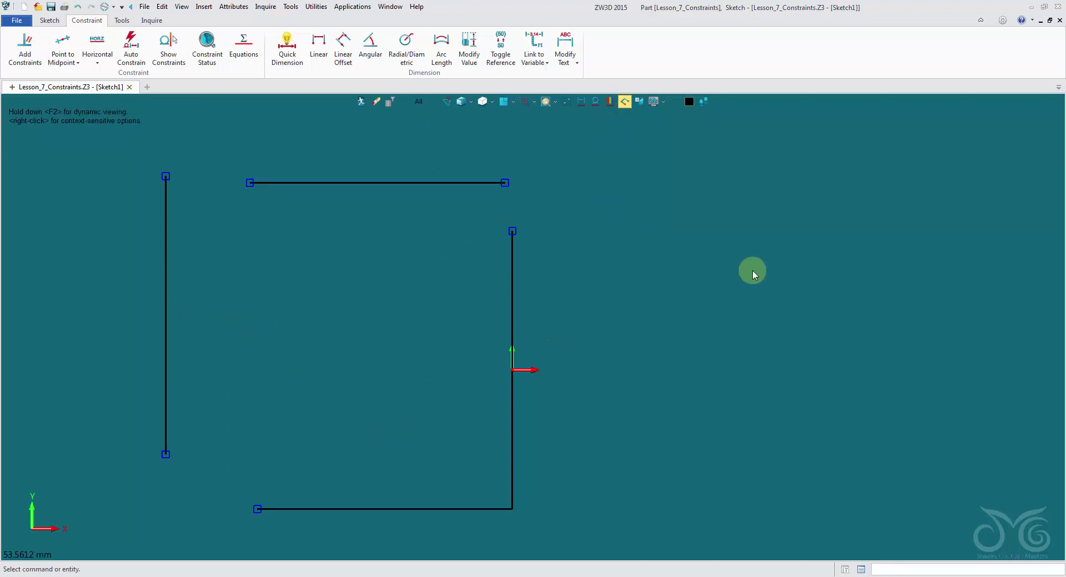
pyautogui.hotkey('ctrl', 'z')
pyautogui.hotkey('ctrl', 'z')
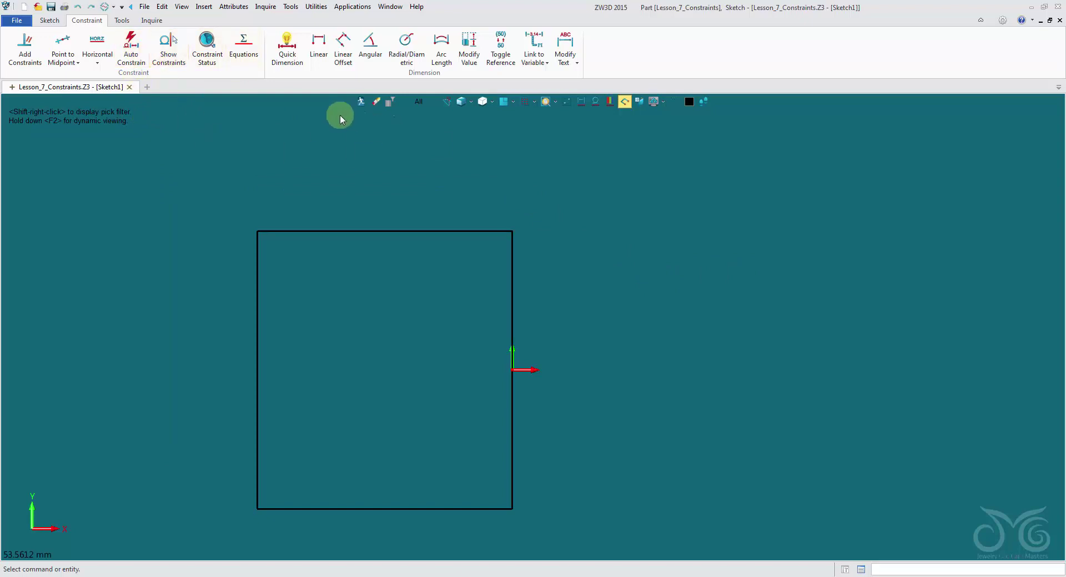
# Check the constraint status of the four loose lines
pyautogui.click(207, 47)
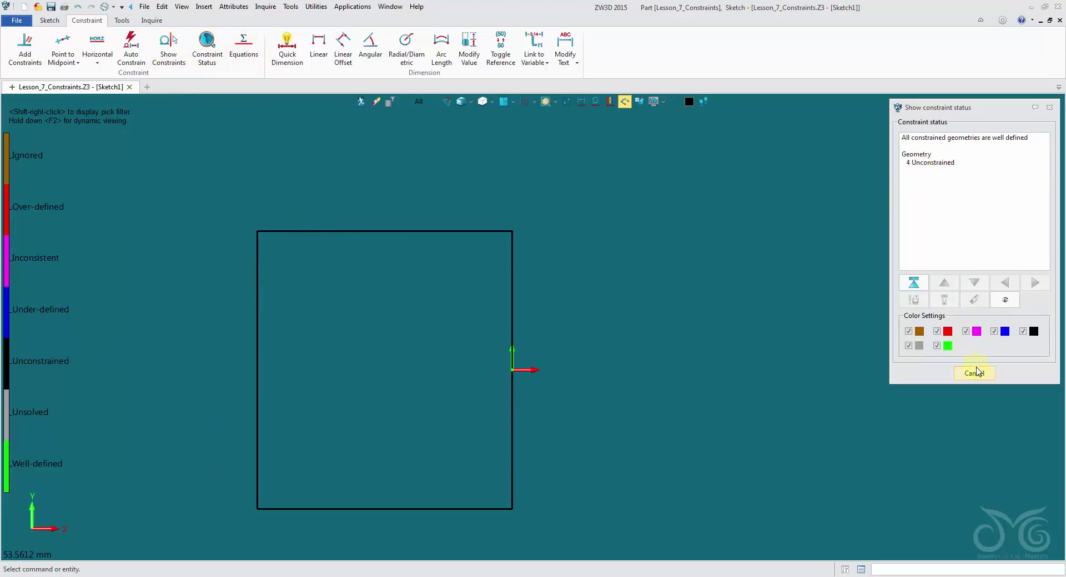
pyautogui.click(976, 373)
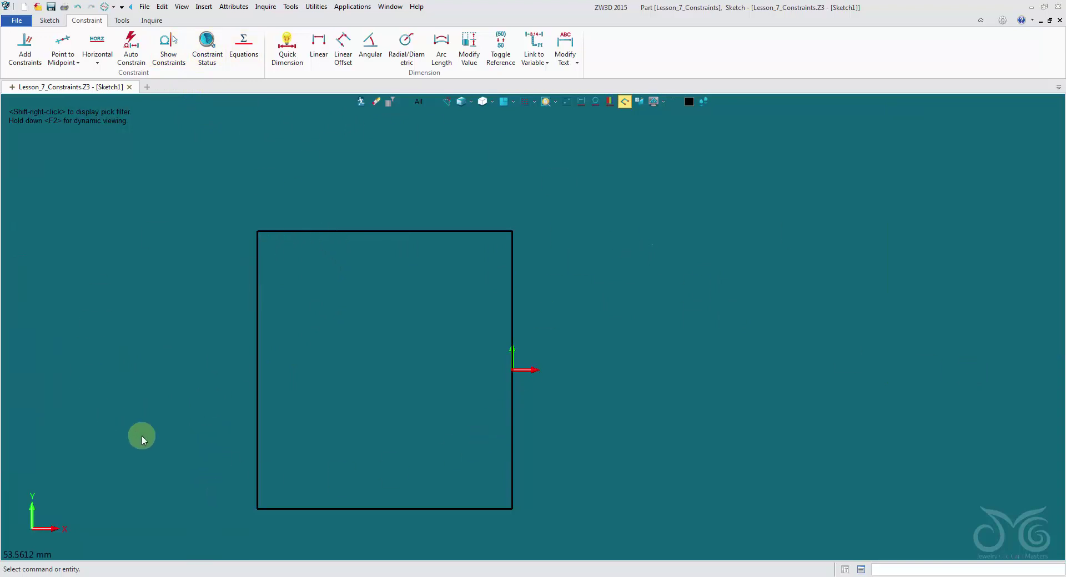
# Apply Auto Constrain with dimensions to all four chained rectangle lines, using the origin as the base point
pyautogui.click(131, 44)
pyautogui.click(512, 370)
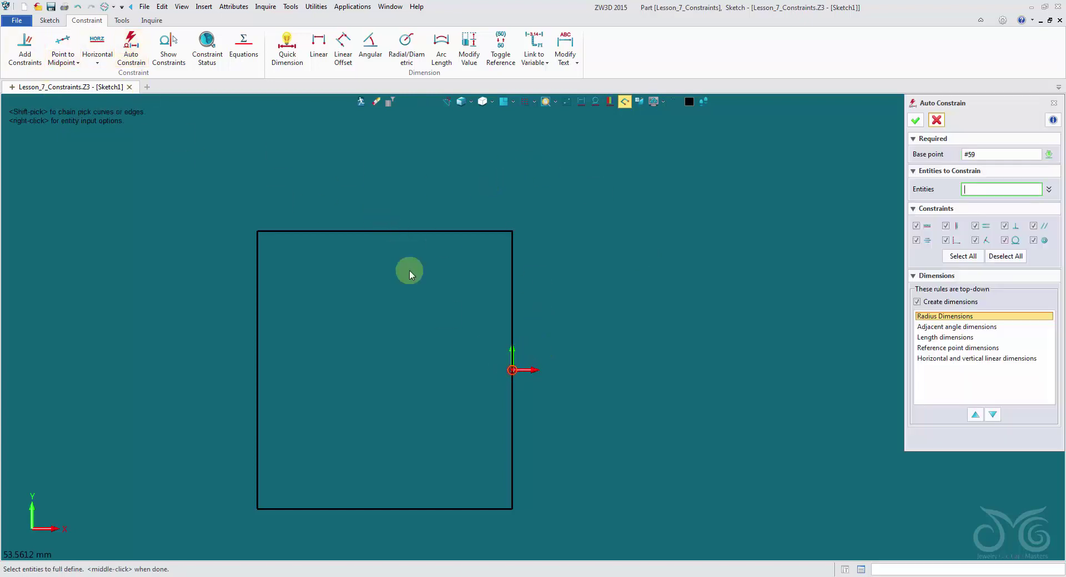
pyautogui.click(397, 231)
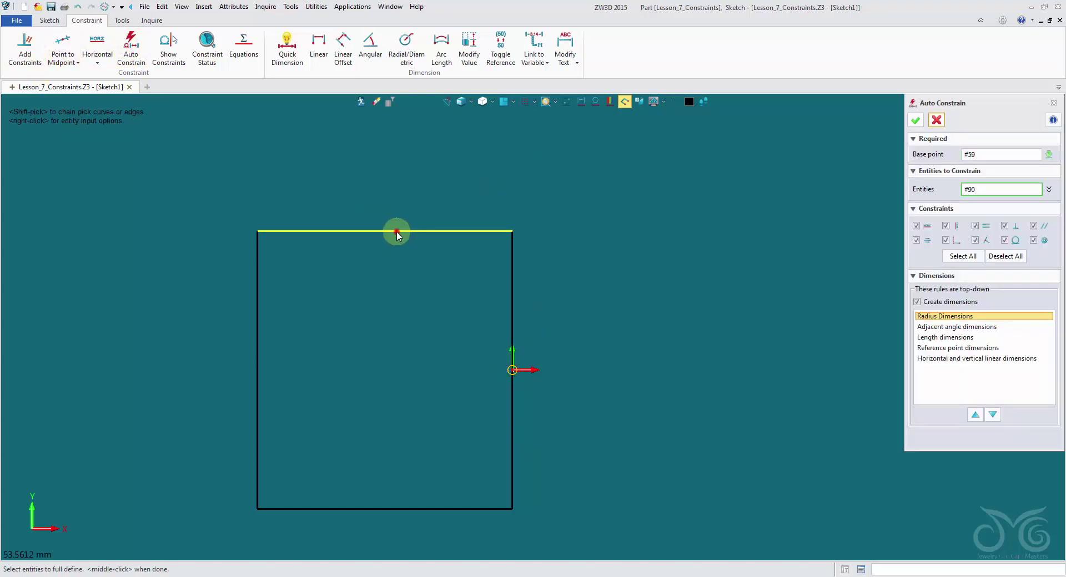
pyautogui.keyDown('shift'); pyautogui.click(397, 231); pyautogui.keyUp('shift')
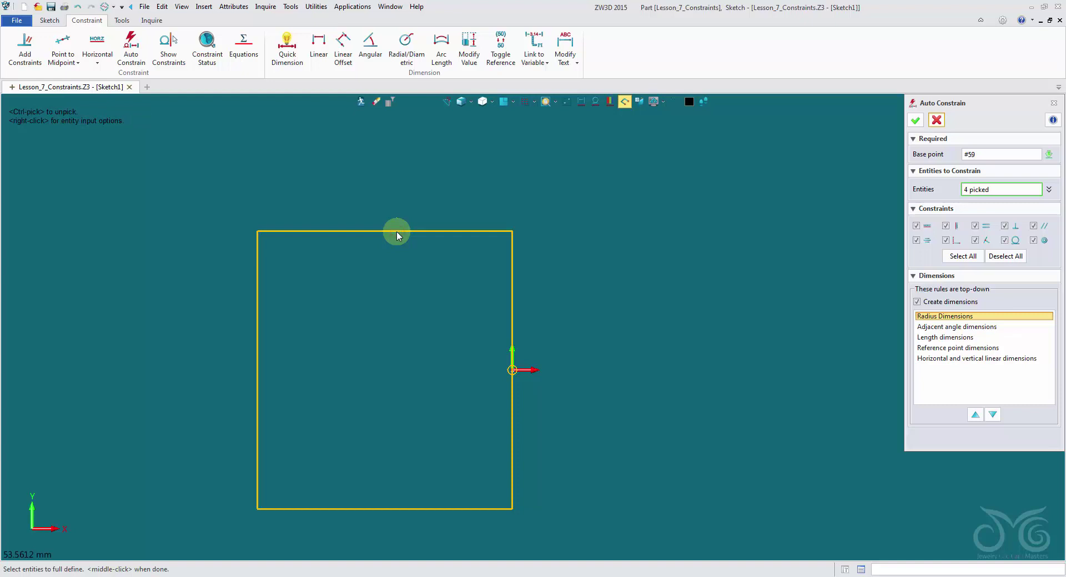
pyautogui.click(916, 120)
# Check the constraint status of the auto-constrained rectangle and close the report
pyautogui.click(207, 44)
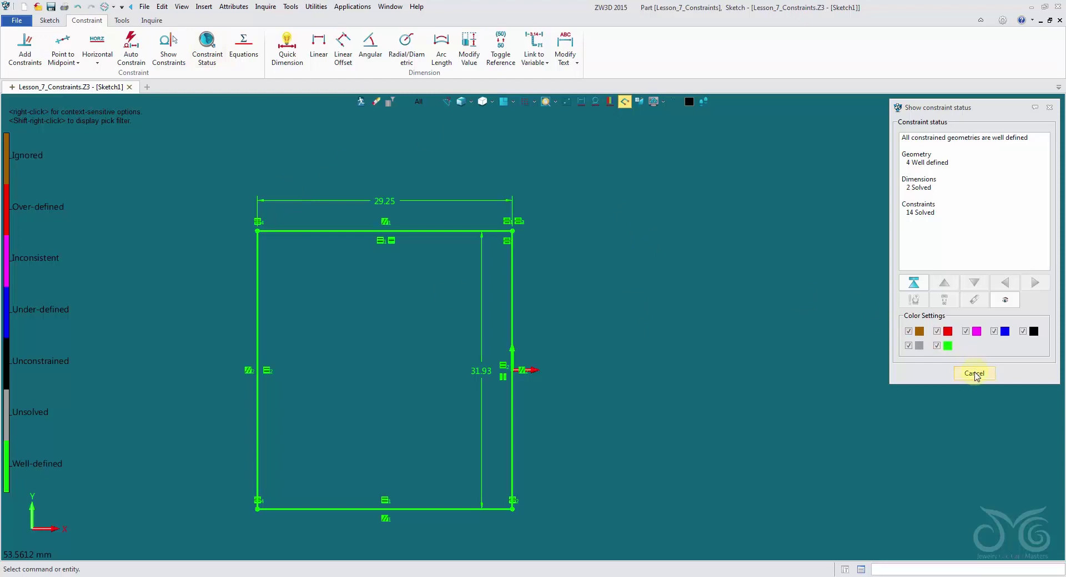
pyautogui.click(975, 373)
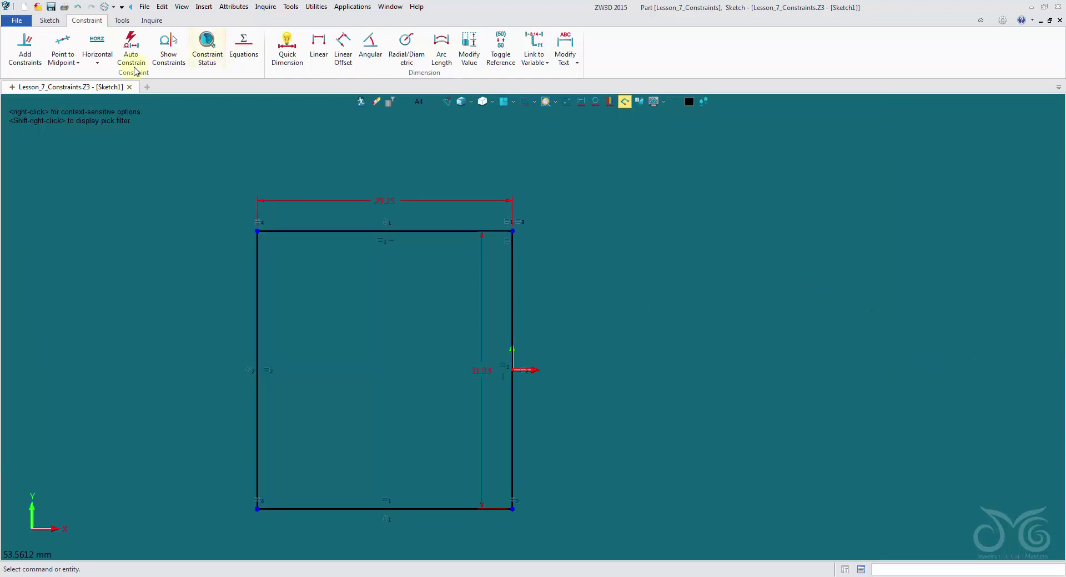
pyautogui.click(152, 162)
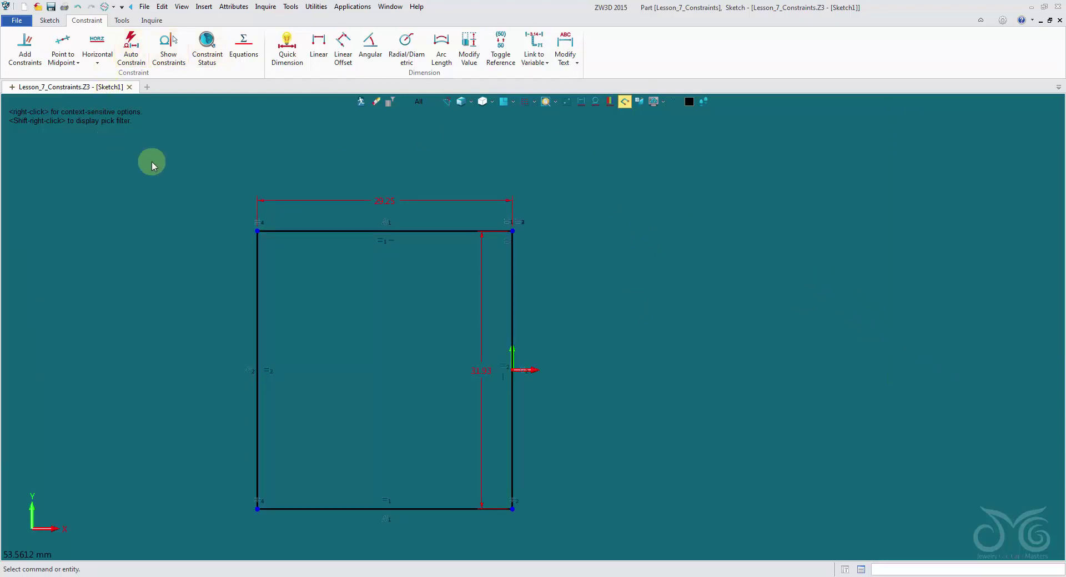
# Try to constrain the origin midway between the rectangle's two lower corners with Point to Midpoint, and undo the constraint
pyautogui.click(63, 42)
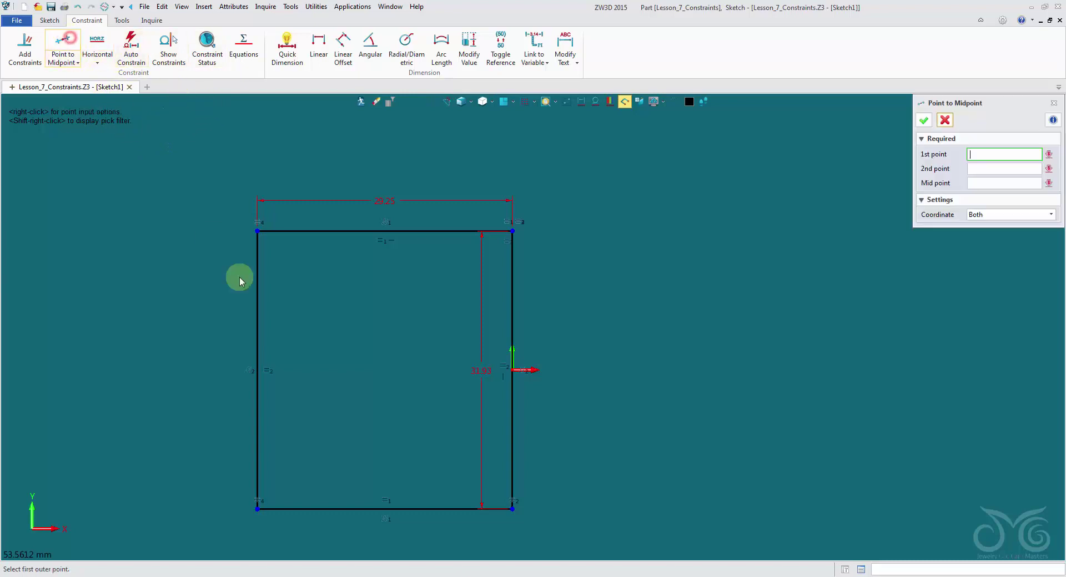
pyautogui.click(261, 507)
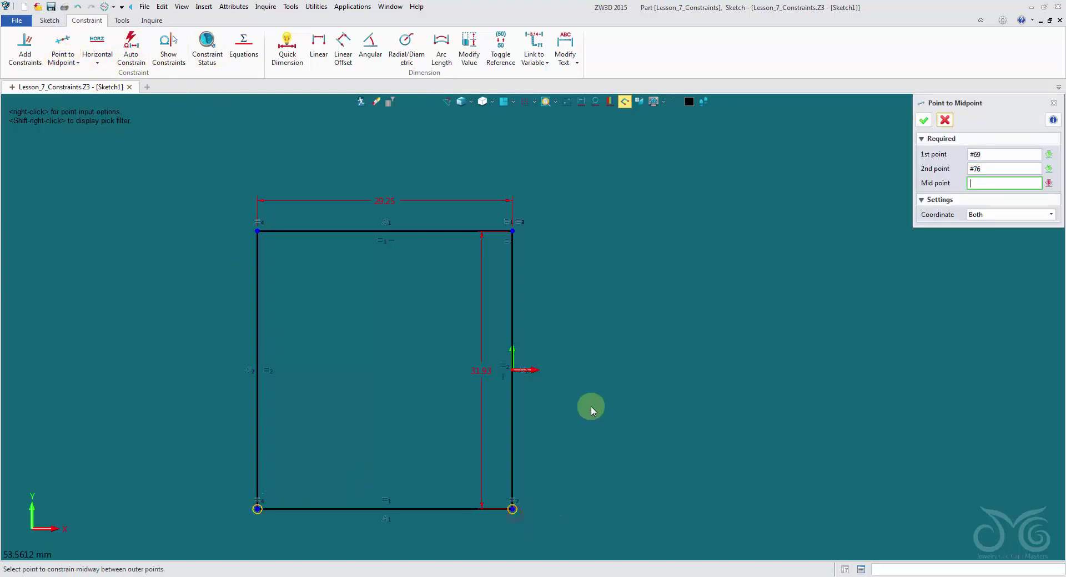
pyautogui.click(511, 369)
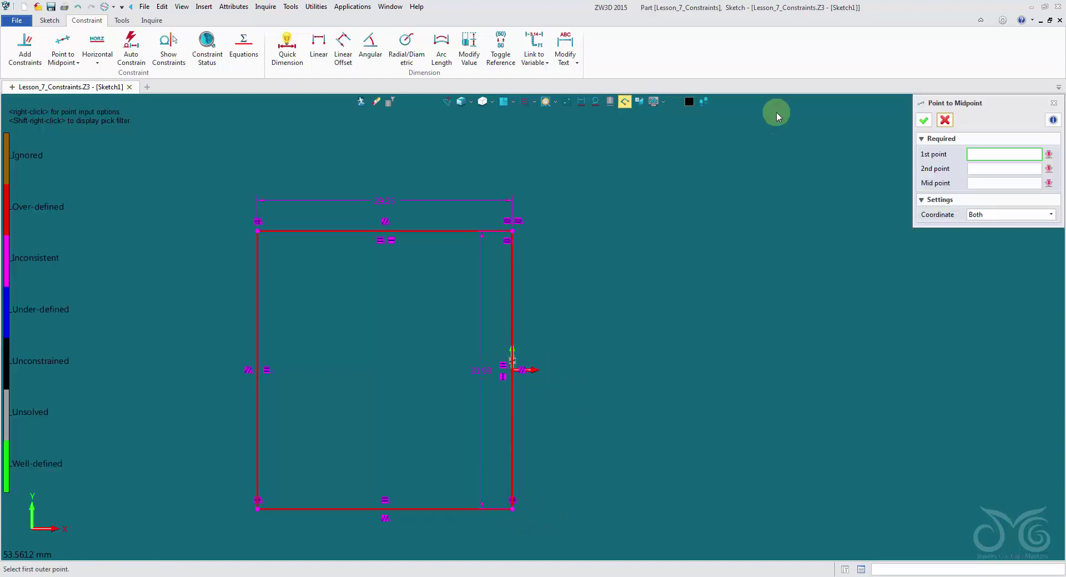
pyautogui.click(257, 231)
pyautogui.click(980, 154)
pyautogui.click(945, 120)
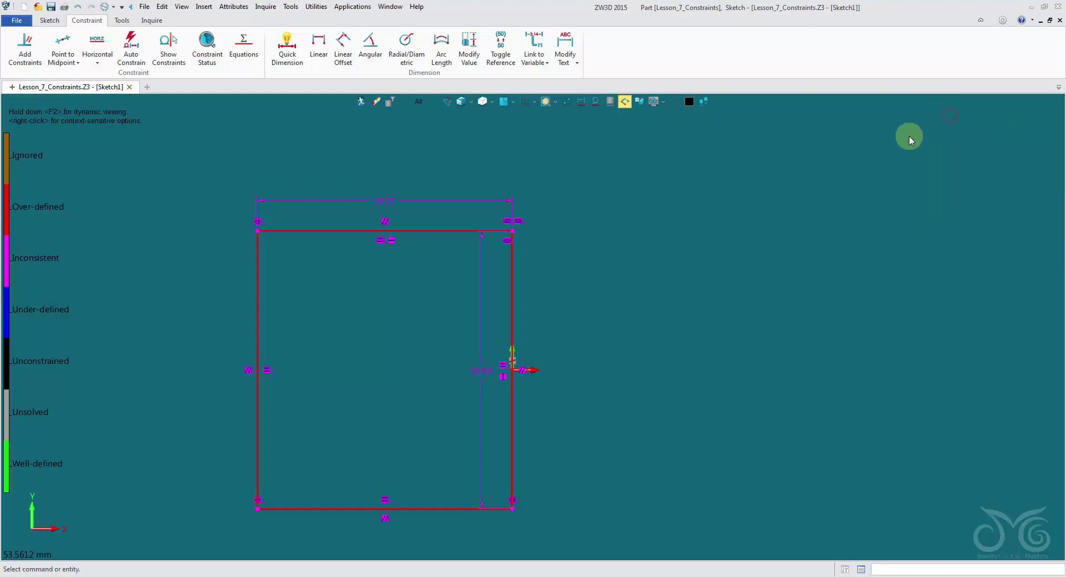
pyautogui.click(77, 7)
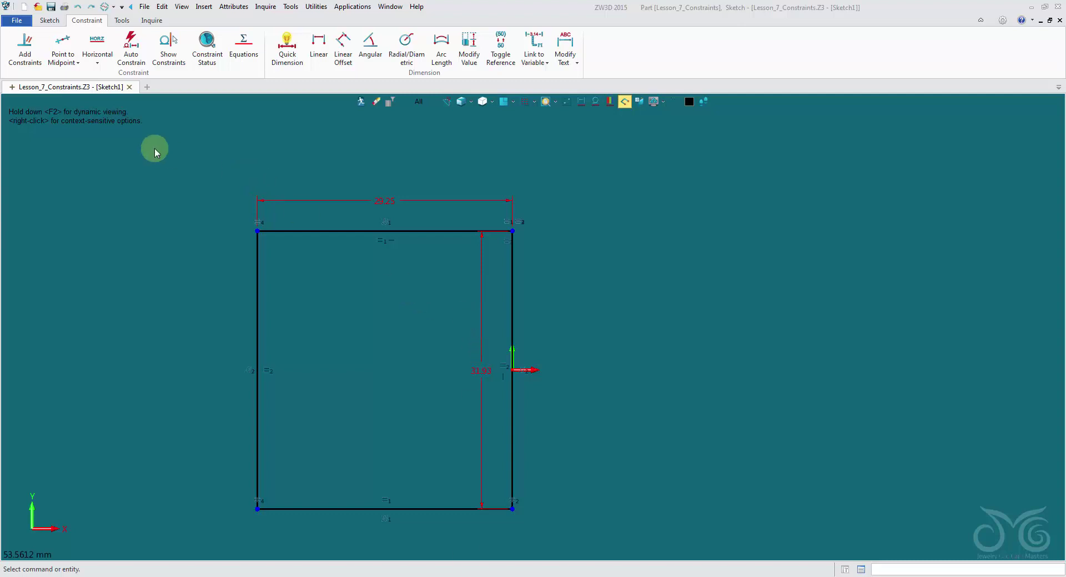
# Delete the whole rectangle together with its dimensions and constraints
pyautogui.moveTo(154, 148); pyautogui.dragTo(593, 549)
pyautogui.press('Delete')
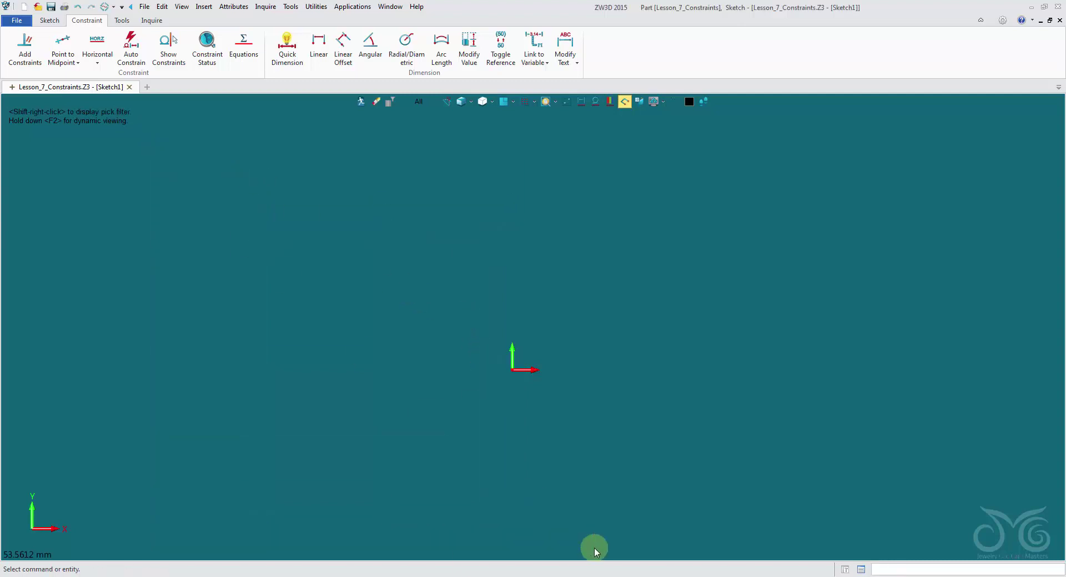
# Sketch a horizontal line starting at 0,15.5 directly above the origin, and delete it
pyautogui.click(51, 23)
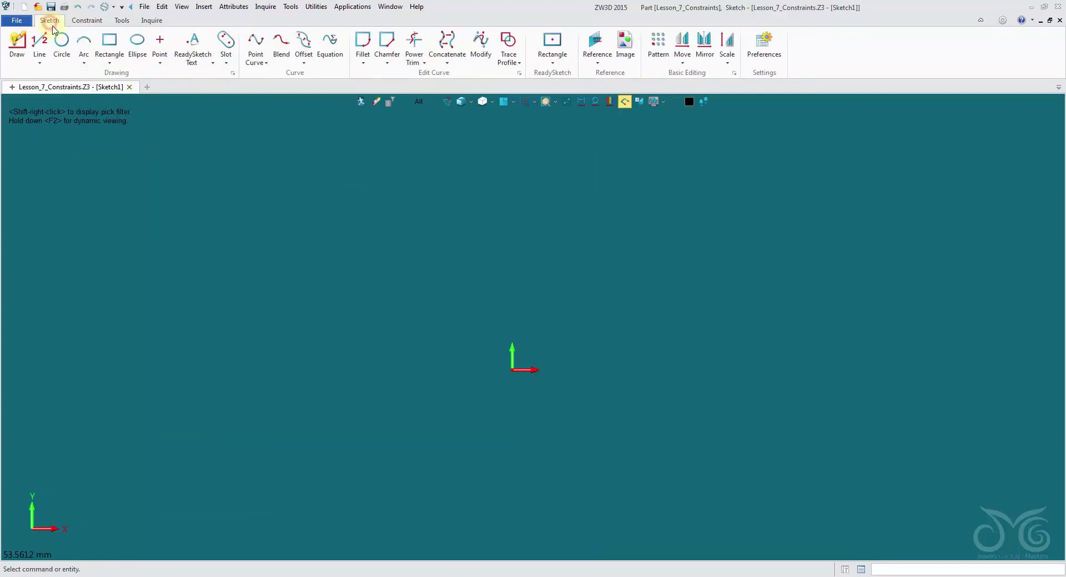
pyautogui.click(39, 44)
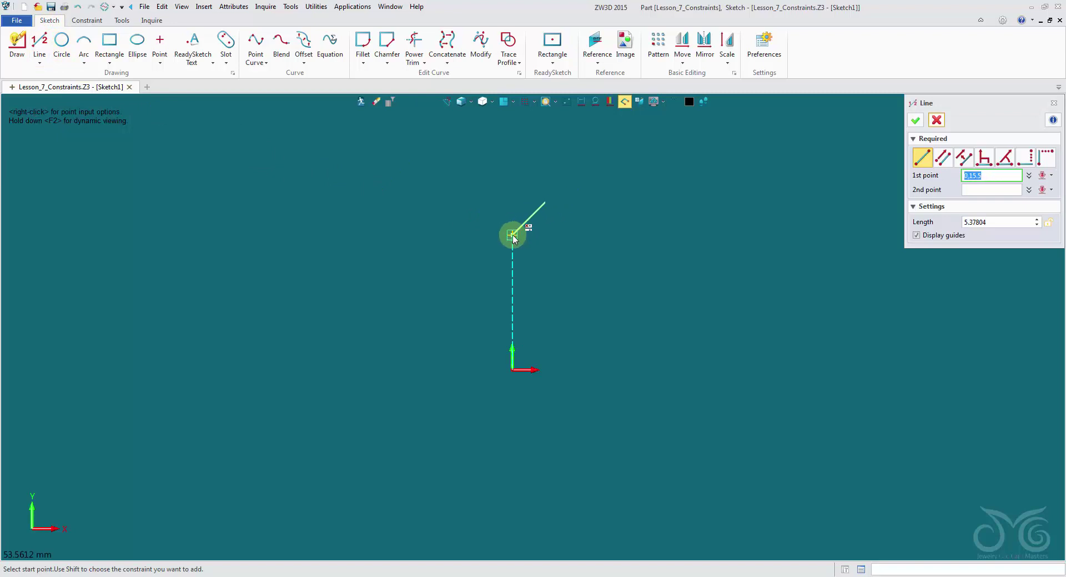
pyautogui.click(512, 236)
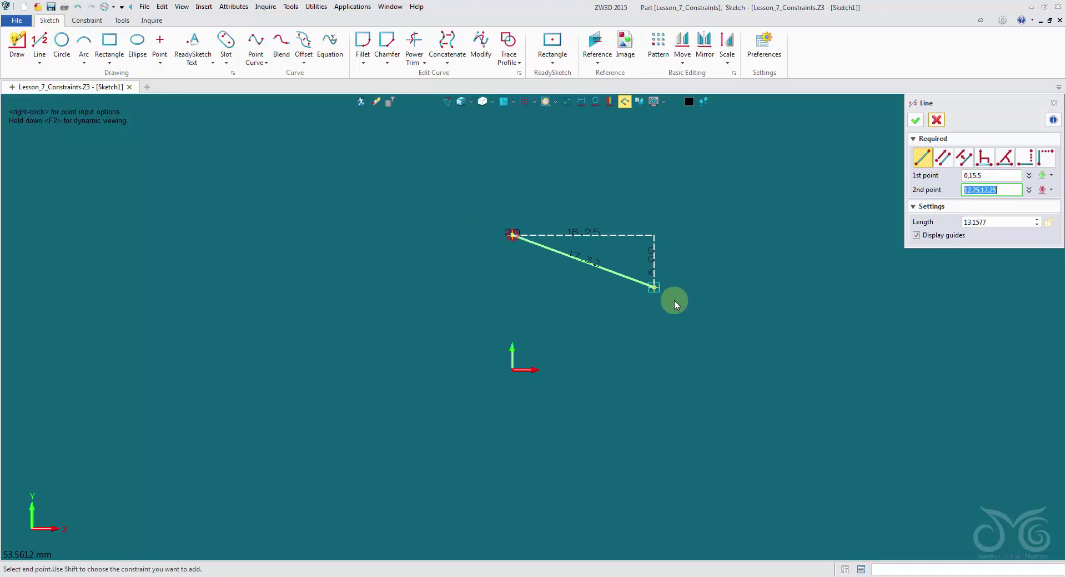
pyautogui.click(738, 332)
pyautogui.middleClick(734, 353)
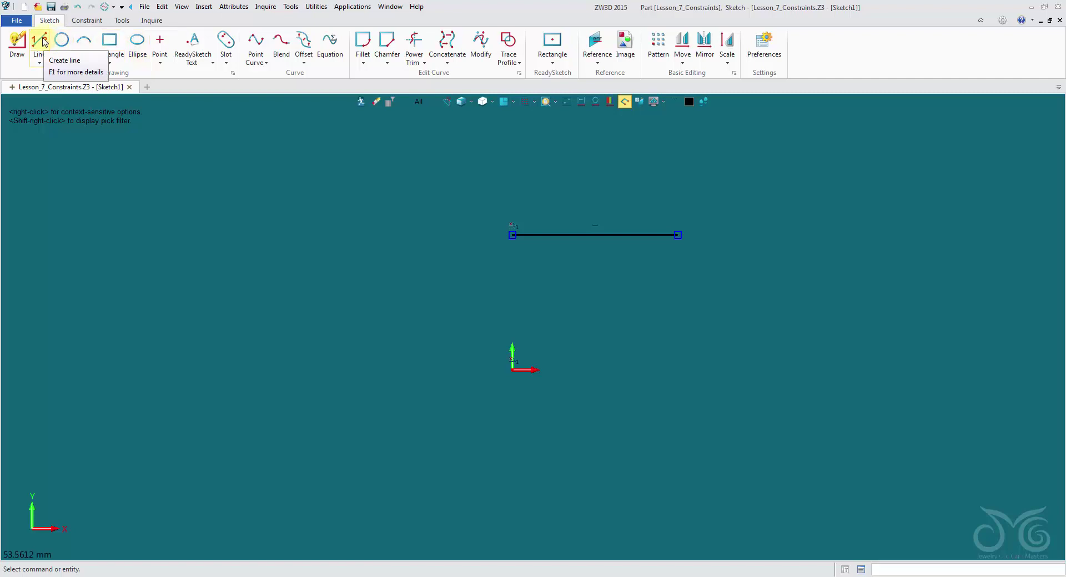
pyautogui.moveTo(412, 156); pyautogui.dragTo(701, 268)
pyautogui.press('Delete')
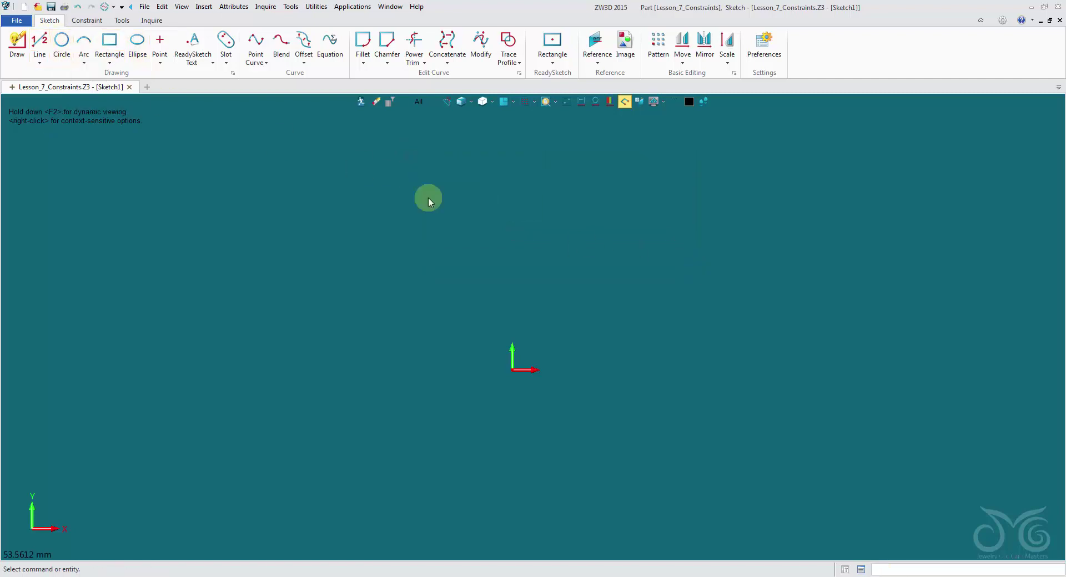
# Sketch four separate slanted lines, about 17 to 25 mm long, roughly outlining an open rectangle left of the origin
pyautogui.click(39, 43)
pyautogui.click(165, 210)
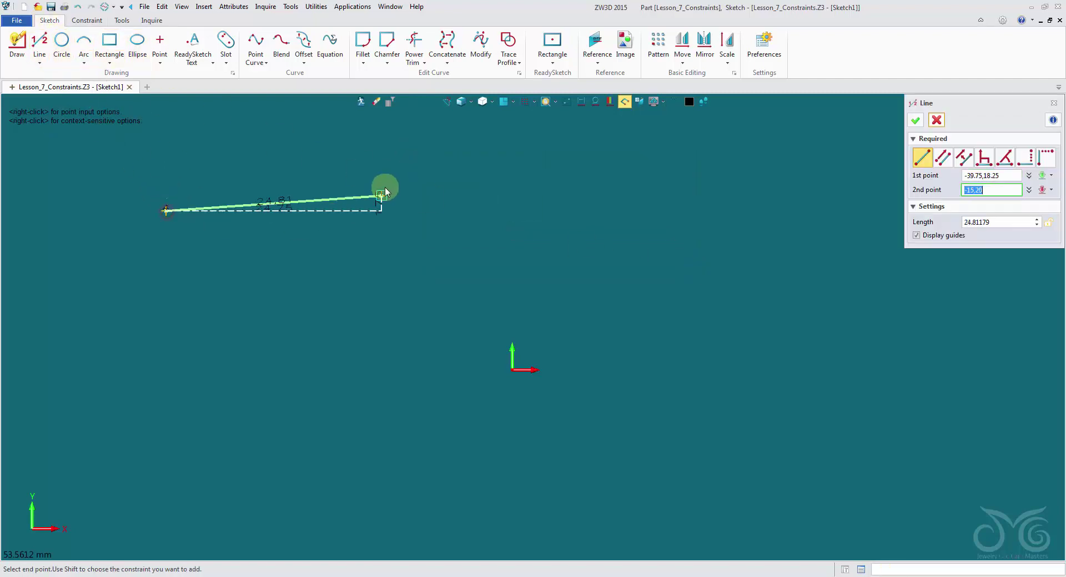
pyautogui.click(383, 184)
pyautogui.click(411, 238)
pyautogui.click(394, 384)
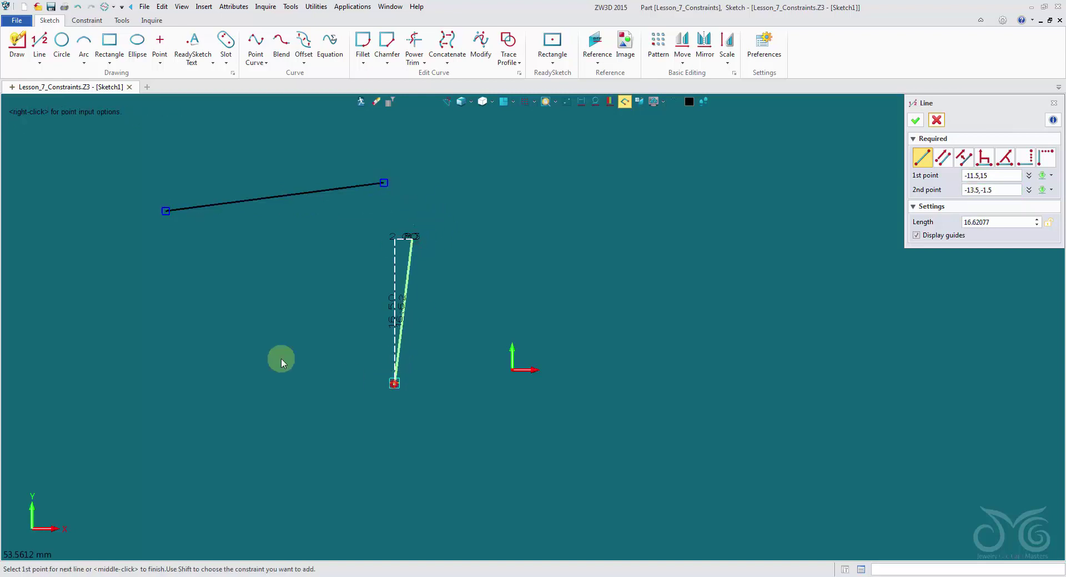
pyautogui.click(152, 292)
pyautogui.click(124, 439)
pyautogui.click(195, 487)
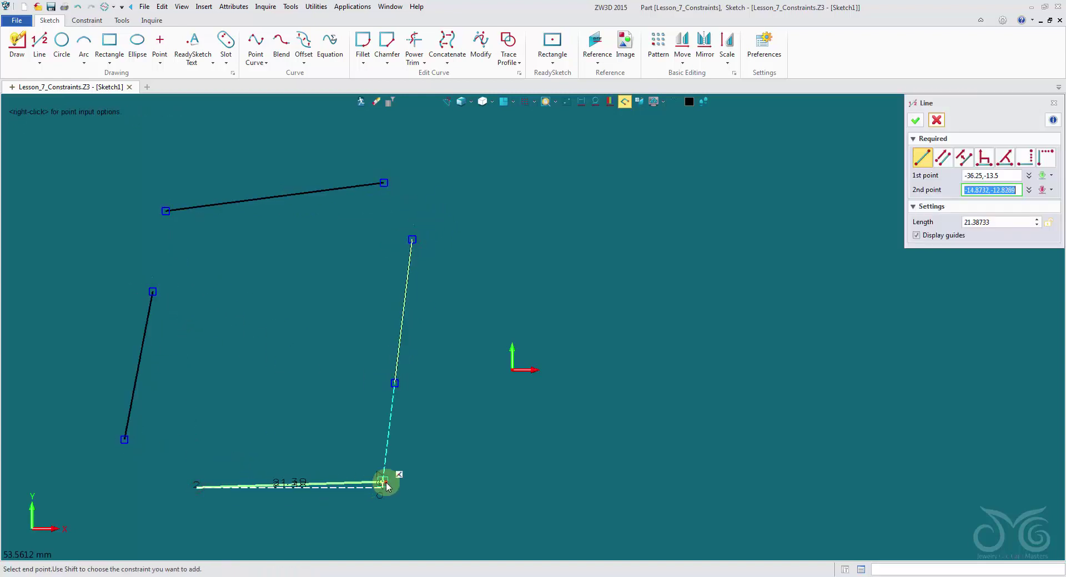
pyautogui.click(383, 482)
pyautogui.middleClick(624, 436)
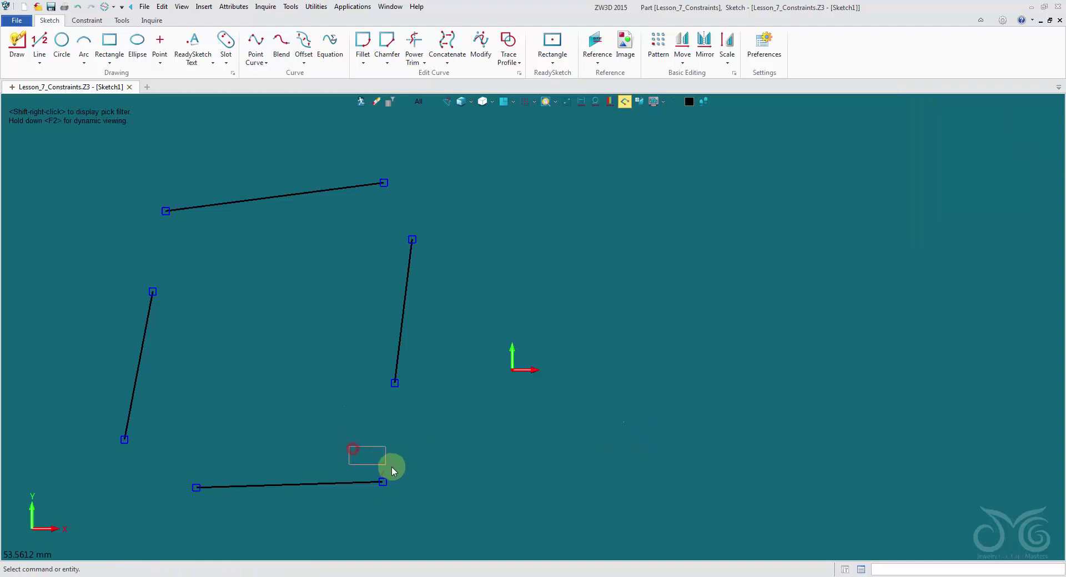
pyautogui.moveTo(403, 474); pyautogui.dragTo(405, 475)
pyautogui.click(359, 376)
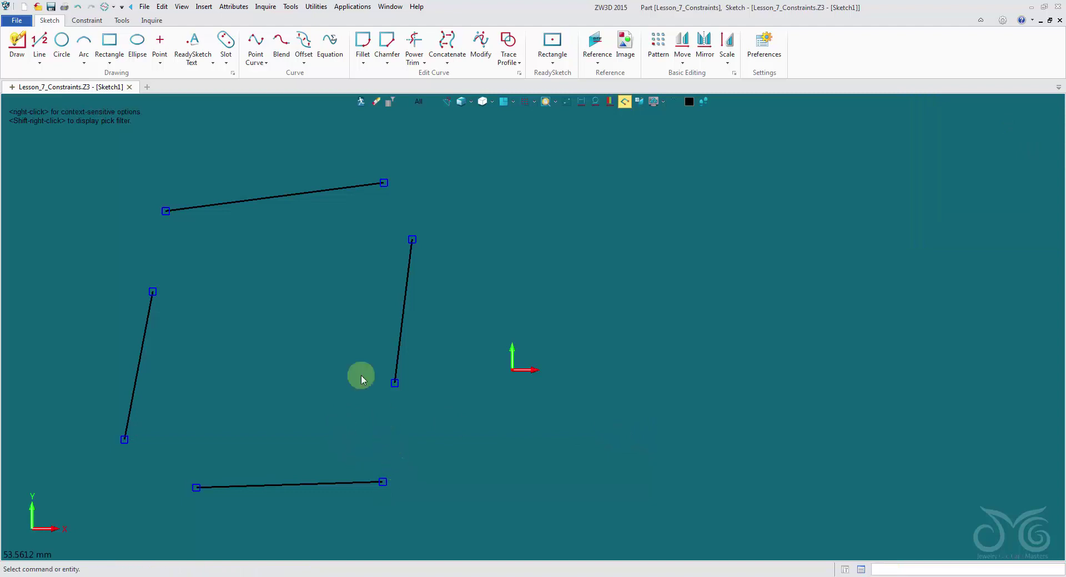
# Add a coincident constraint between the upper line's left end and the left line's upper end
pyautogui.click(86, 20)
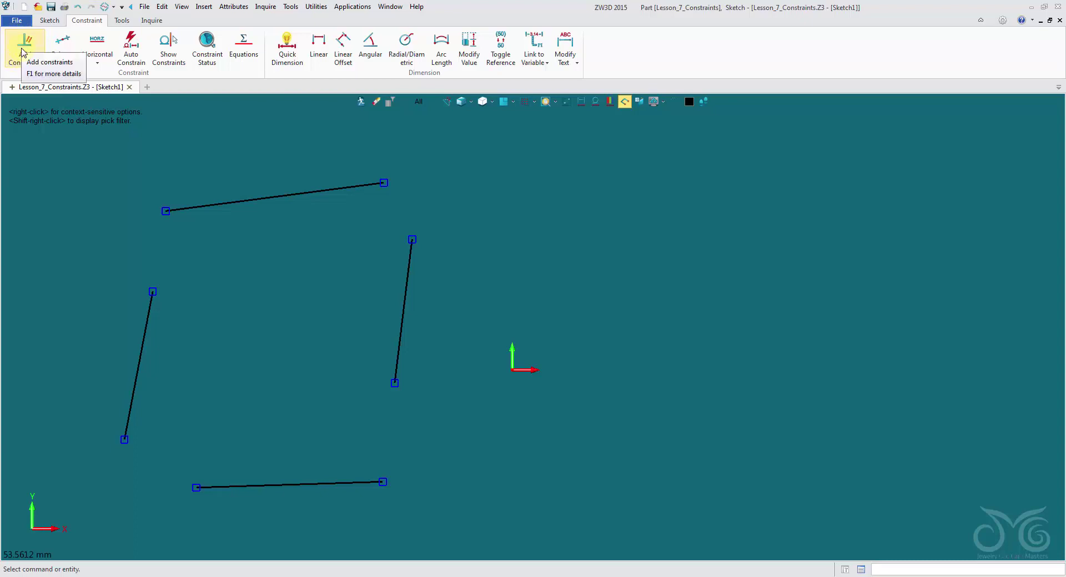
pyautogui.click(63, 60)
pyautogui.click(102, 60)
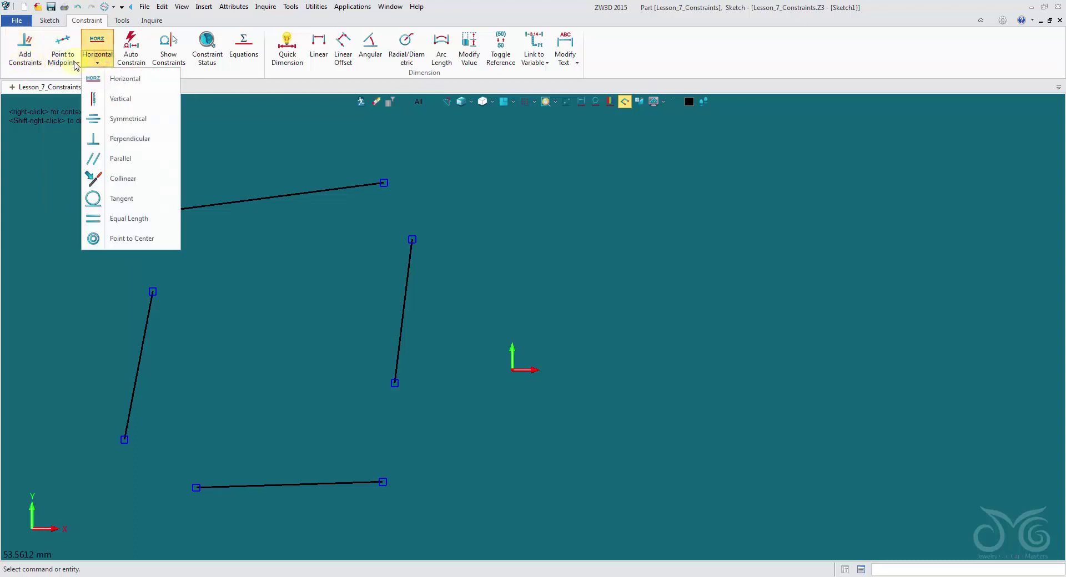
pyautogui.click(72, 62)
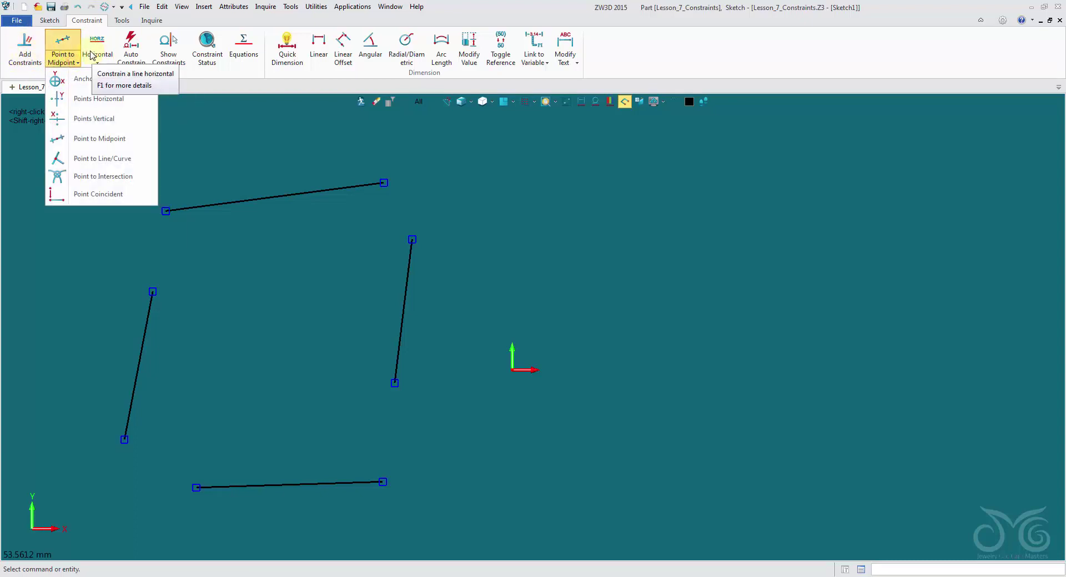
pyautogui.click(30, 50)
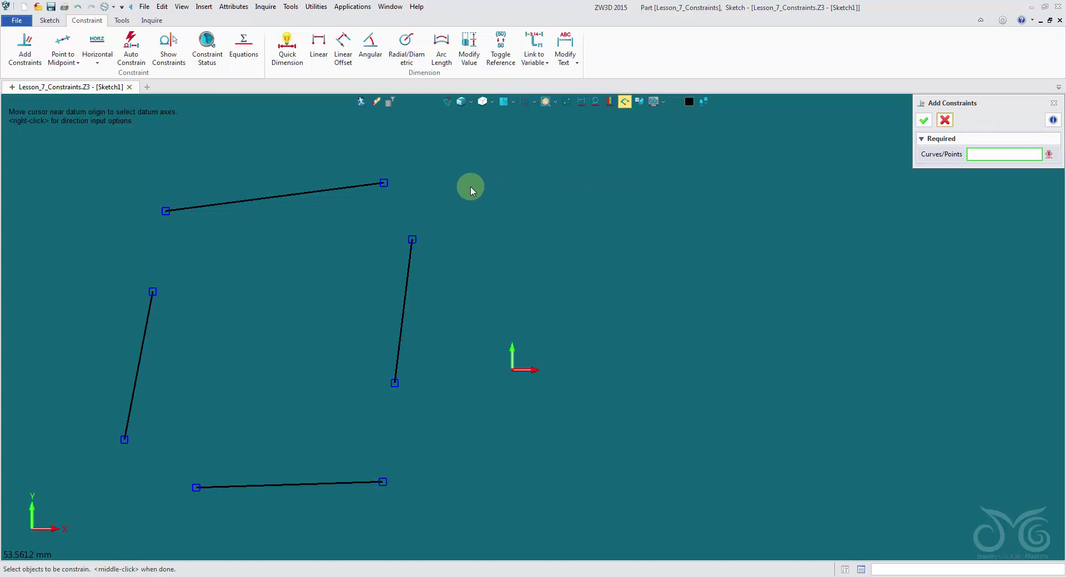
pyautogui.click(166, 212)
pyautogui.click(155, 290)
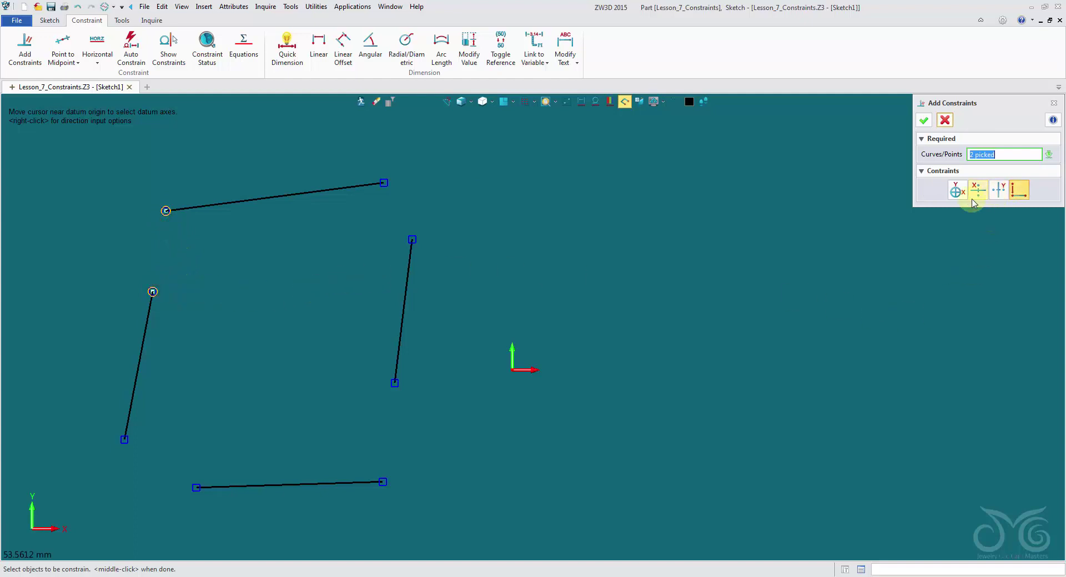
pyautogui.click(1018, 193)
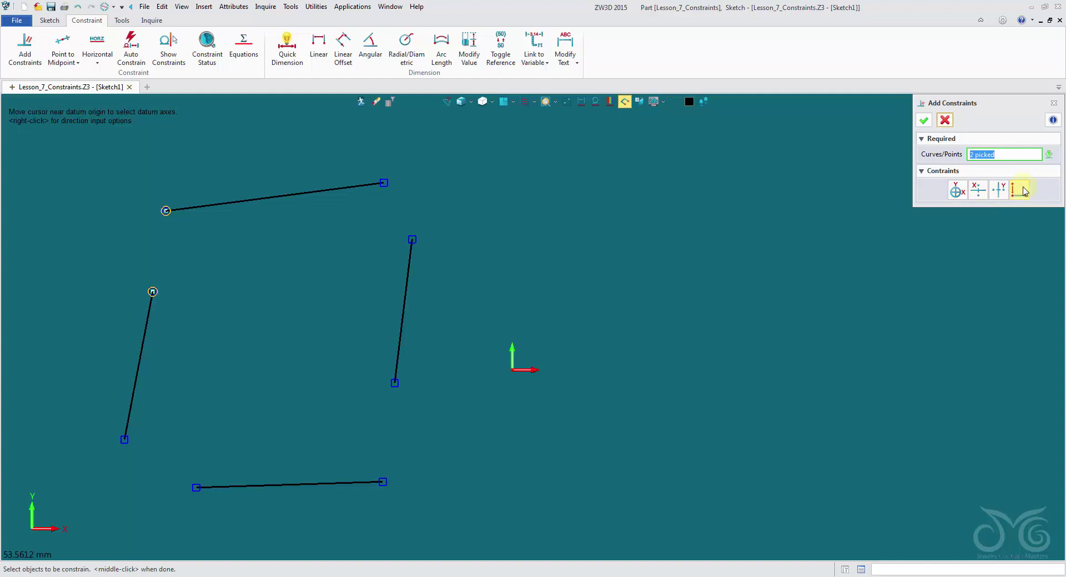
pyautogui.click(923, 120)
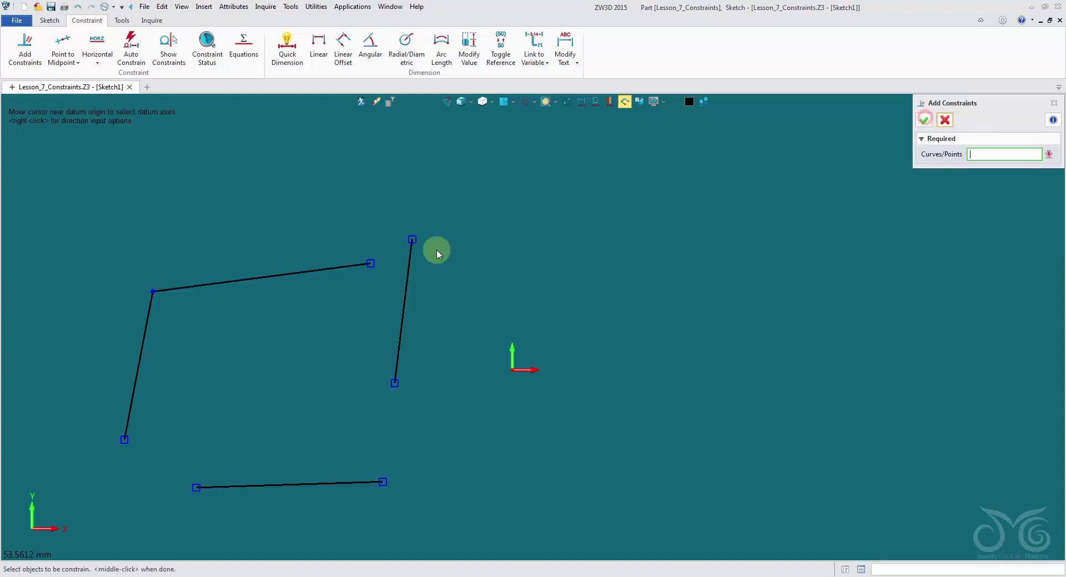
# Make the neighbouring line ends coincident at the lower-left, upper-right and lower-right corners to close the four-sided outline
pyautogui.click(124, 438)
pyautogui.click(195, 487)
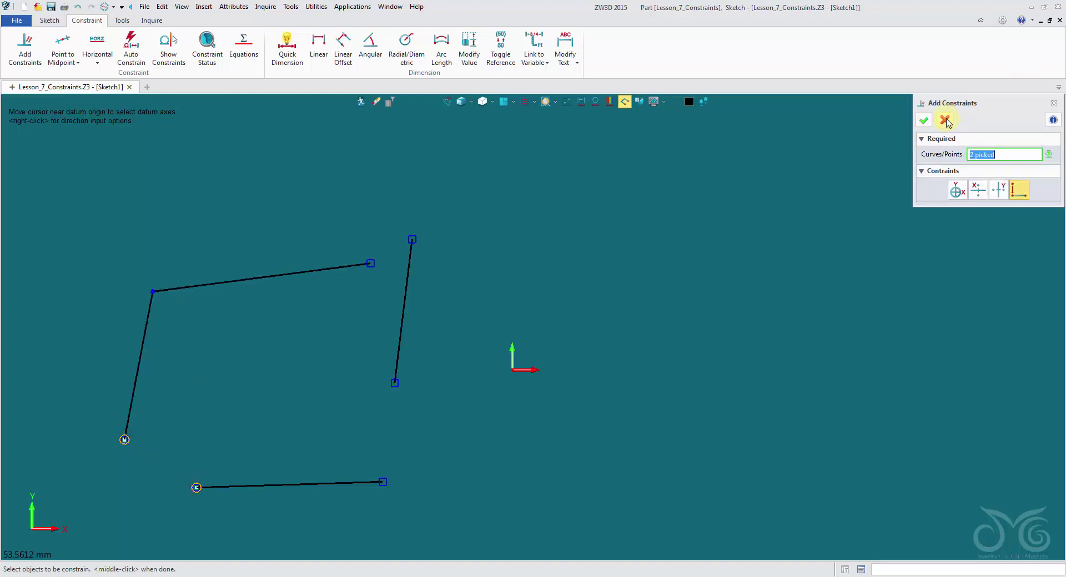
pyautogui.click(924, 120)
pyautogui.click(371, 263)
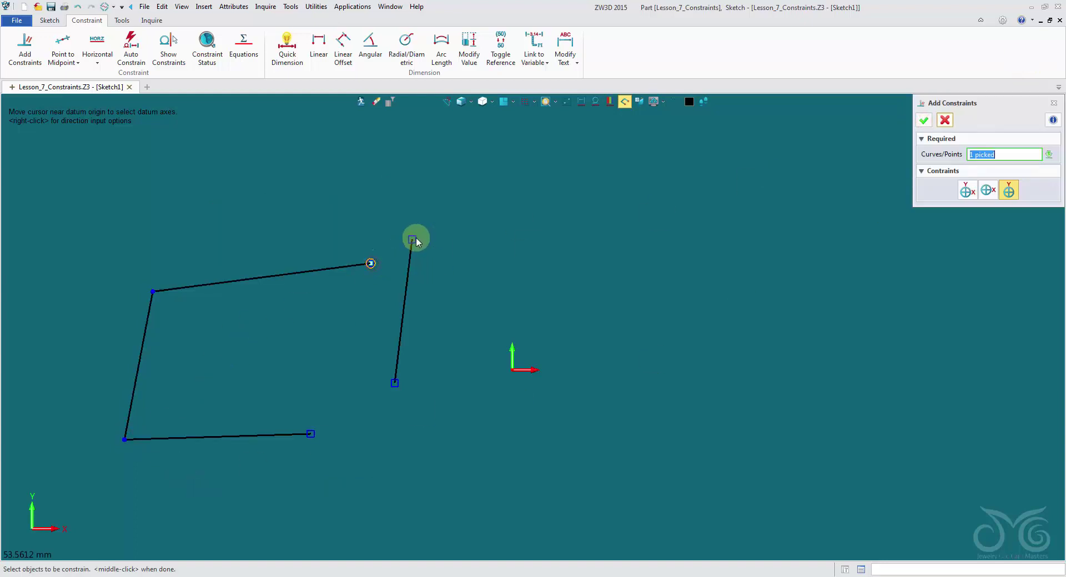
pyautogui.click(415, 238)
pyautogui.click(924, 120)
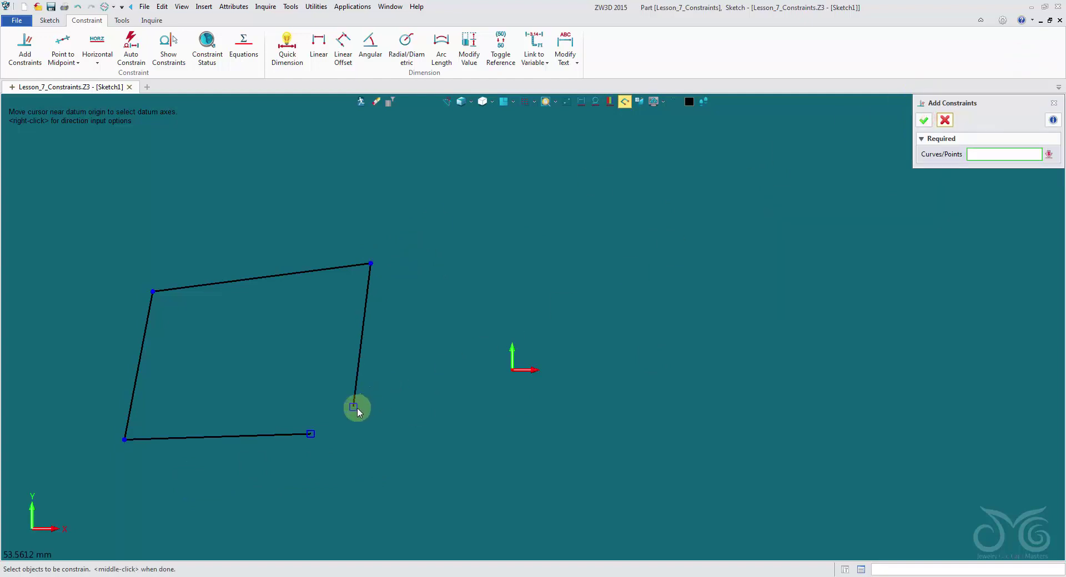
pyautogui.click(356, 408)
pyautogui.click(311, 435)
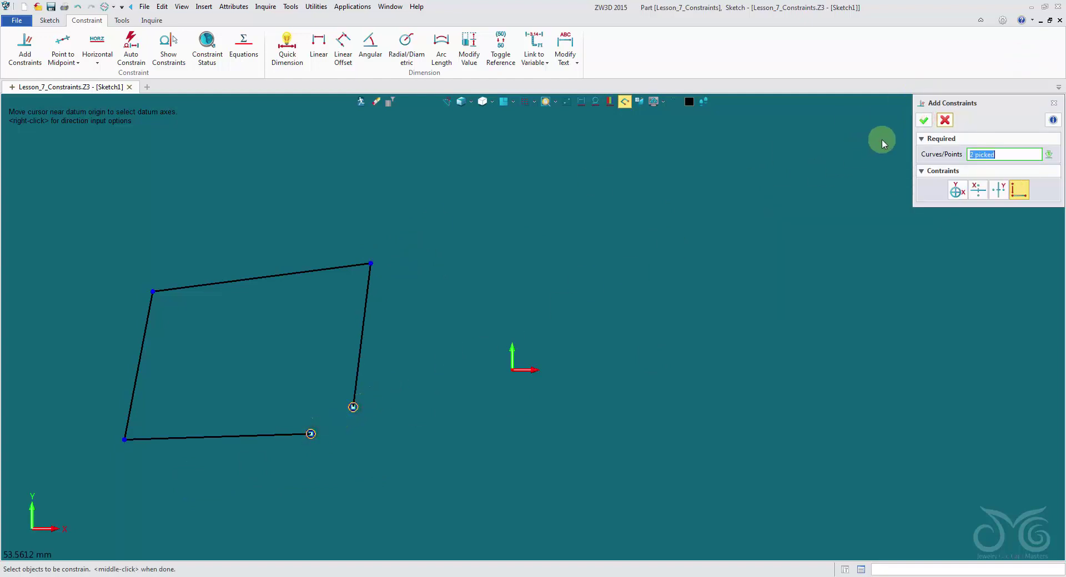
pyautogui.click(924, 120)
# Add a perpendicular constraint between the lower line and the left line of the outline
pyautogui.click(205, 441)
pyautogui.click(135, 392)
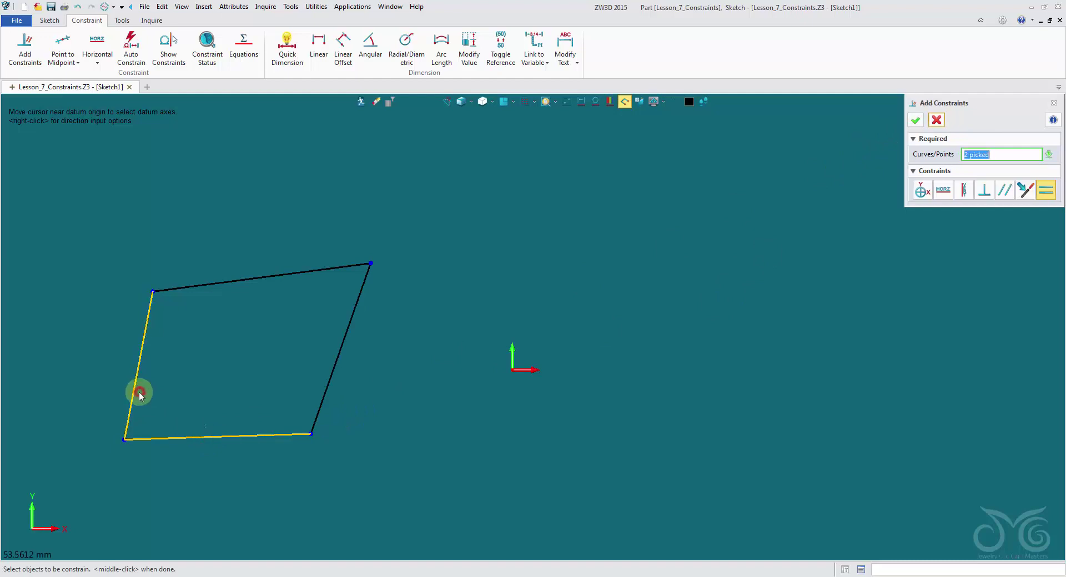
pyautogui.click(984, 190)
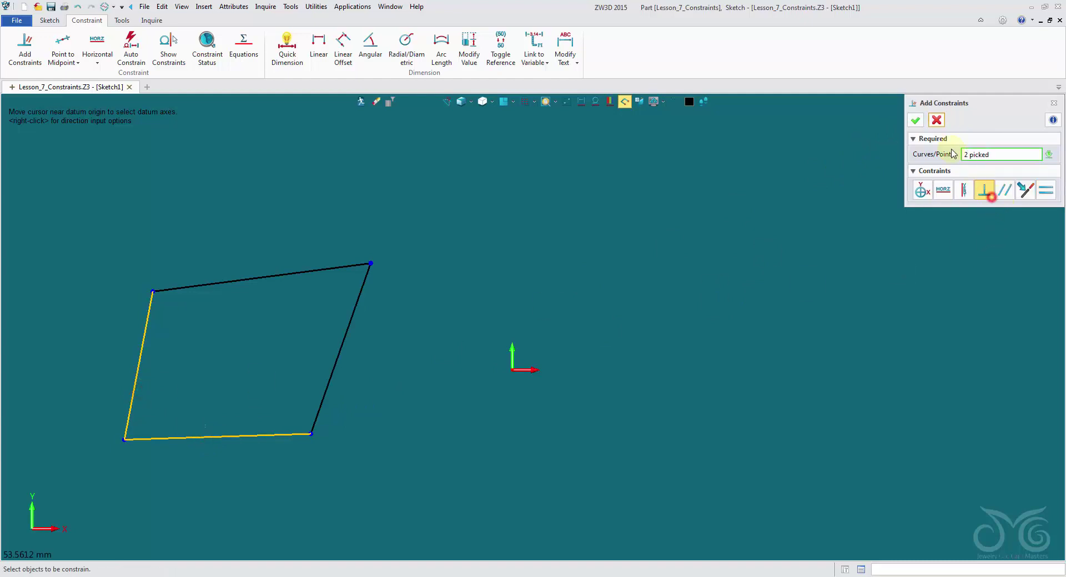
pyautogui.click(915, 120)
# Make the upper and lower lines of the outline parallel
pyautogui.click(258, 279)
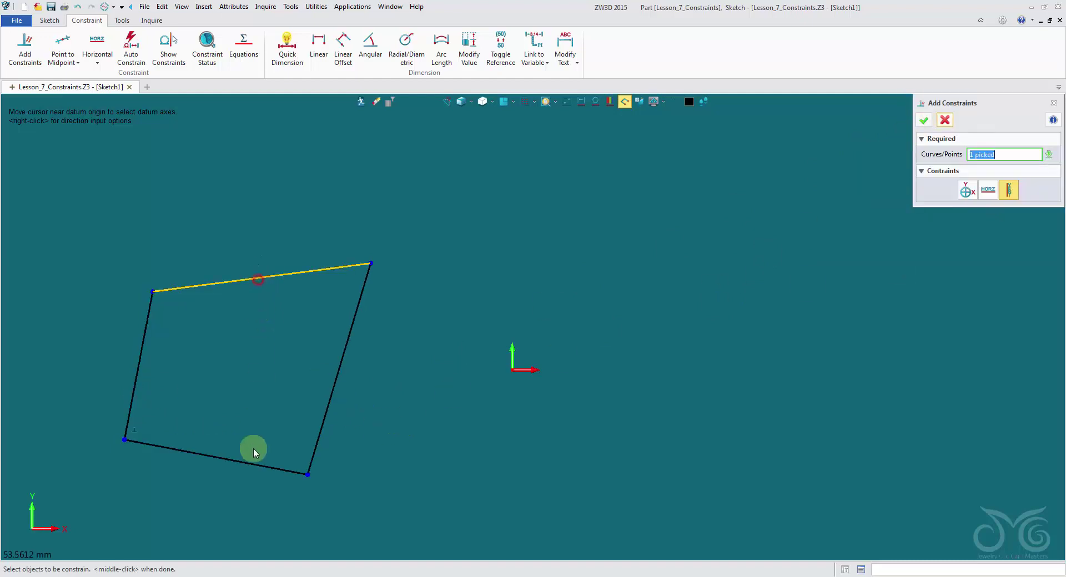
pyautogui.click(256, 464)
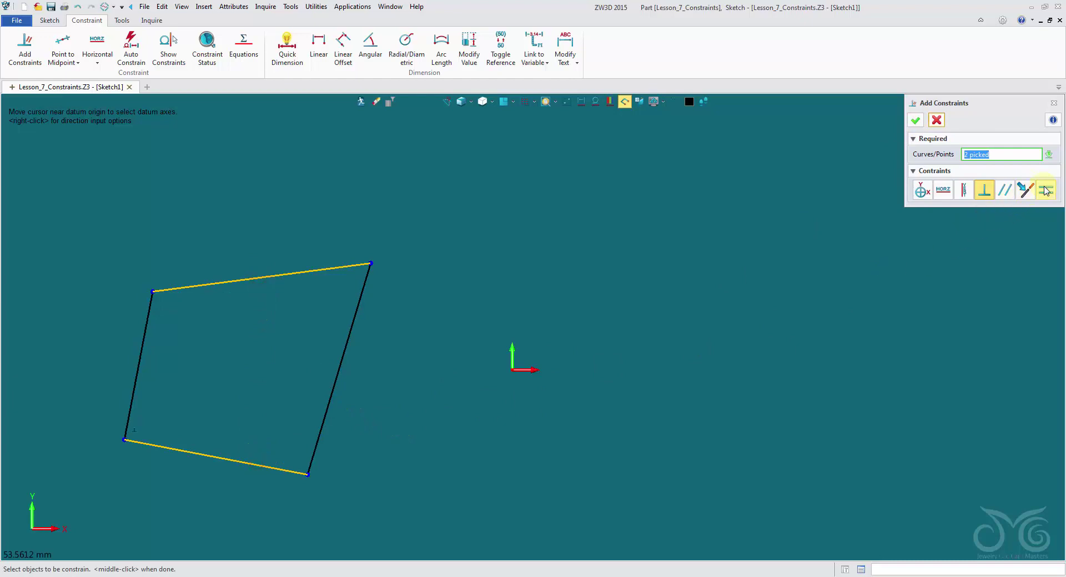
pyautogui.click(1004, 191)
pyautogui.click(915, 121)
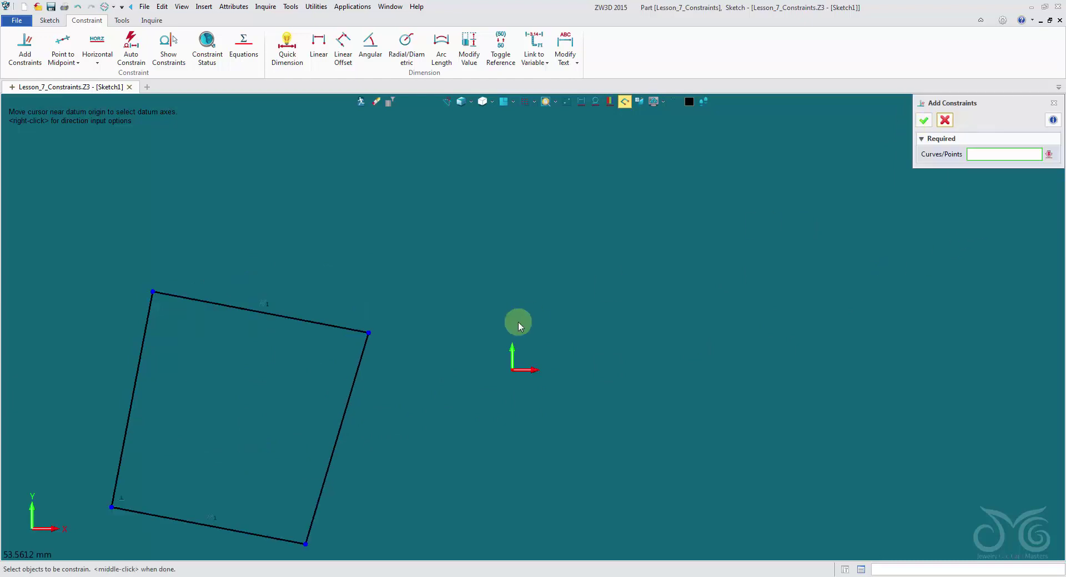
# Add a horizontal constraint to the upper line of the outline
pyautogui.scroll(-2, 494, 321)
pyautogui.moveTo(469, 319); pyautogui.dragTo(500, 241, button='middle')
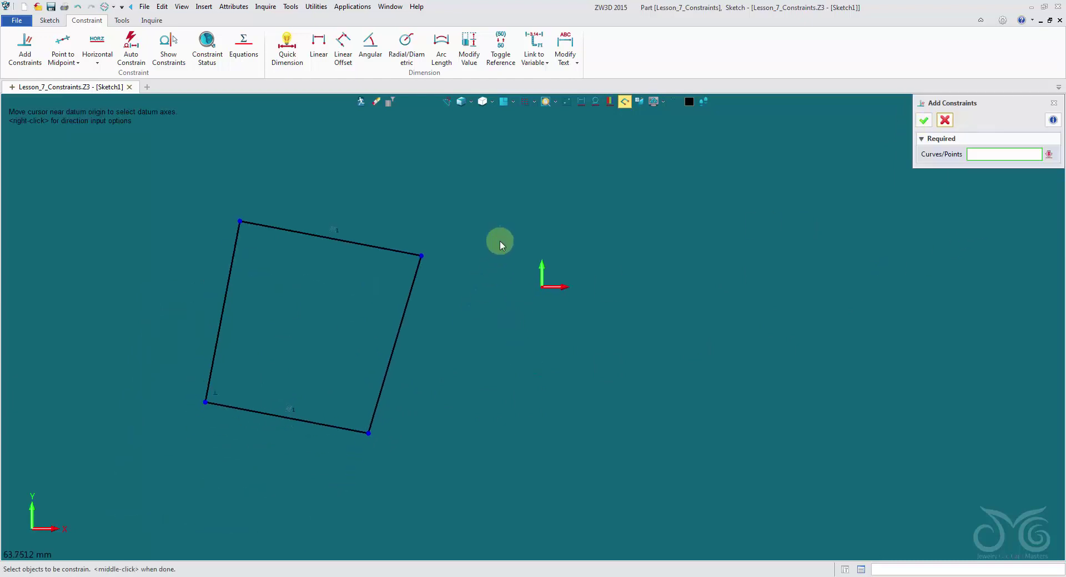
pyautogui.click(390, 248)
pyautogui.click(988, 191)
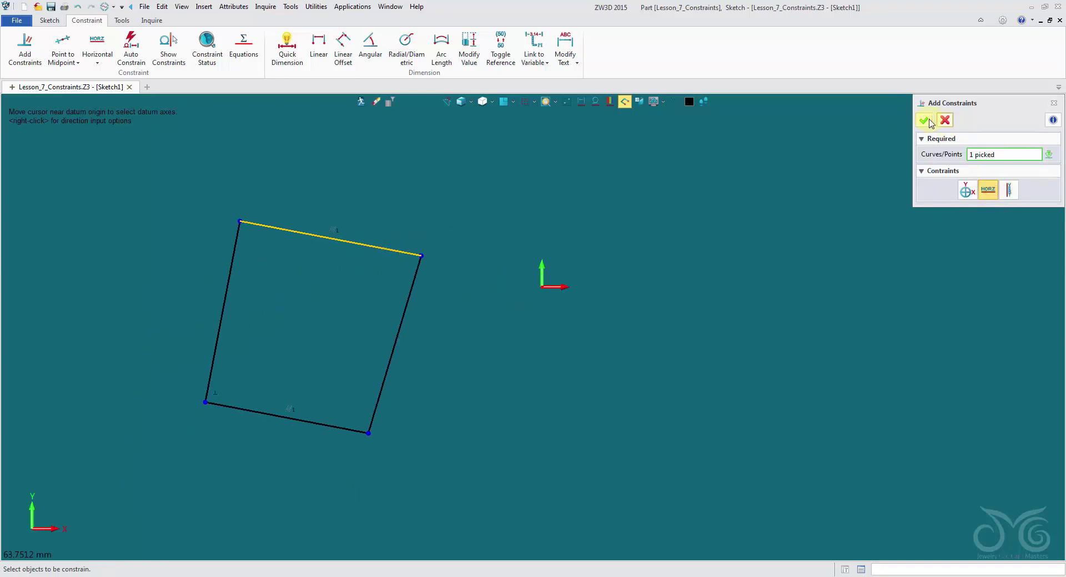
pyautogui.click(924, 120)
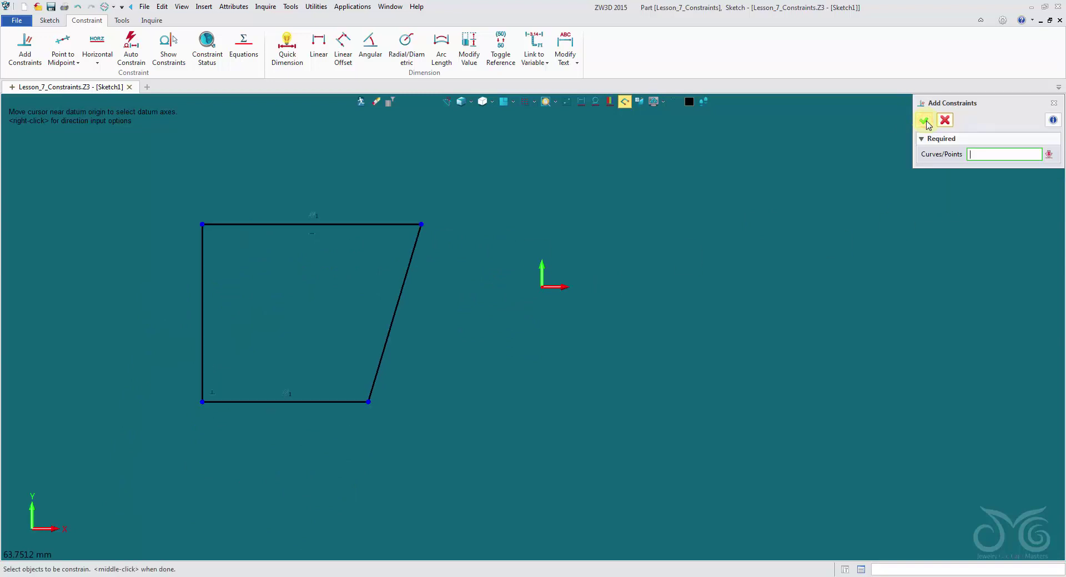
# Constrain the upper and lower lines to equal length so the outline becomes a rectangle
pyautogui.click(368, 224)
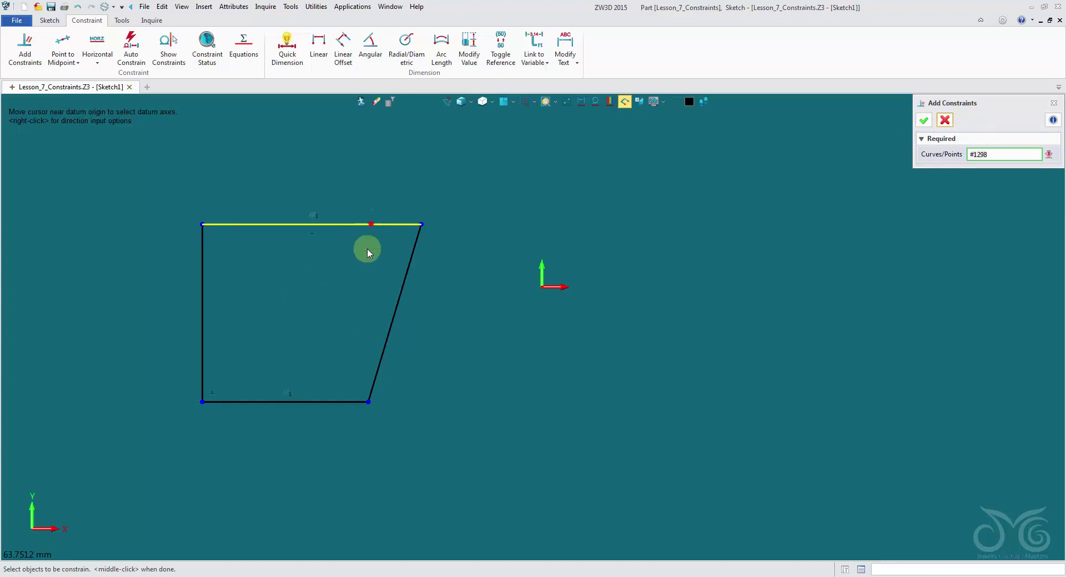
pyautogui.click(338, 401)
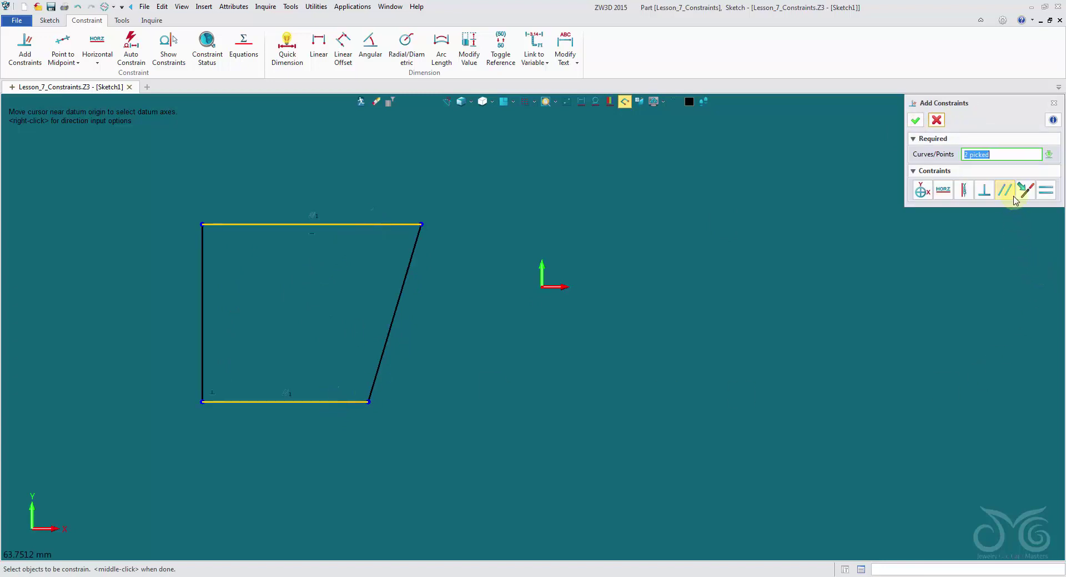
pyautogui.click(1044, 191)
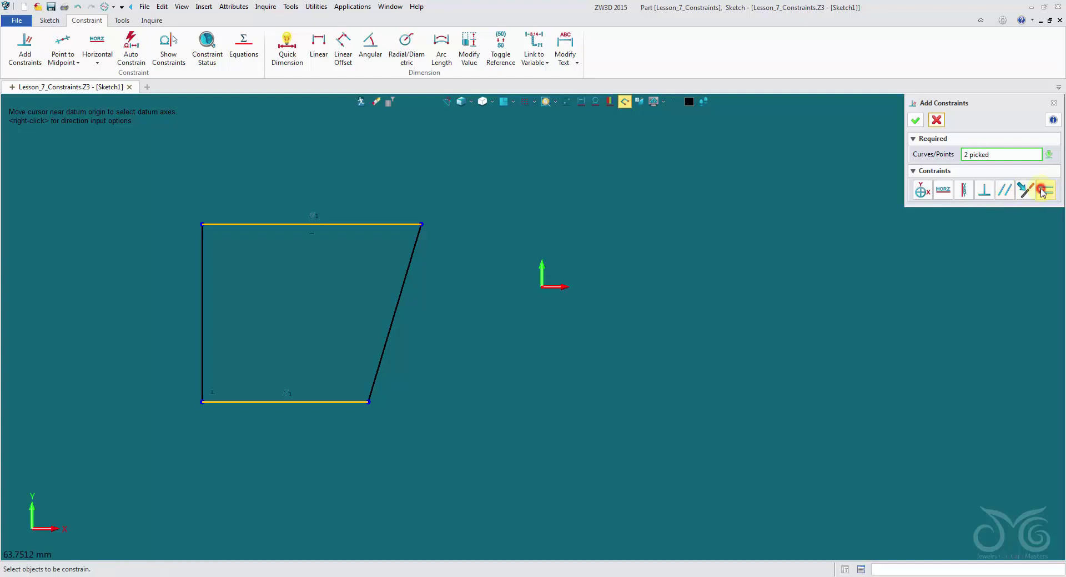
pyautogui.click(916, 121)
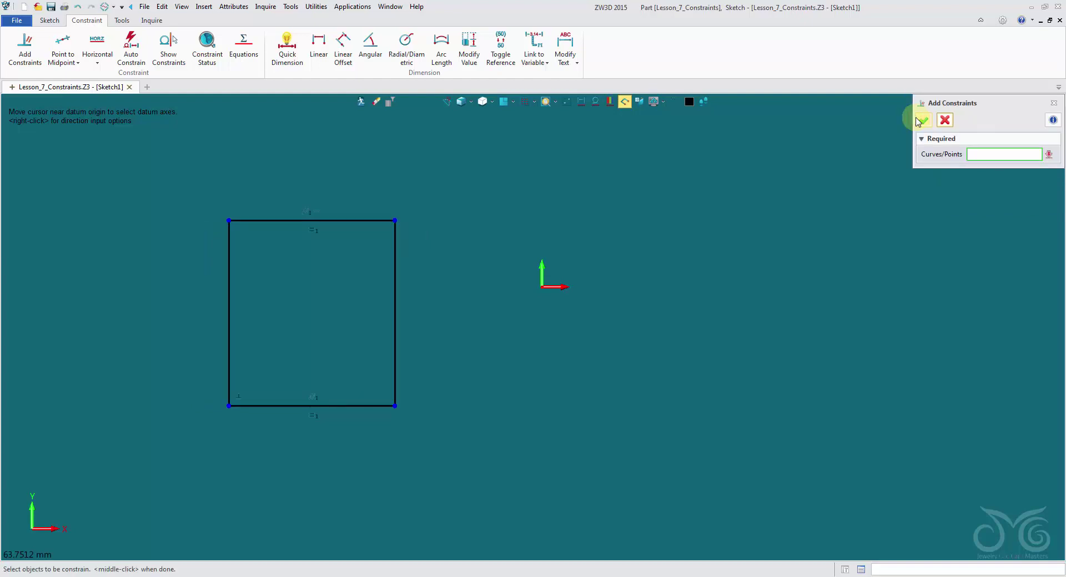
# Constrain the origin as the midpoint between the rectangle's upper-right and lower-right corners, and finish adding constraints
pyautogui.click(395, 221)
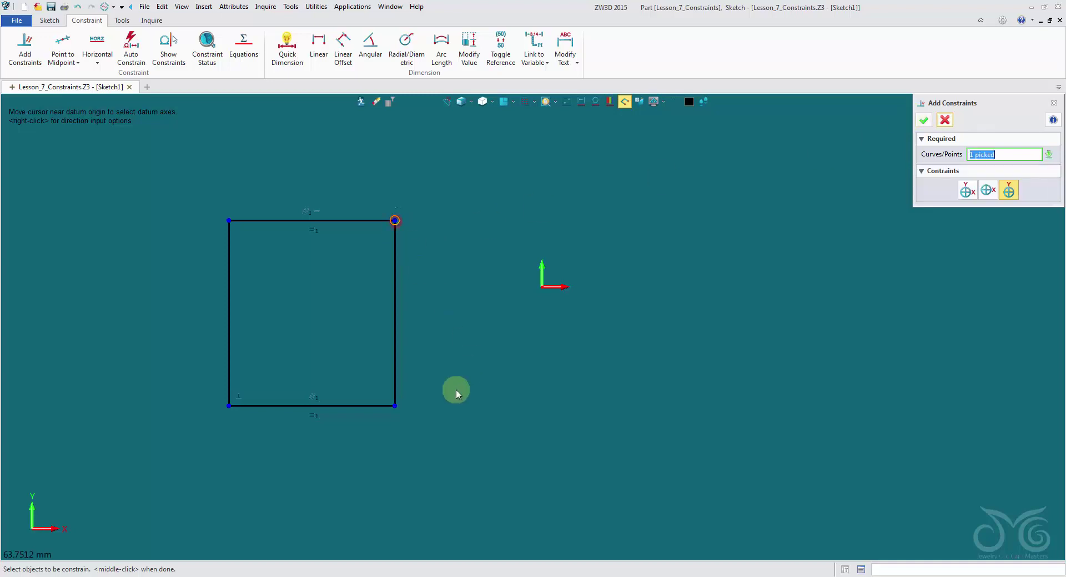
pyautogui.click(399, 411)
pyautogui.click(543, 289)
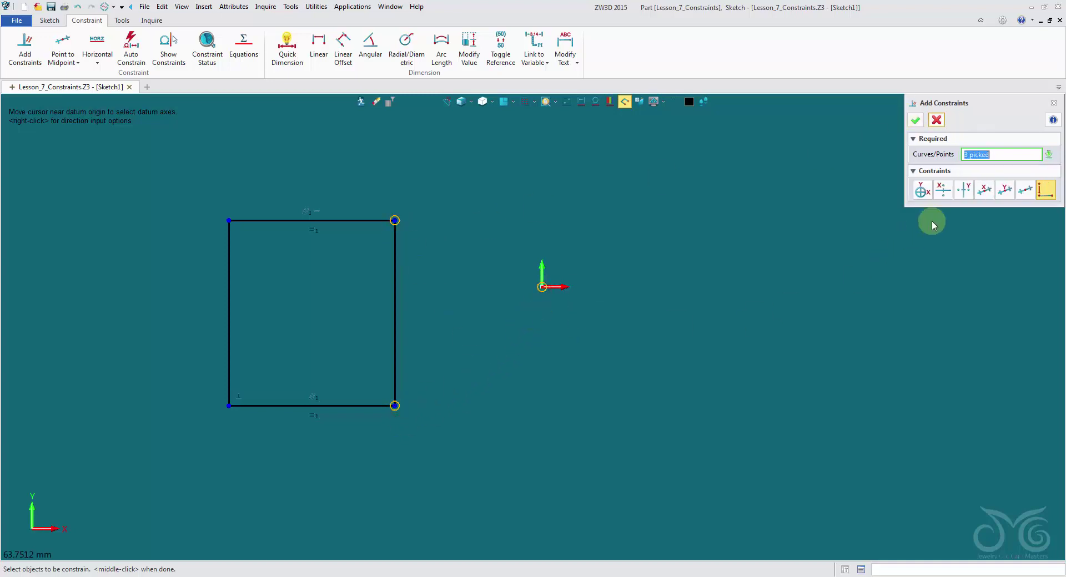
pyautogui.click(1025, 191)
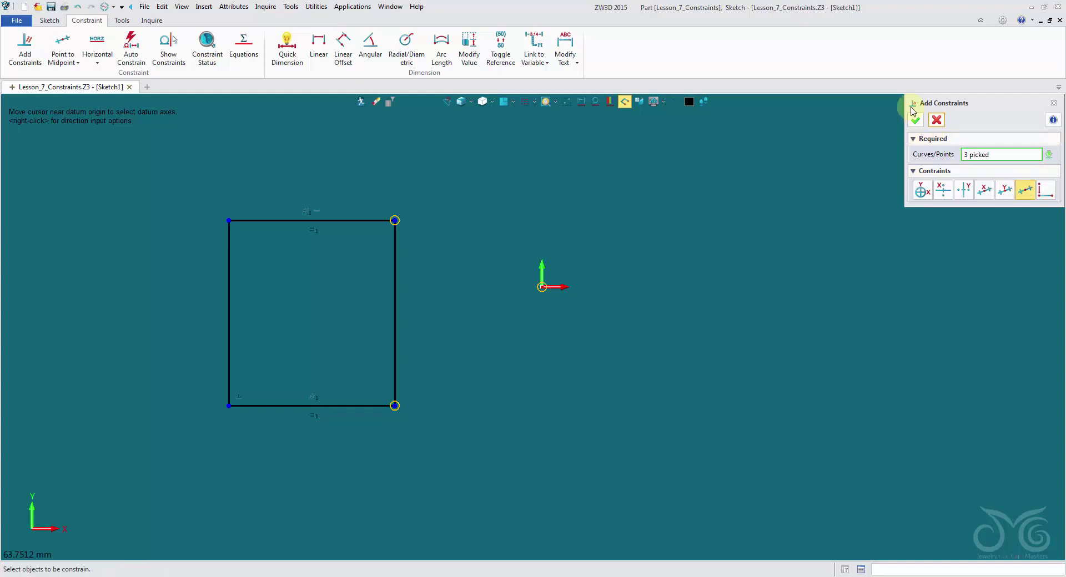
pyautogui.click(917, 120)
pyautogui.click(943, 121)
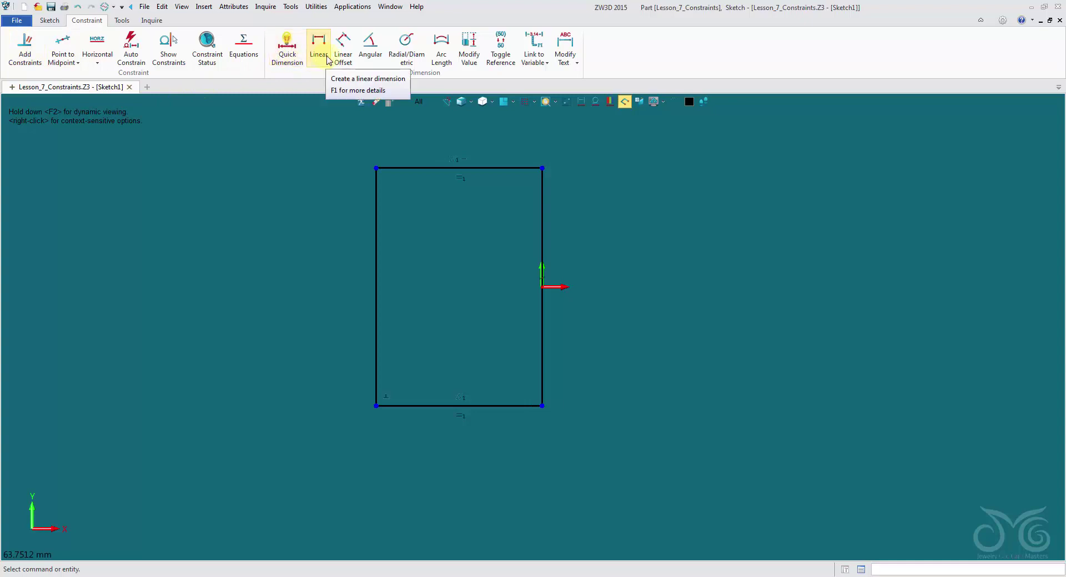
# Dimension the rectangle's upper edge and right edge with Quick Dimension at their current sizes, and check the sketch's constraint status
pyautogui.click(288, 66)
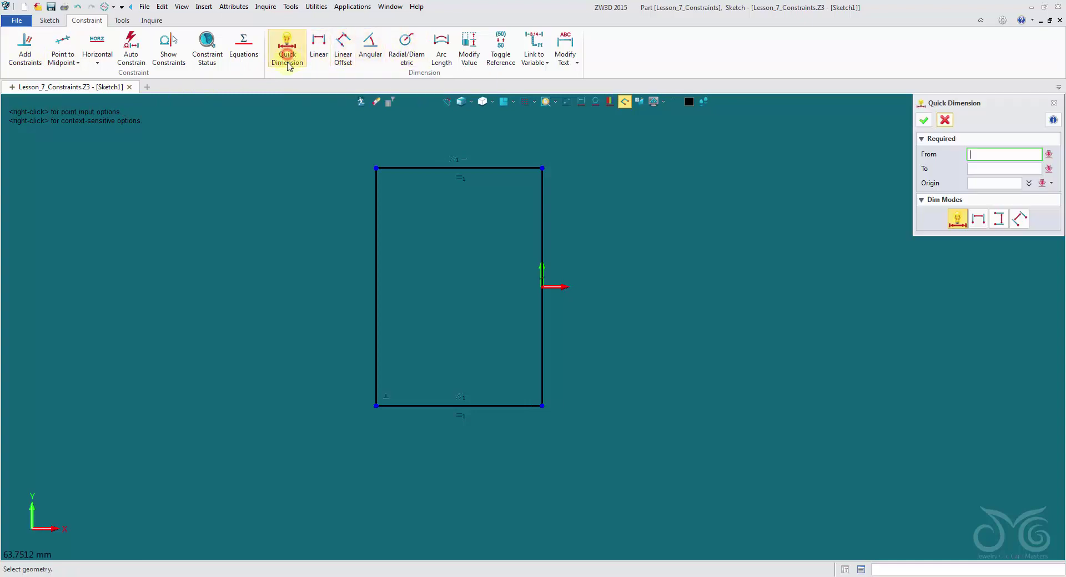
pyautogui.click(408, 162)
pyautogui.click(428, 139)
pyautogui.click(565, 175)
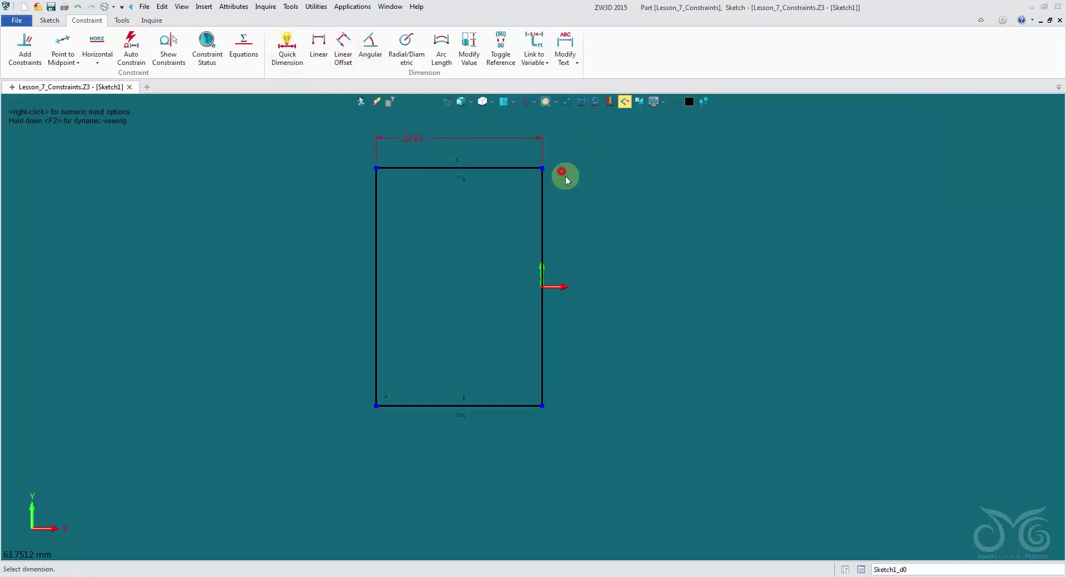
pyautogui.click(542, 199)
pyautogui.click(600, 209)
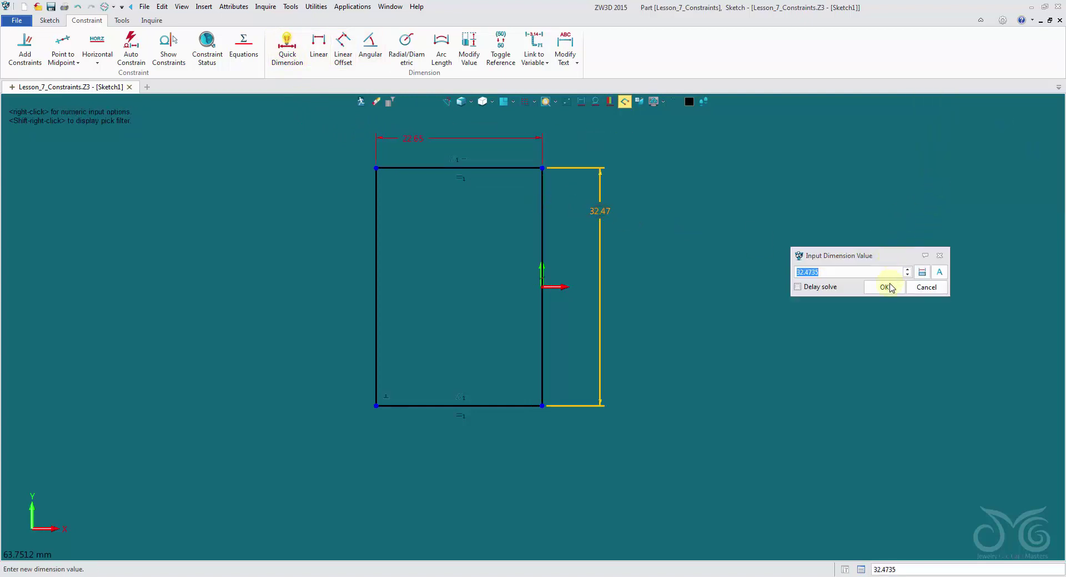
pyautogui.click(888, 288)
pyautogui.middleClick(947, 123)
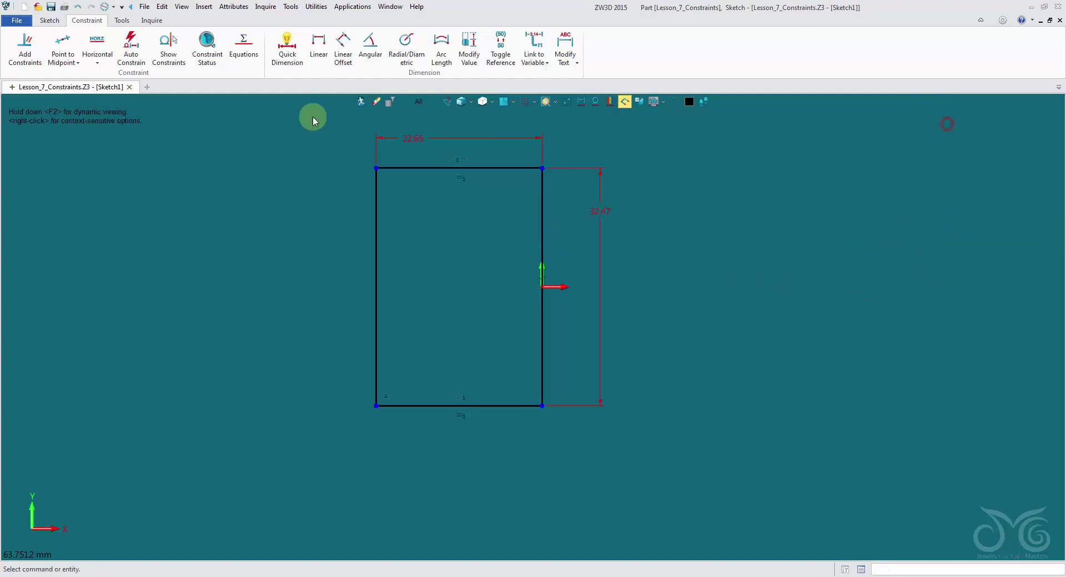
pyautogui.click(207, 49)
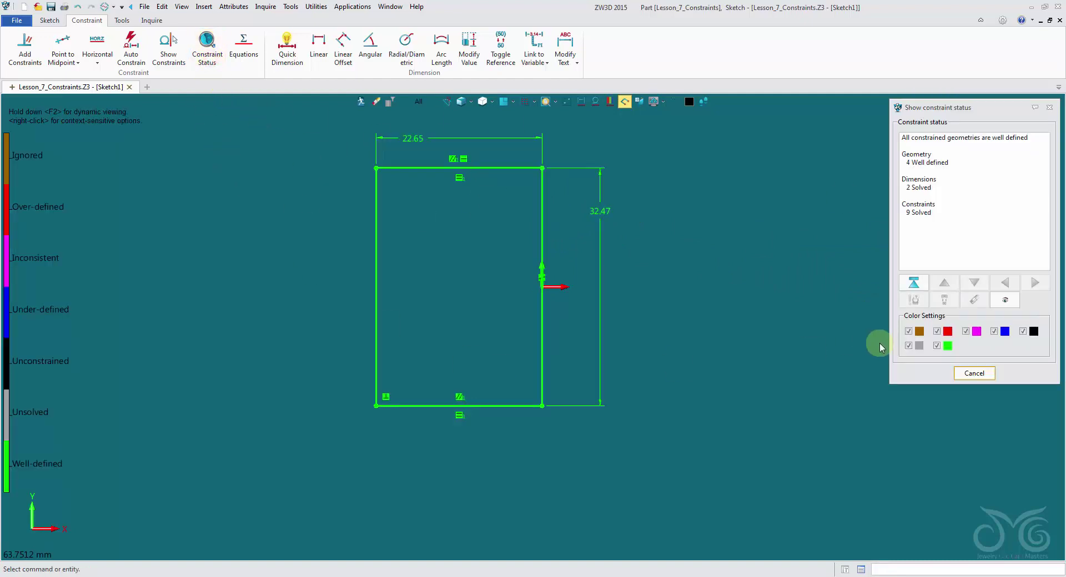
pyautogui.click(973, 373)
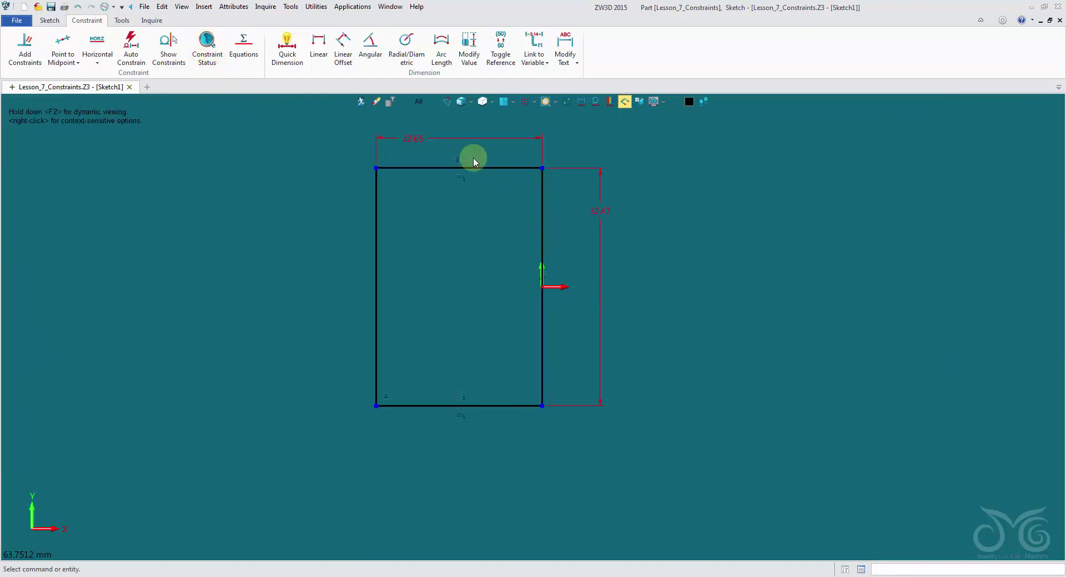
# Sketch two lines meeting at -63.75,3 left of the rectangle, one to -51.75,21.5 and the other slanting down to the right
pyautogui.click(49, 20)
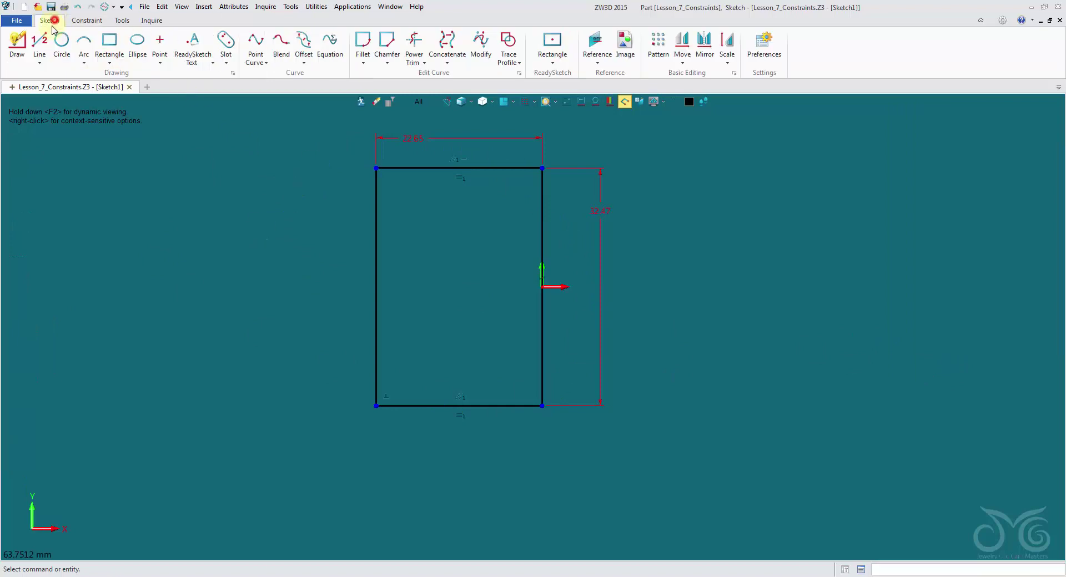
pyautogui.click(39, 44)
pyautogui.click(75, 265)
pyautogui.click(163, 130)
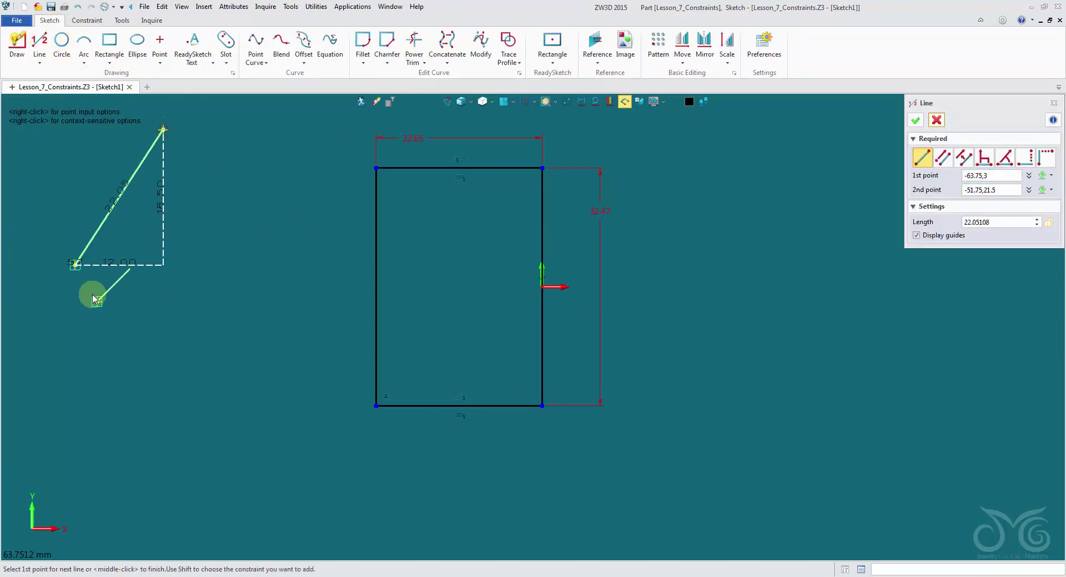
pyautogui.click(200, 339)
pyautogui.middleClick(278, 245)
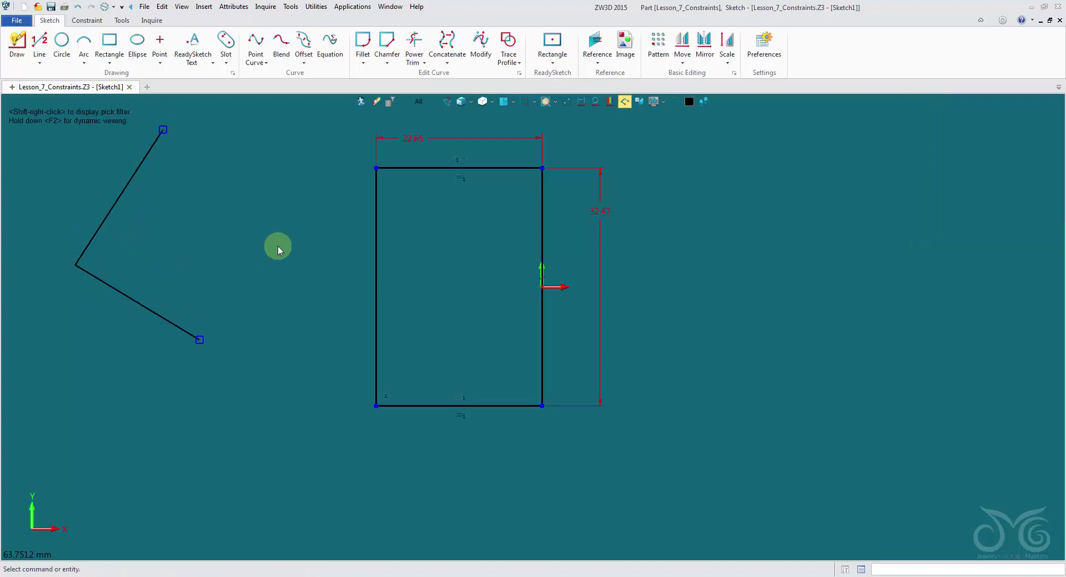
# Add an angular dimension between the two slanted lines left of the rectangle and set it to 70.1181°
pyautogui.click(86, 20)
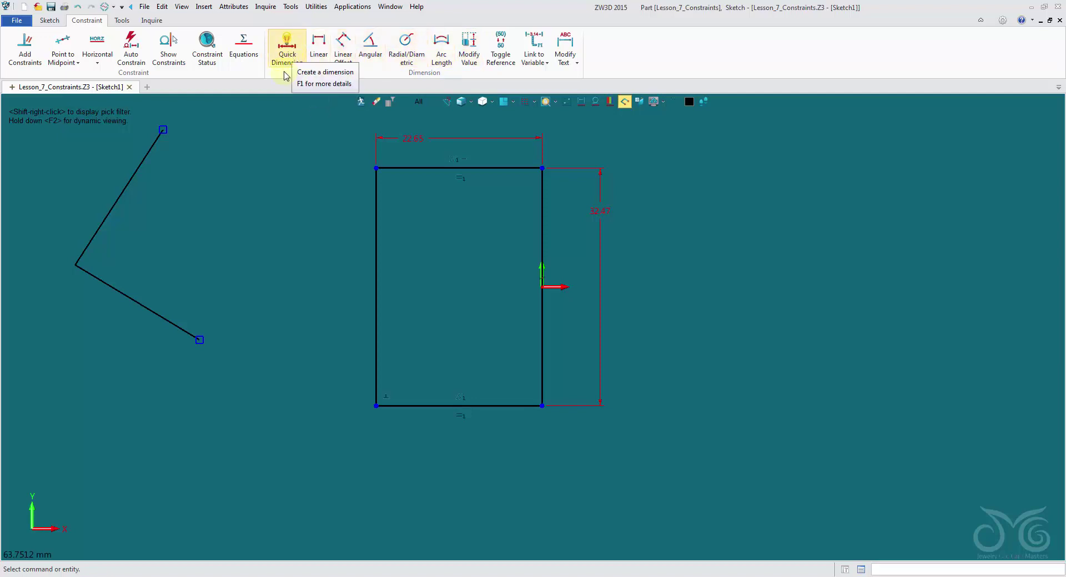
pyautogui.click(369, 45)
pyautogui.click(125, 190)
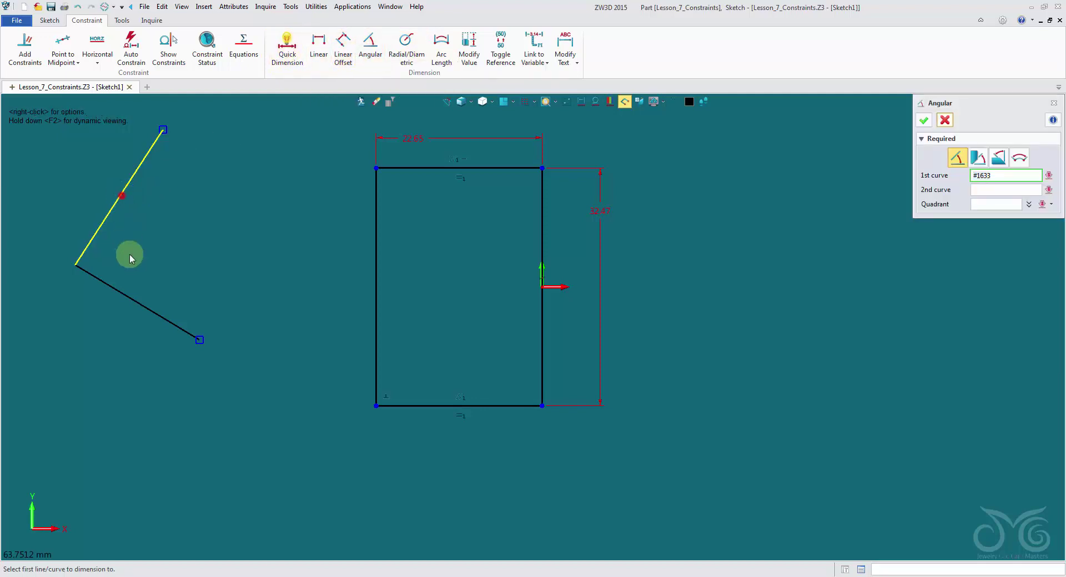
pyautogui.click(137, 299)
pyautogui.click(163, 242)
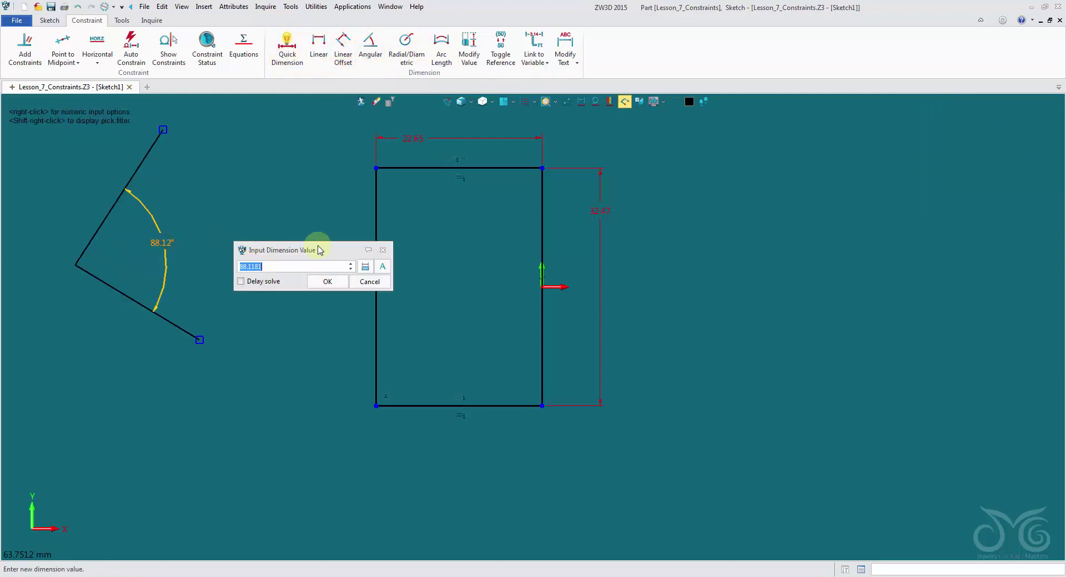
pyautogui.write('70.12')
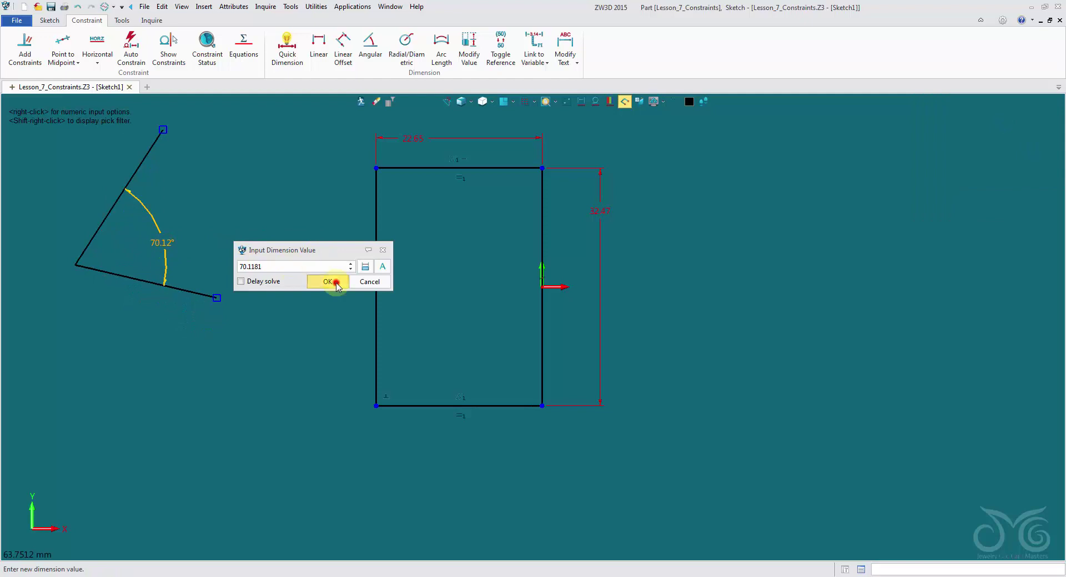
pyautogui.click(330, 281)
pyautogui.click(945, 120)
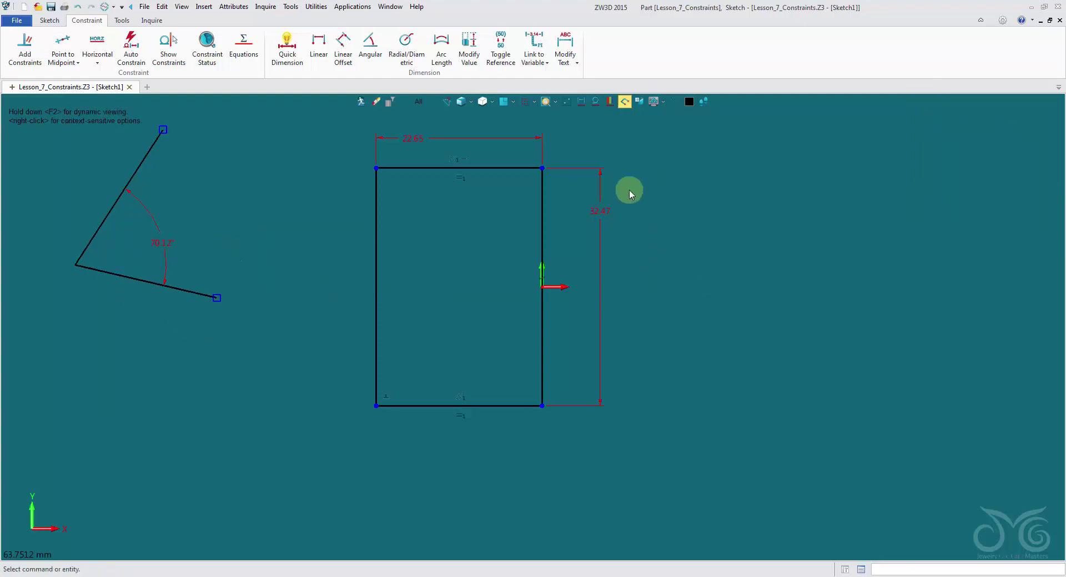
# Open the rectangle's right-edge dimension for editing and step its value down and back up, ending at 33.4735
pyautogui.doubleClick(611, 211)
pyautogui.click(749, 251)
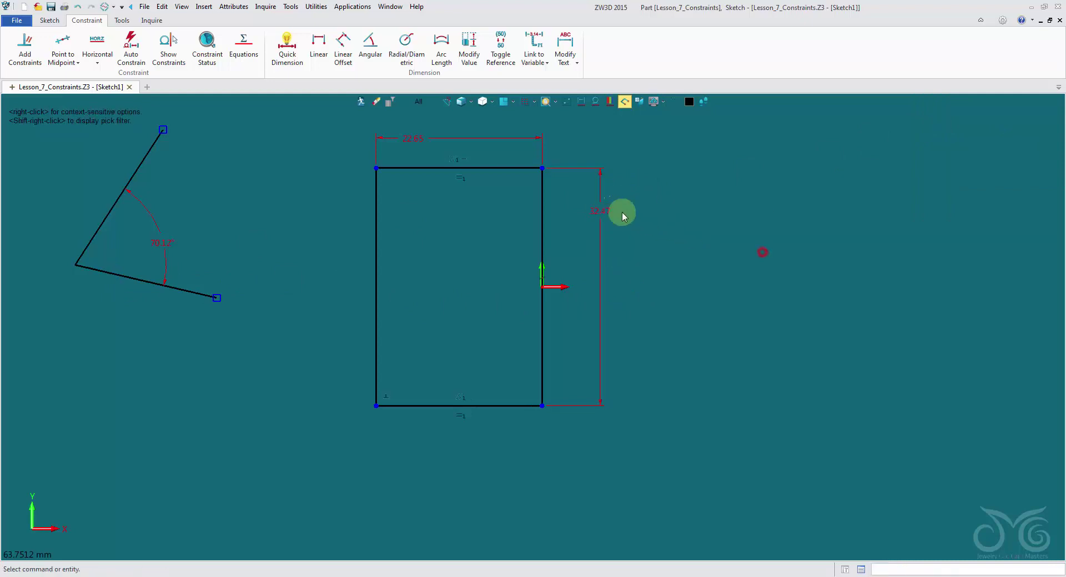
pyautogui.rightClick(611, 216)
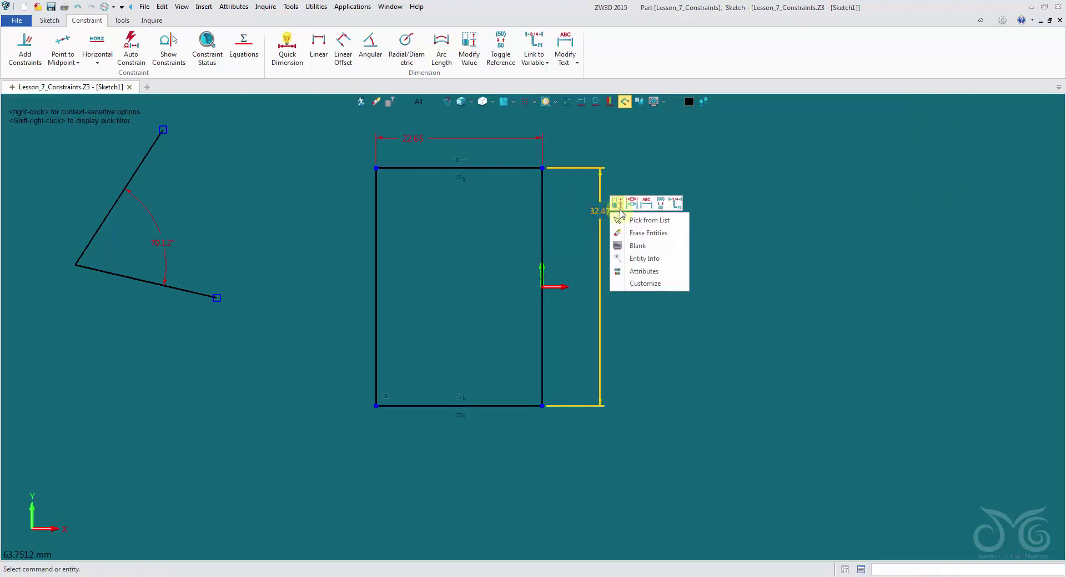
pyautogui.click(620, 211)
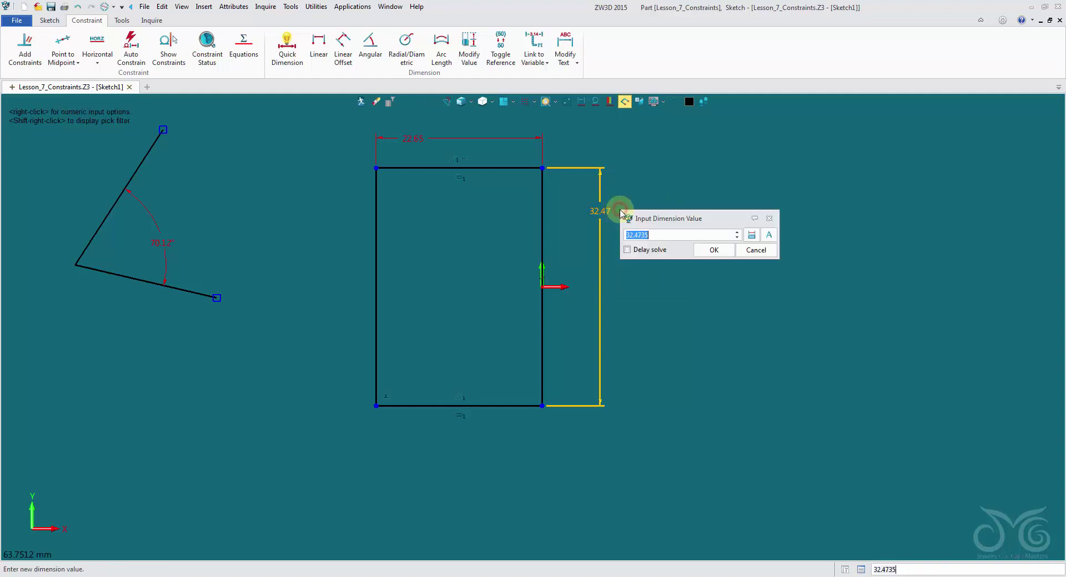
pyautogui.scroll(-13, 667, 233)
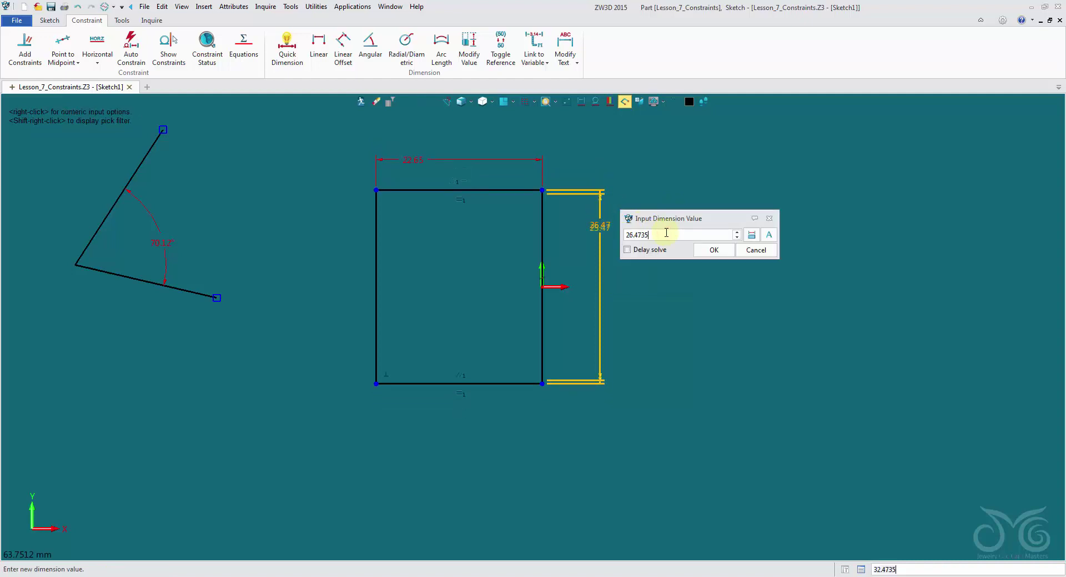
pyautogui.scroll(4, 666, 233)
pyautogui.scroll(2, 666, 233)
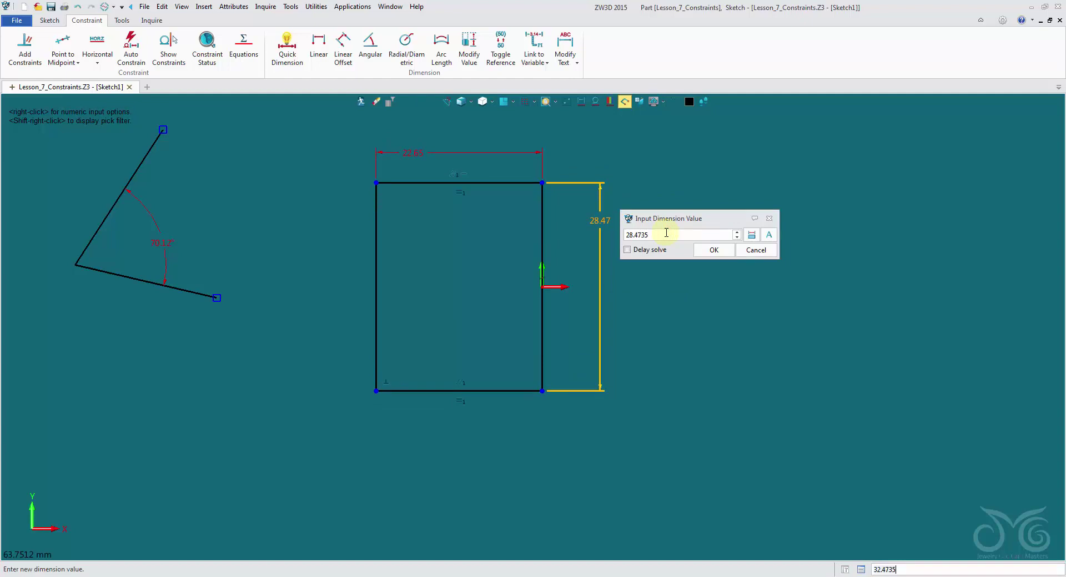
pyautogui.scroll(2, 667, 232)
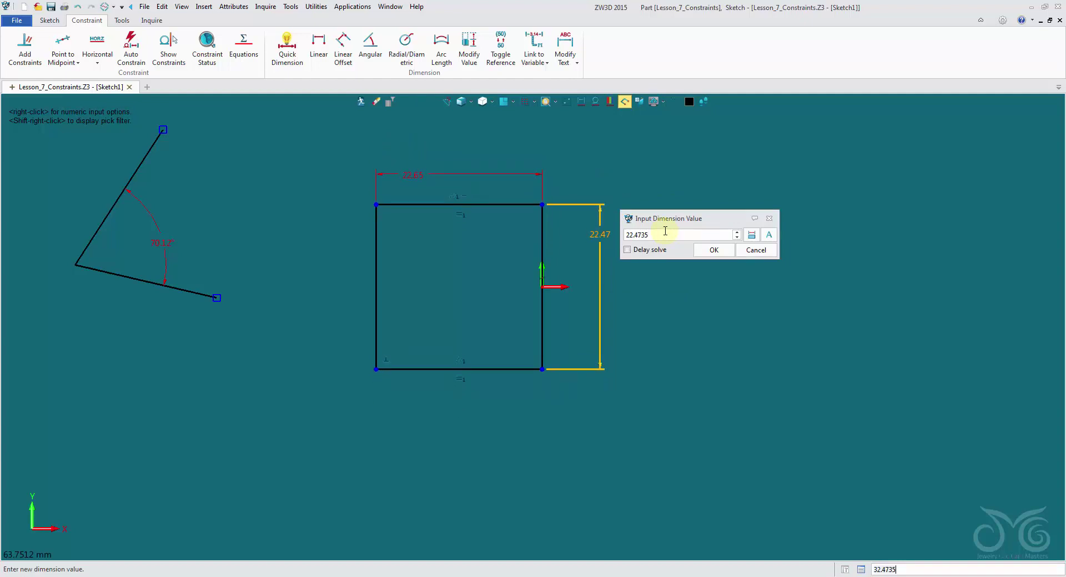
pyautogui.scroll(6, 665, 231)
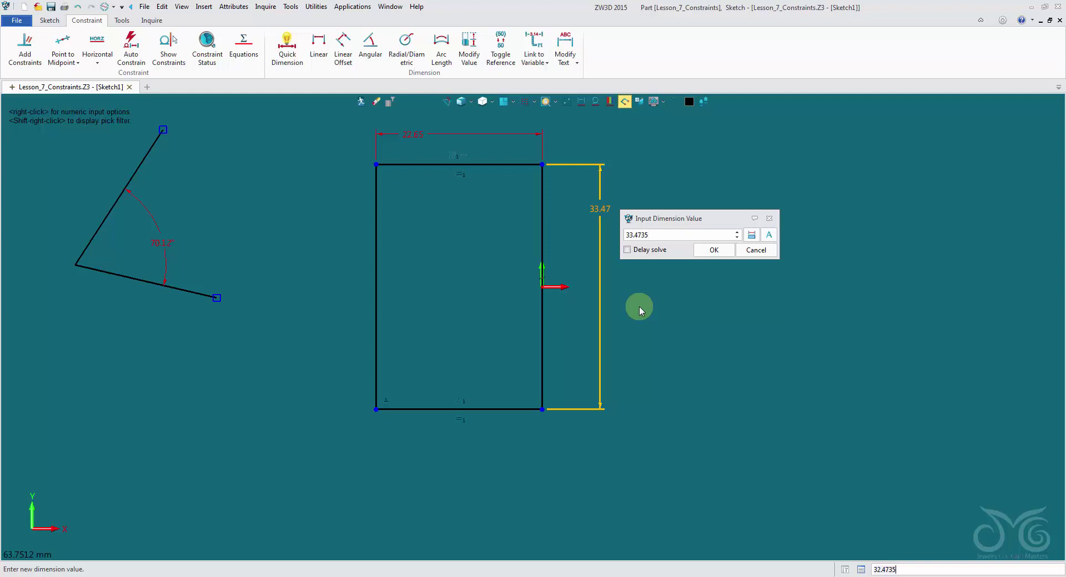
# Link the right-edge dimension's value to the rectangle's upper-edge dimension, Sketch1_d0, and apply it
pyautogui.click(751, 236)
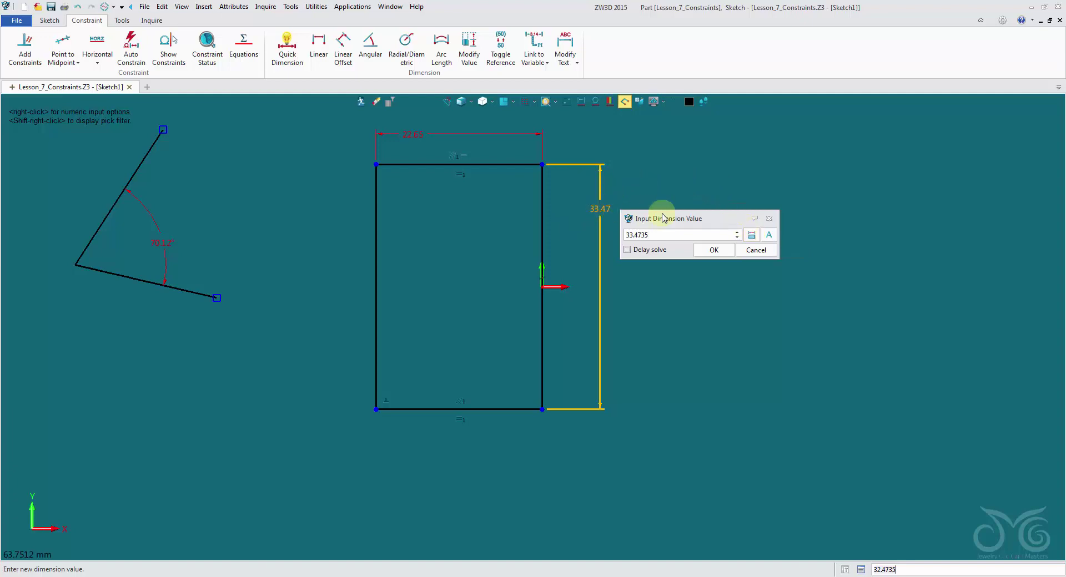
pyautogui.click(751, 236)
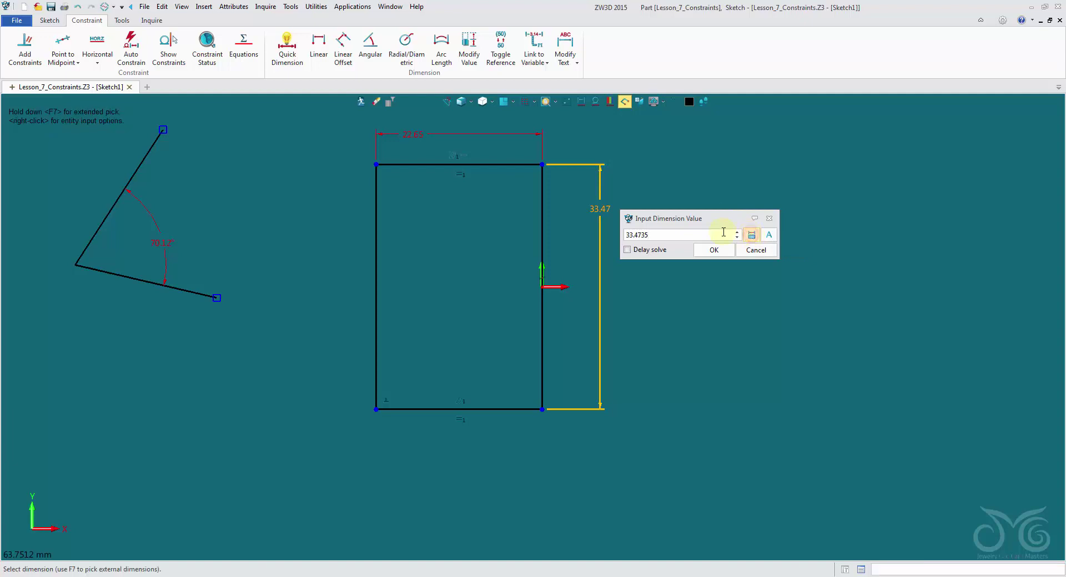
pyautogui.click(487, 135)
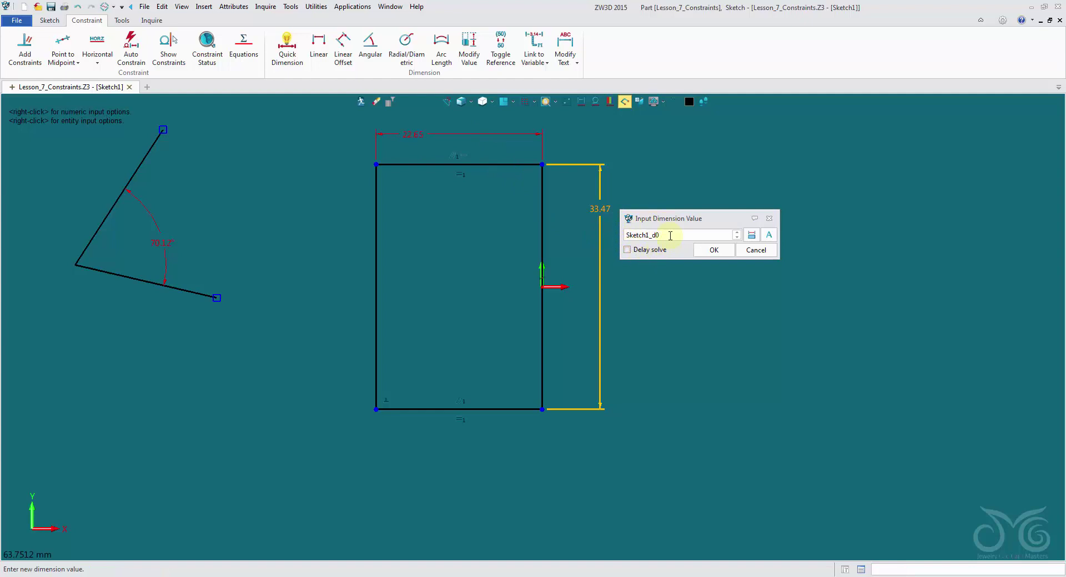
pyautogui.click(714, 251)
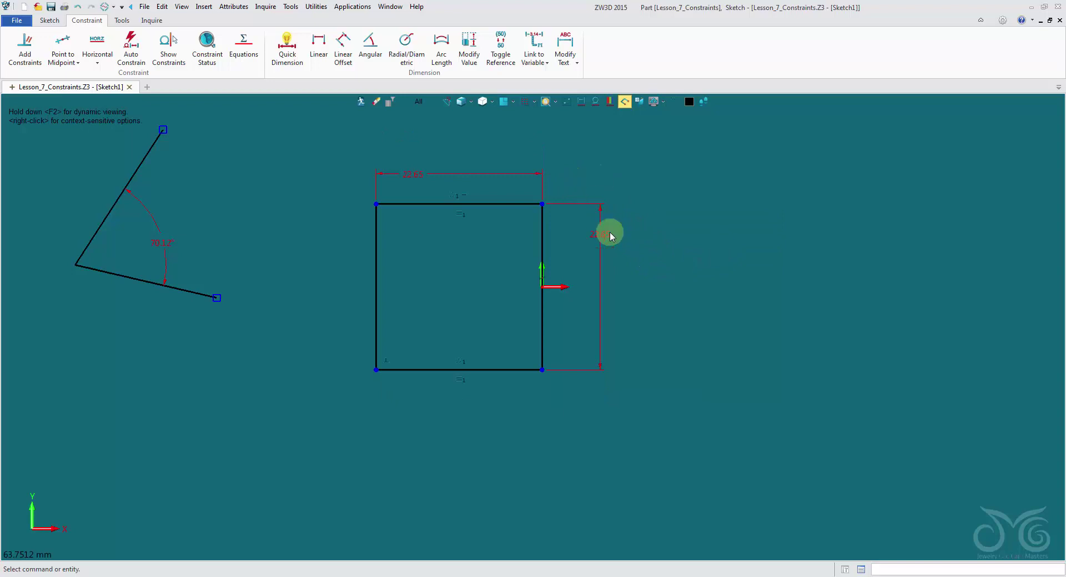
# Open the upper-edge dimension for editing, move its value dialog clear of the rectangle, and try a value of 31.6527
pyautogui.click(469, 175)
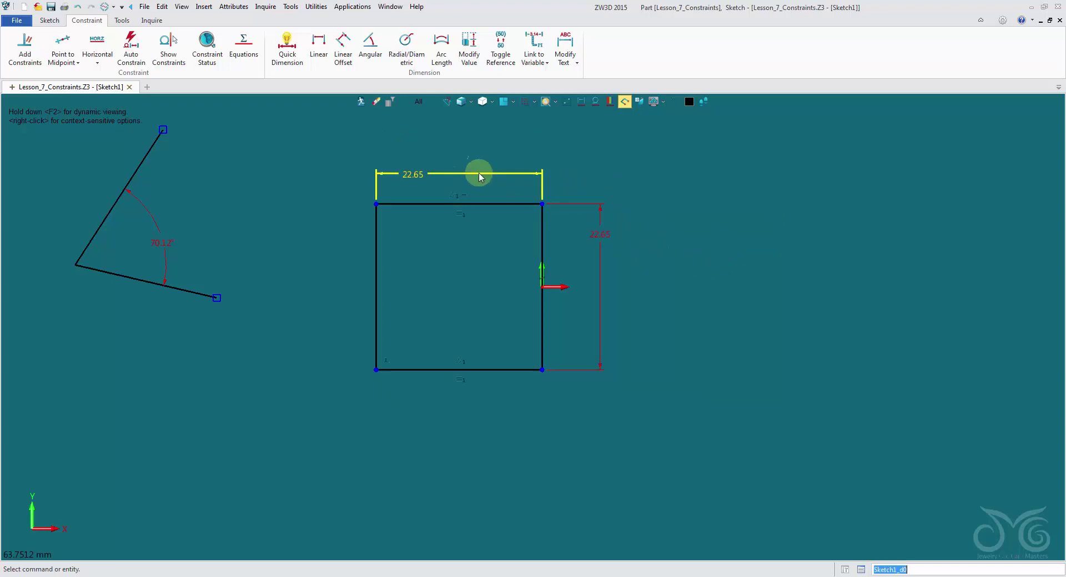
pyautogui.rightClick(473, 173)
pyautogui.click(485, 167)
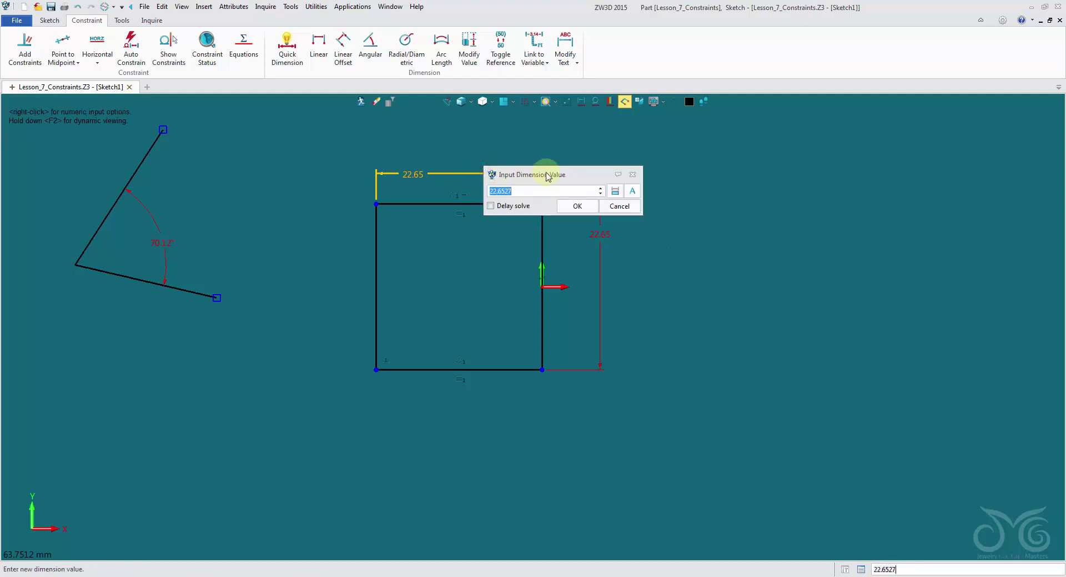
pyautogui.moveTo(548, 176); pyautogui.dragTo(656, 122)
pyautogui.click(641, 136)
pyautogui.press('BackSpace')
pyautogui.press('BackSpace')
pyautogui.press('BackSpace')
pyautogui.press('BackSpace')
pyautogui.press('BackSpace')
pyautogui.press('BackSpace')
pyautogui.press('BackSpace')
pyautogui.write('31.6527')
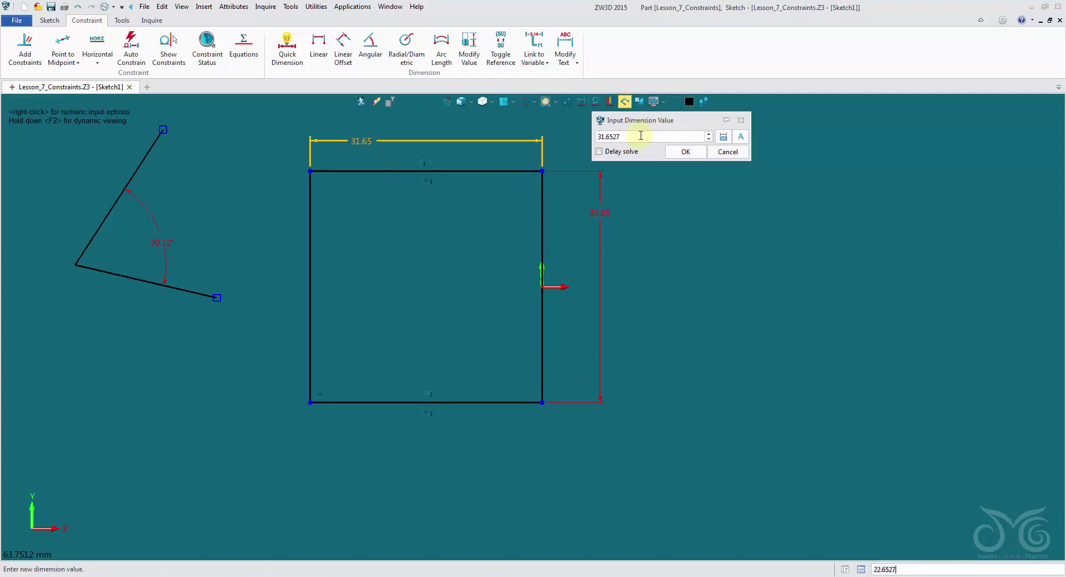
# Step the upper-edge dimension down and up through trial values, ending at 26.6527, and cancel the edit
pyautogui.scroll(-20, 643, 135)
pyautogui.scroll(9, 646, 137)
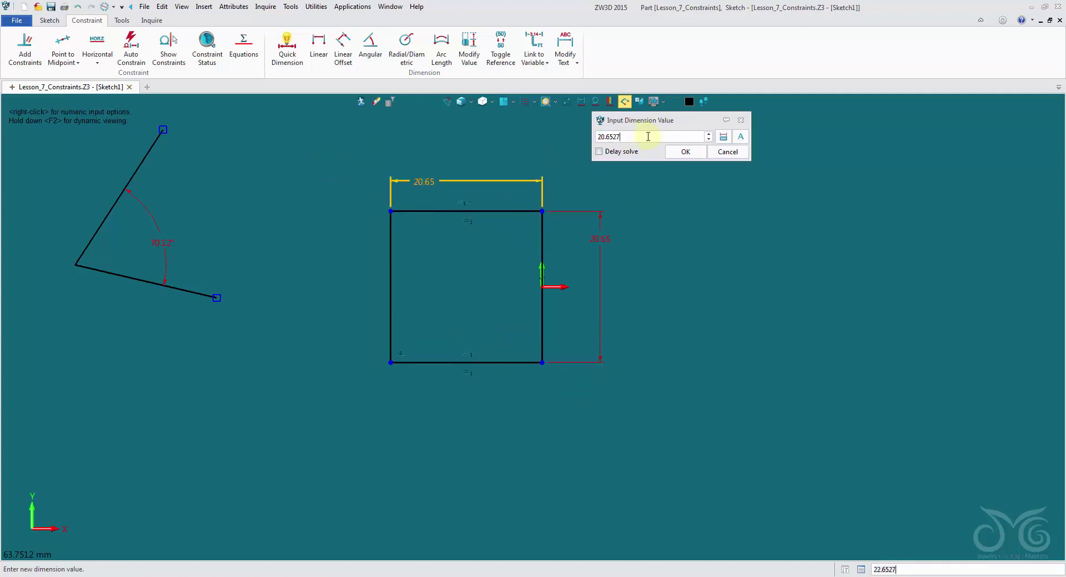
pyautogui.scroll(9, 648, 137)
pyautogui.scroll(-14, 647, 138)
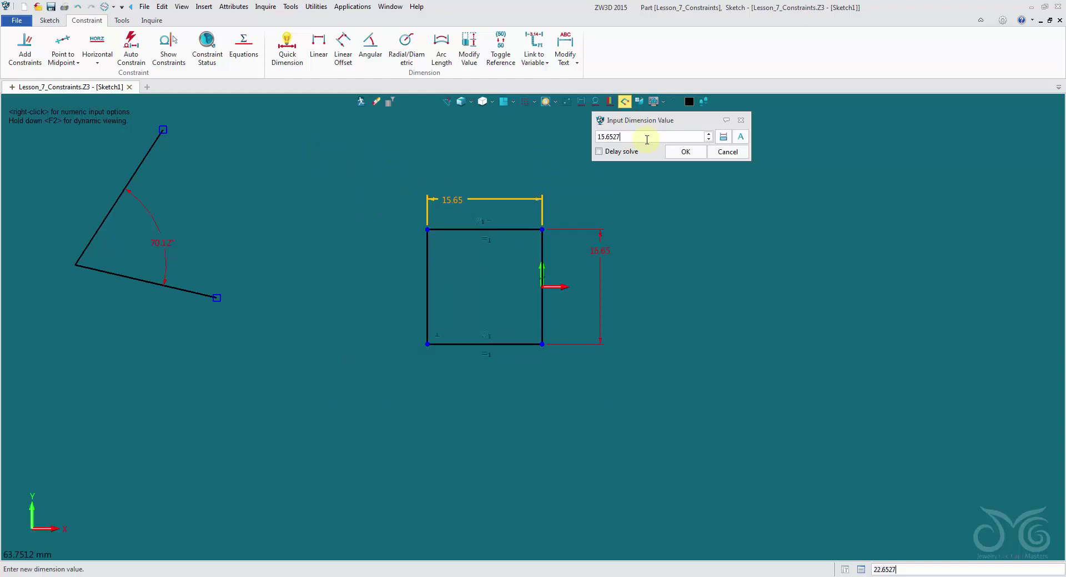
pyautogui.scroll(15, 648, 139)
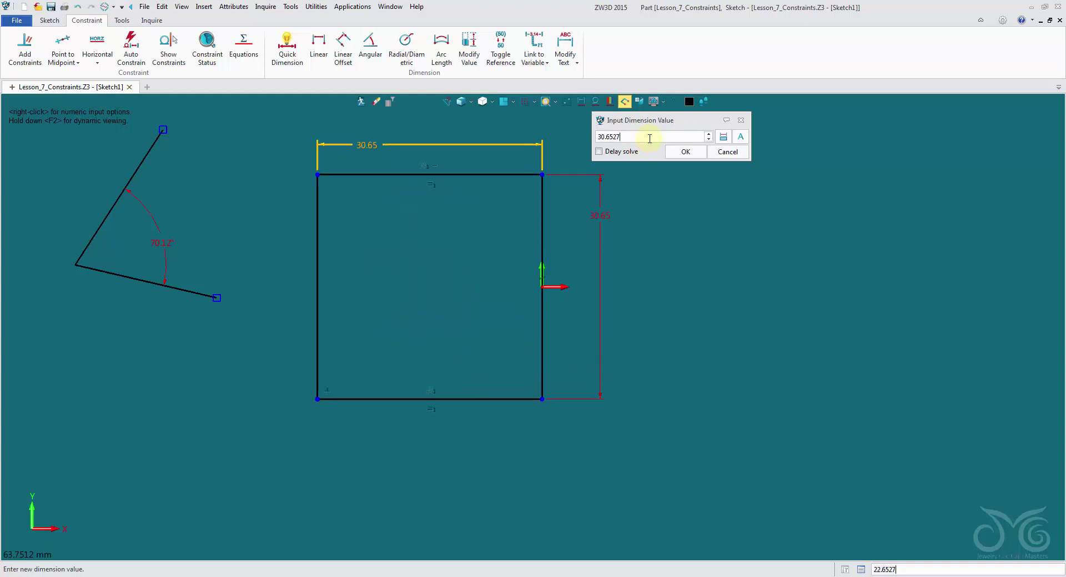
pyautogui.scroll(-4, 650, 138)
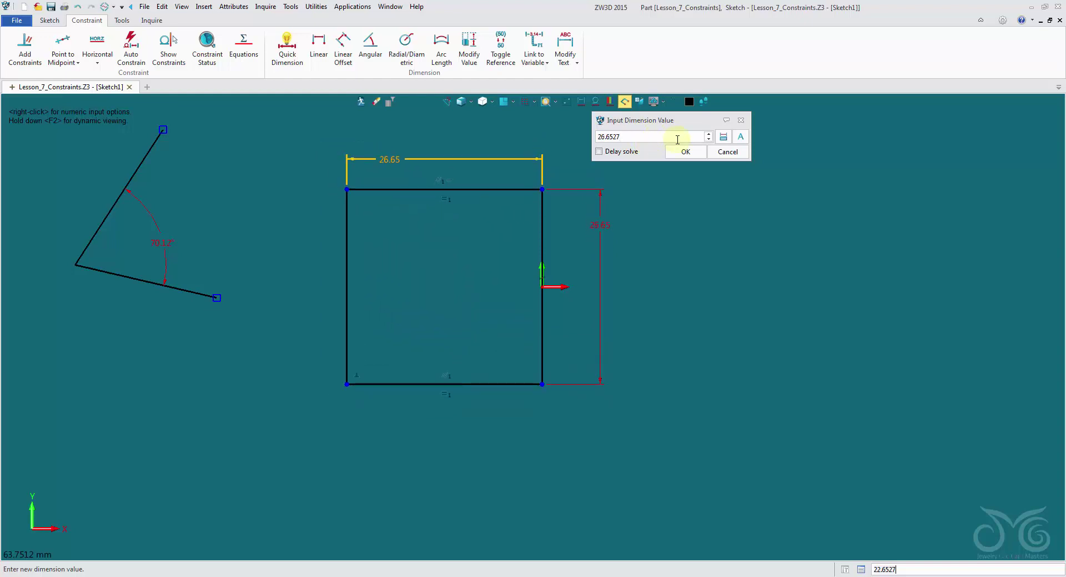
pyautogui.click(723, 151)
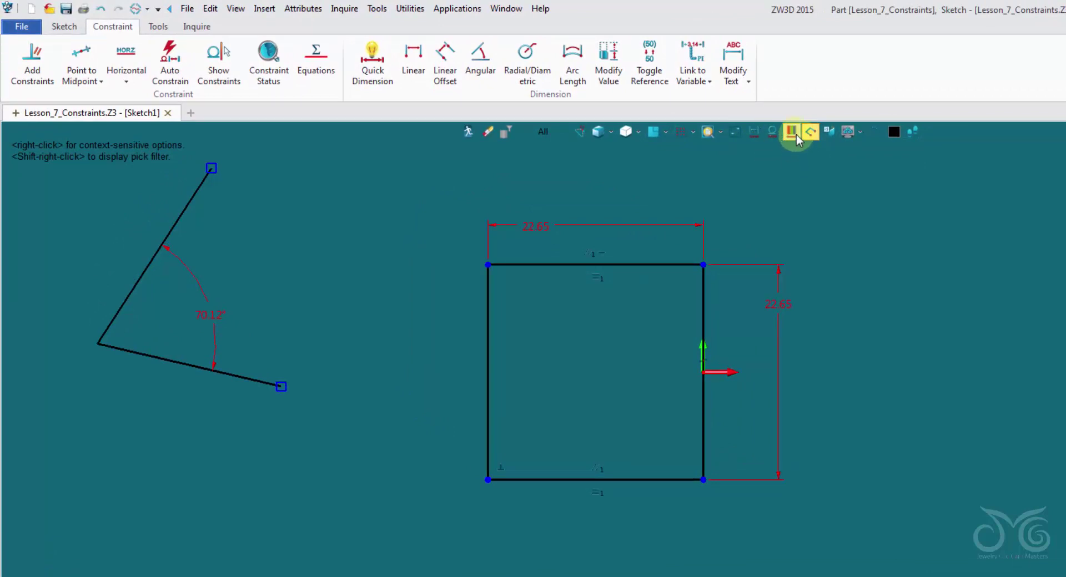
# Try the sketch's dimension and constraint display toggles, and turn on the constraint status colours
pyautogui.click(754, 133)
pyautogui.click(754, 133)
pyautogui.click(754, 134)
pyautogui.click(754, 134)
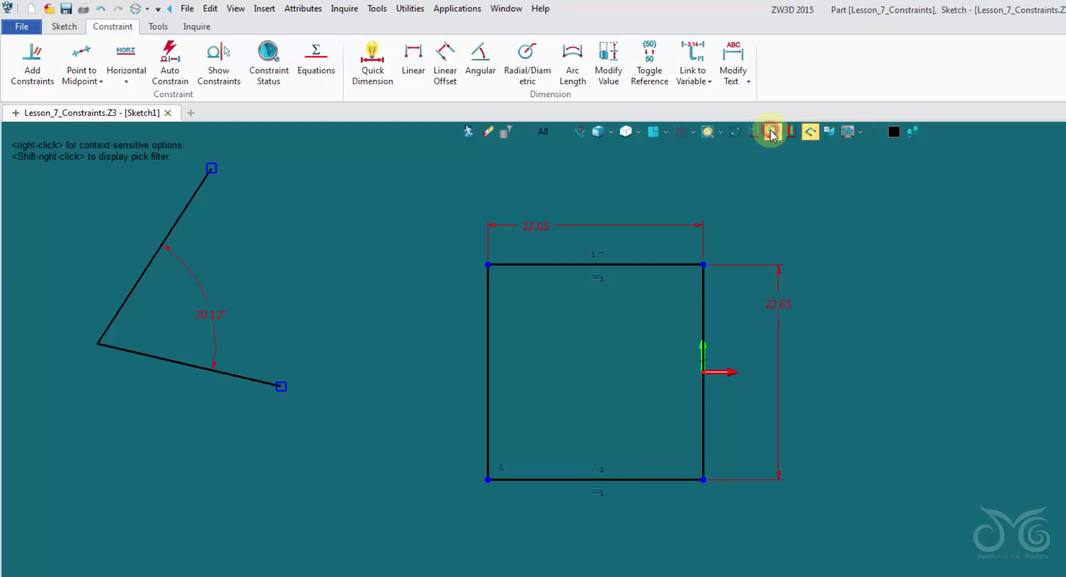
pyautogui.click(795, 136)
pyautogui.click(795, 136)
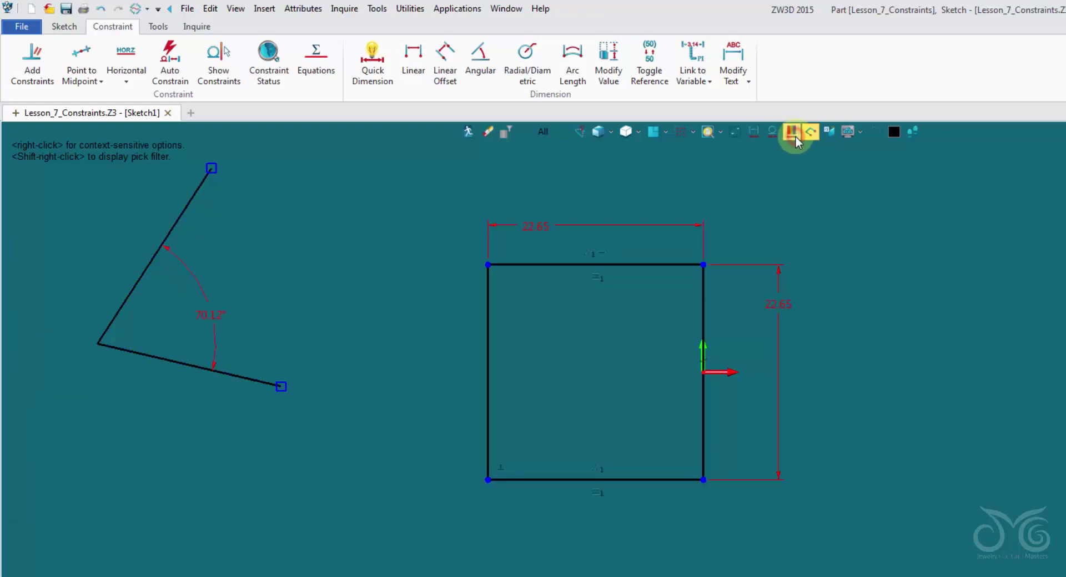
pyautogui.click(795, 136)
# Delete the linked dimension on the rectangle's right edge
pyautogui.rightClick(779, 302)
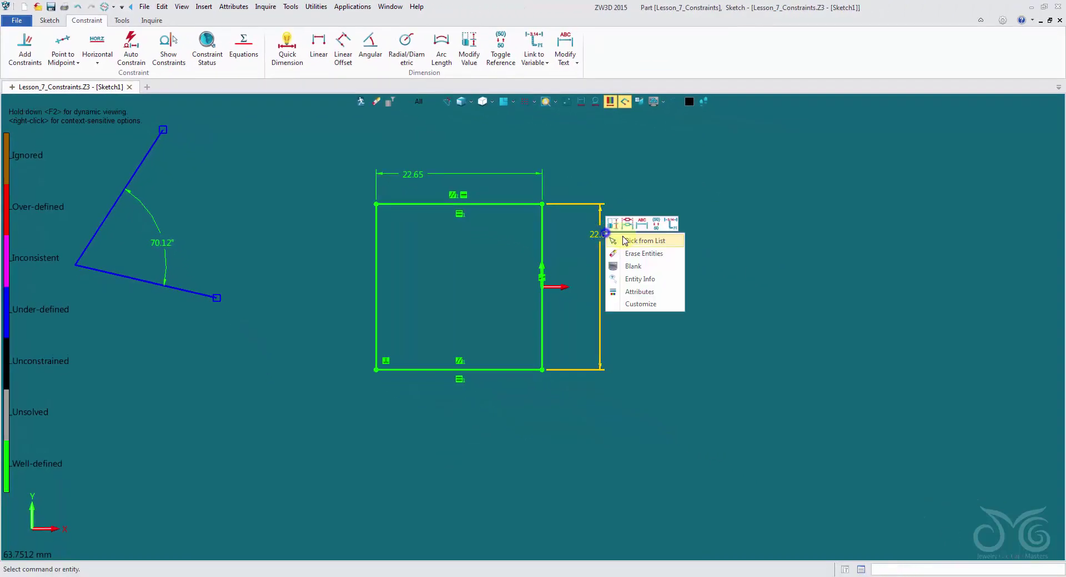
pyautogui.click(720, 222)
pyautogui.moveTo(654, 222); pyautogui.dragTo(588, 258)
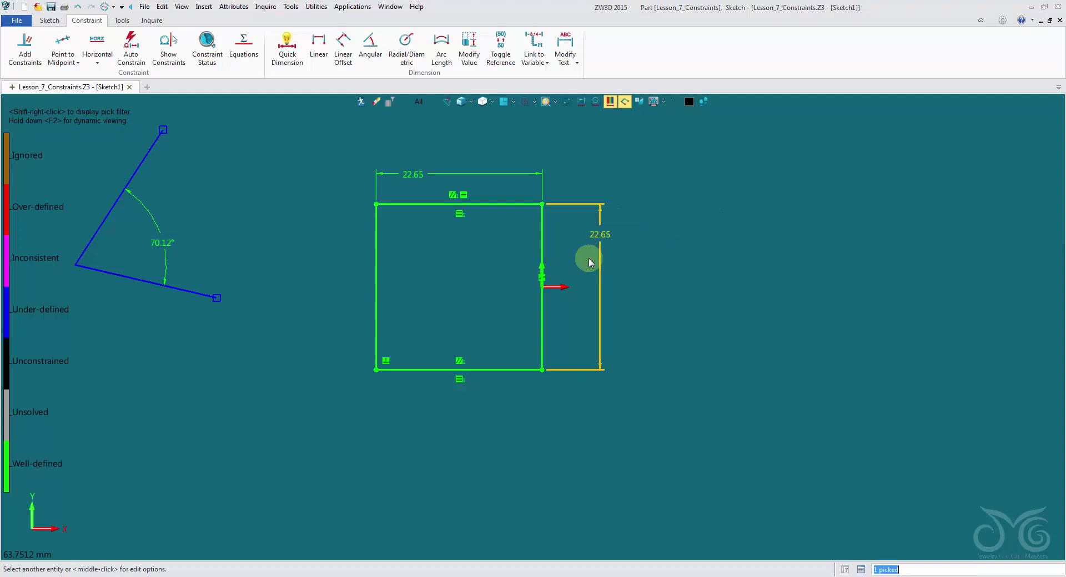
pyautogui.press('Delete')
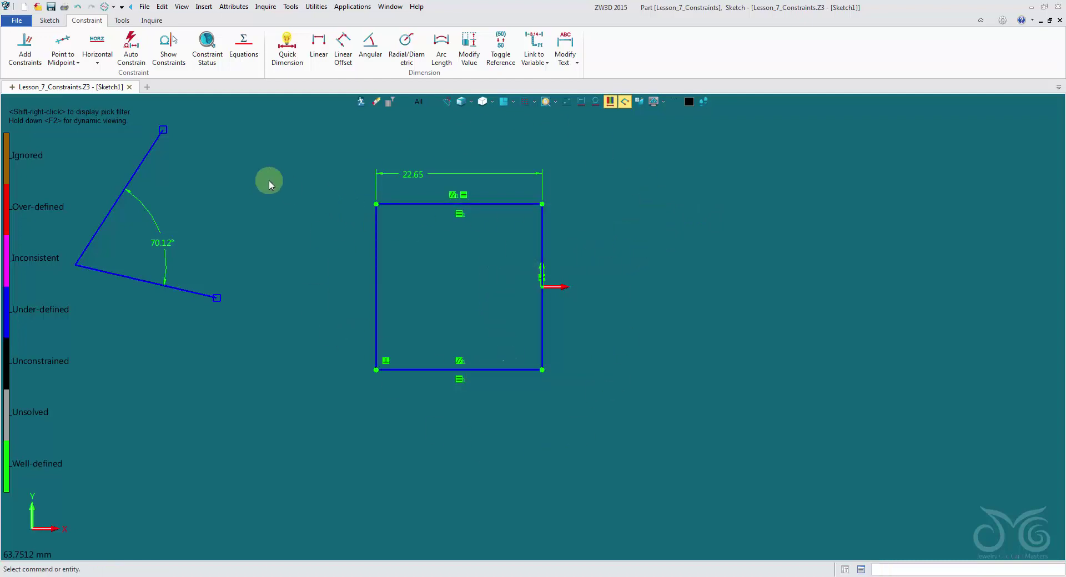
# Dimension the rectangle's right edge again with Quick Dimension, accept its current size, and close the command
pyautogui.rightClick(270, 182)
pyautogui.click(287, 158)
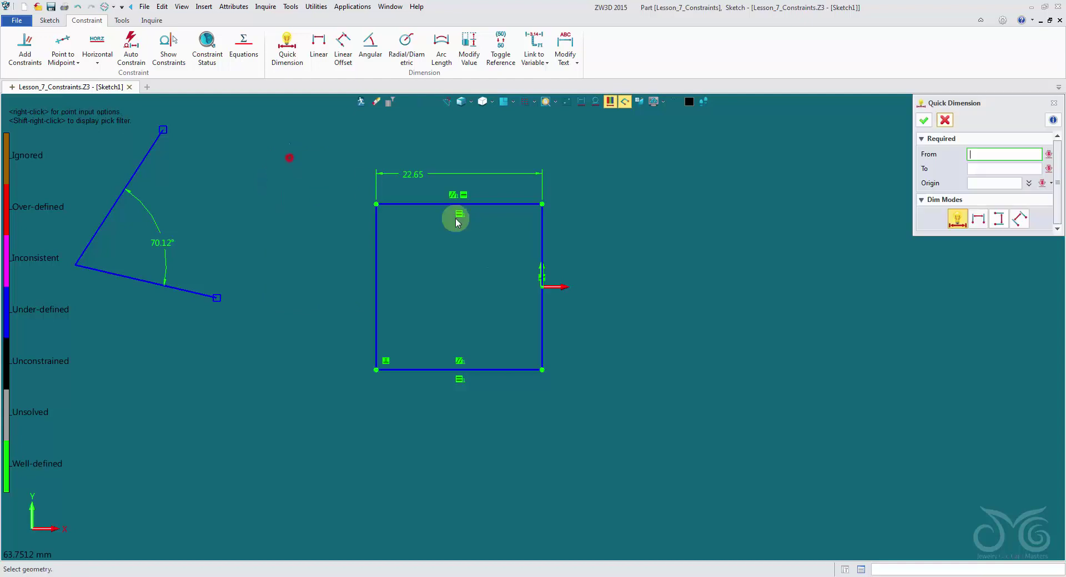
pyautogui.click(538, 253)
pyautogui.click(599, 250)
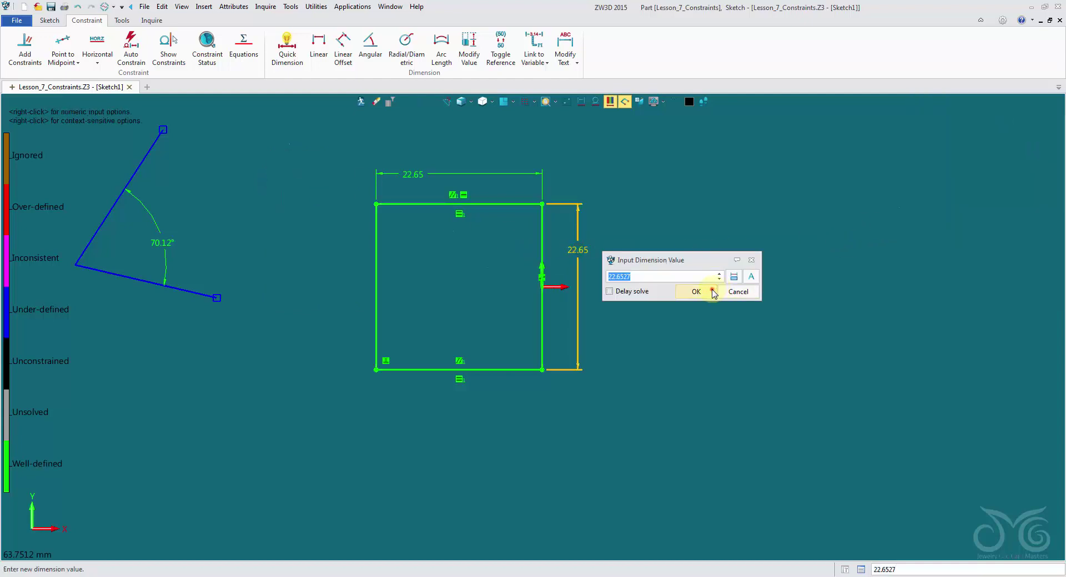
pyautogui.click(714, 293)
pyautogui.click(948, 120)
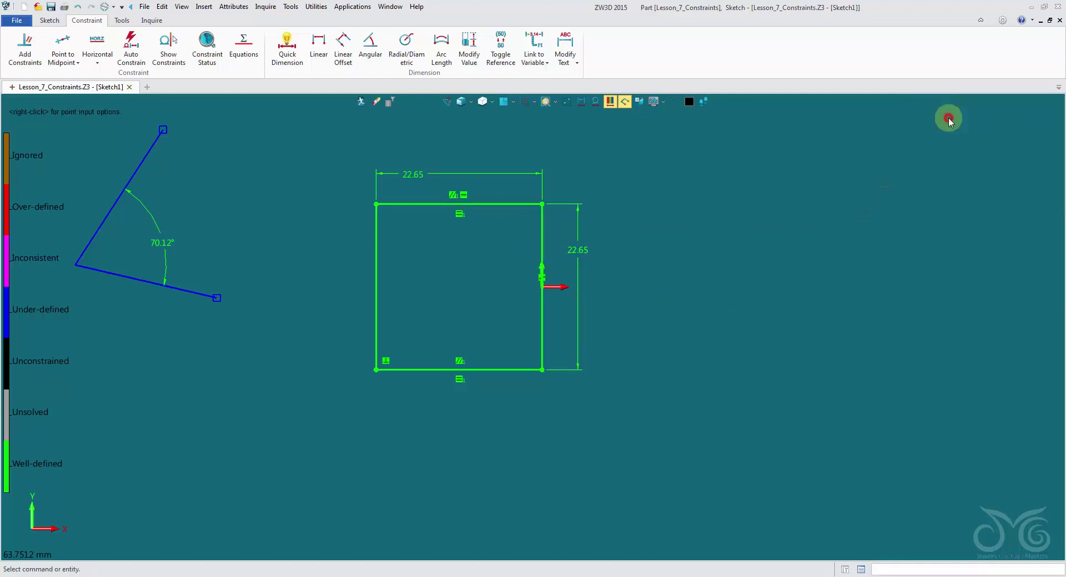